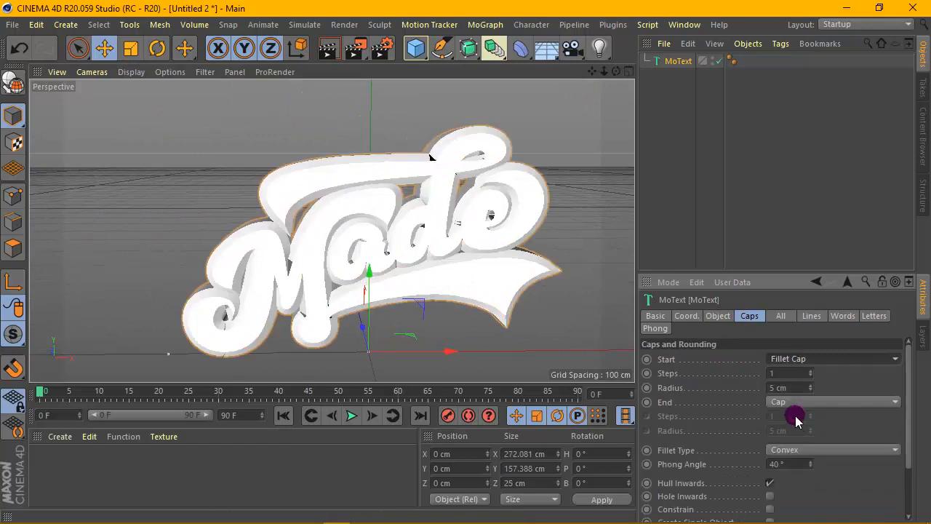
# - Set the start cap's fillet radius to 2 cm and its steps to 2 on the MoText object
pyautogui.click(800, 388)
pyautogui.write('2')
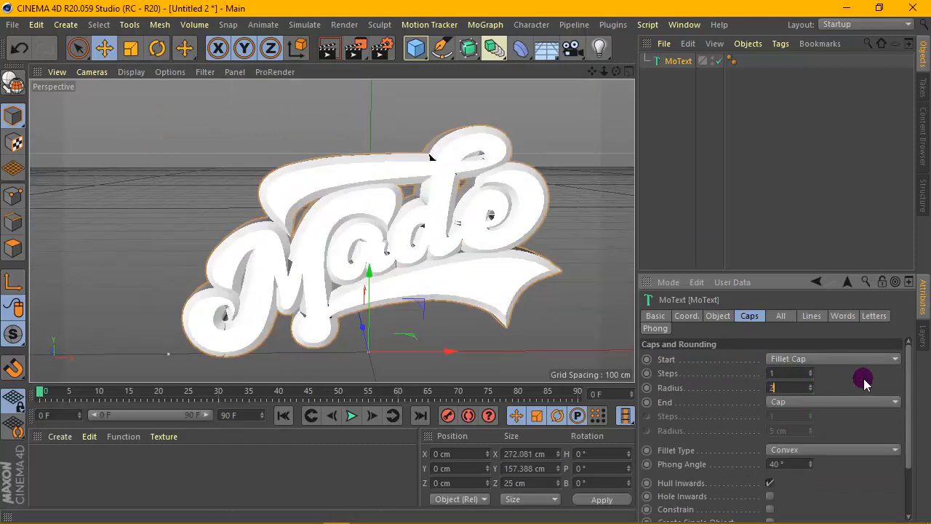
pyautogui.press('Return')
pyautogui.moveTo(789, 373); pyautogui.dragTo(736, 377)
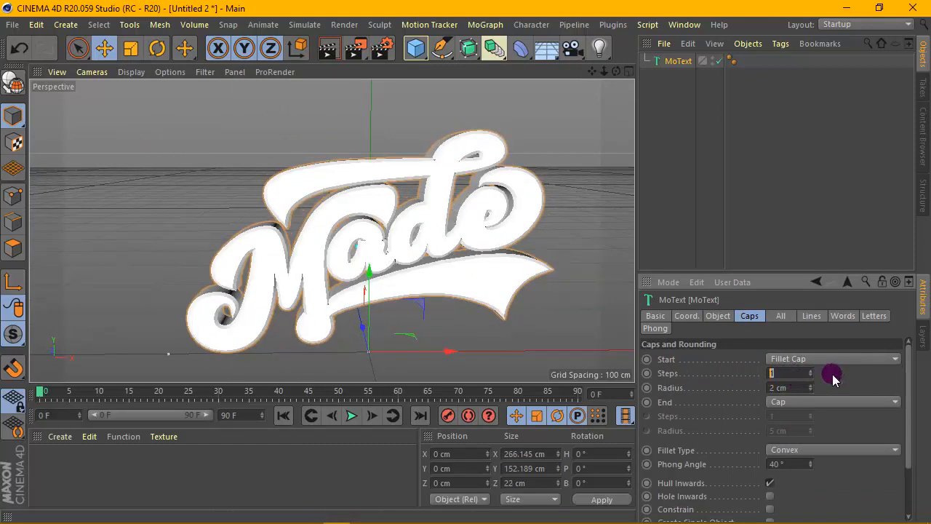
pyautogui.write('2')
pyautogui.press('Return')
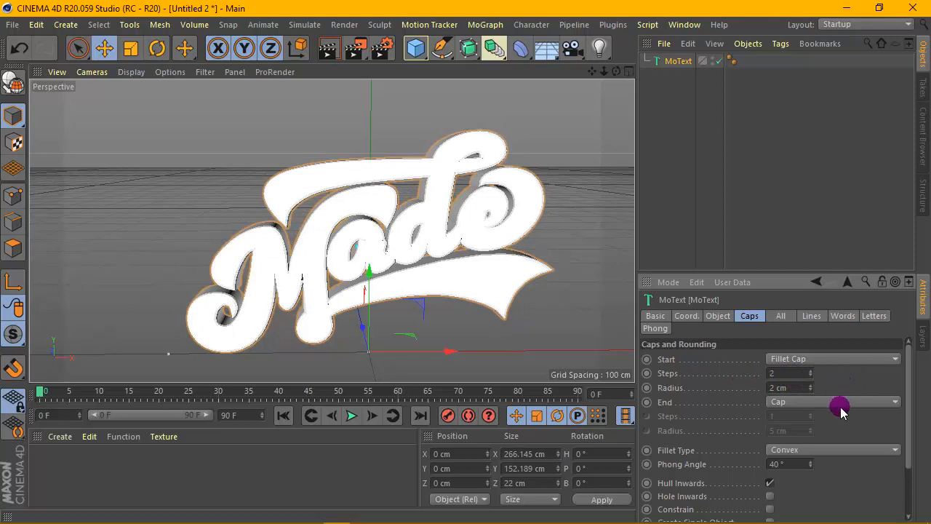
# - Change the MoText end cap to Fillet Cap with 2 steps and a 2 cm radius
pyautogui.click(840, 402)
pyautogui.click(811, 460)
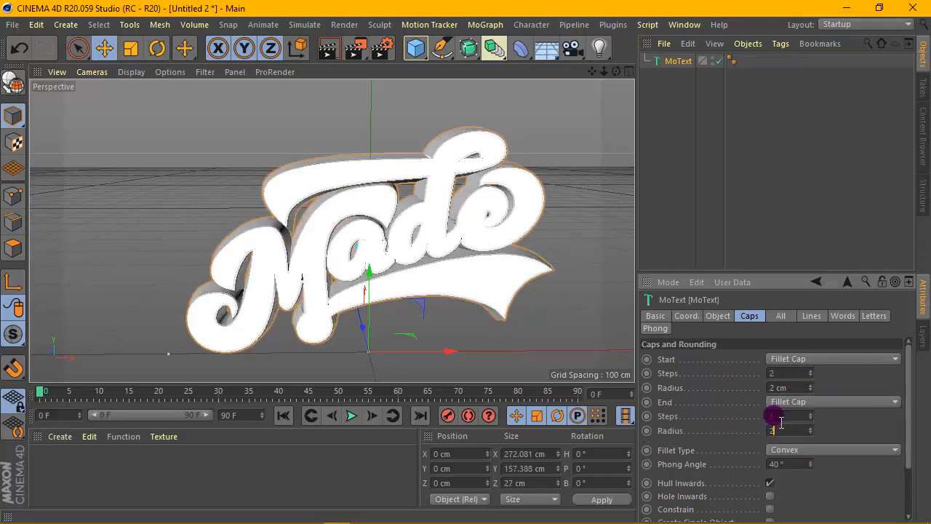
pyautogui.moveTo(780, 416); pyautogui.dragTo(742, 414)
pyautogui.write('2')
pyautogui.press('Return')
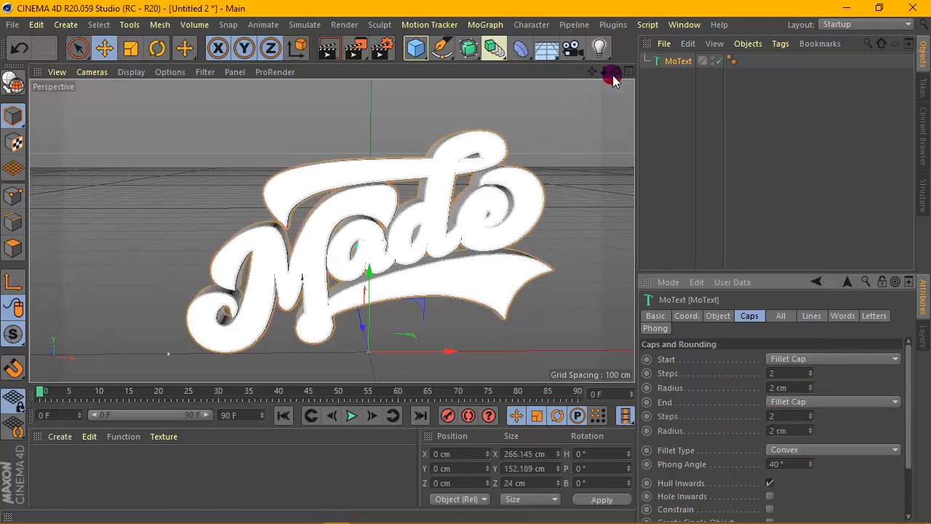
# - Set the MoText extrusion depth to 30 cm and check the lettering from different angles
pyautogui.moveTo(613, 75); pyautogui.dragTo(615, 73)
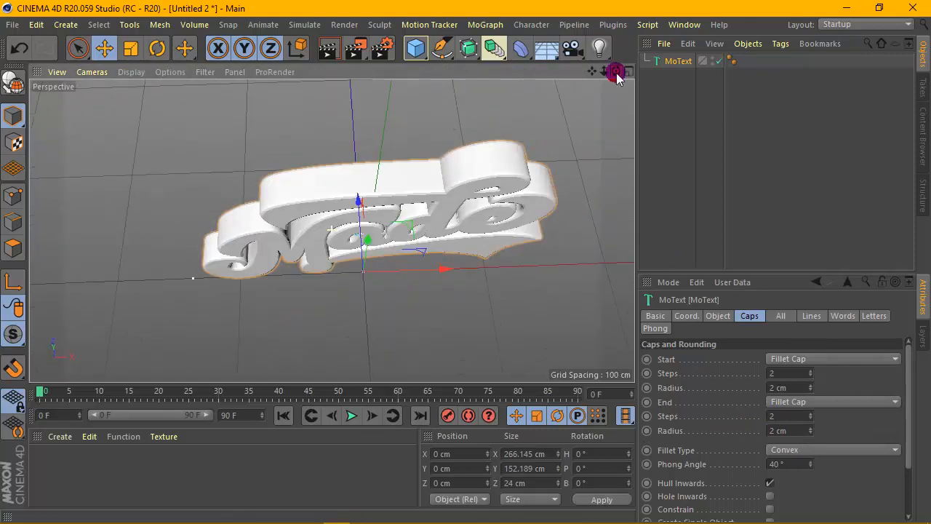
pyautogui.click(717, 315)
pyautogui.click(650, 358)
pyautogui.write('3')
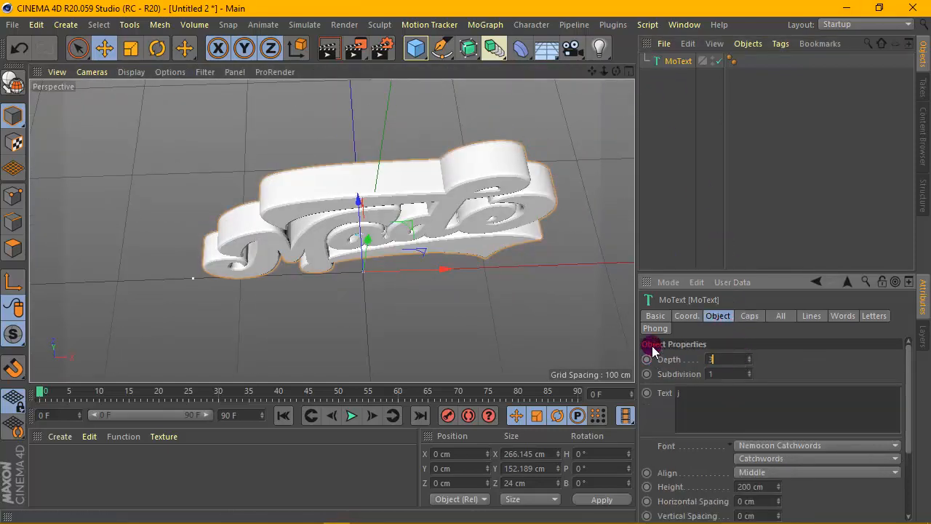
pyautogui.write('0')
pyautogui.click(672, 62)
pyautogui.moveTo(614, 72); pyautogui.dragTo(578, 66)
pyautogui.scroll(1, 453, 164)
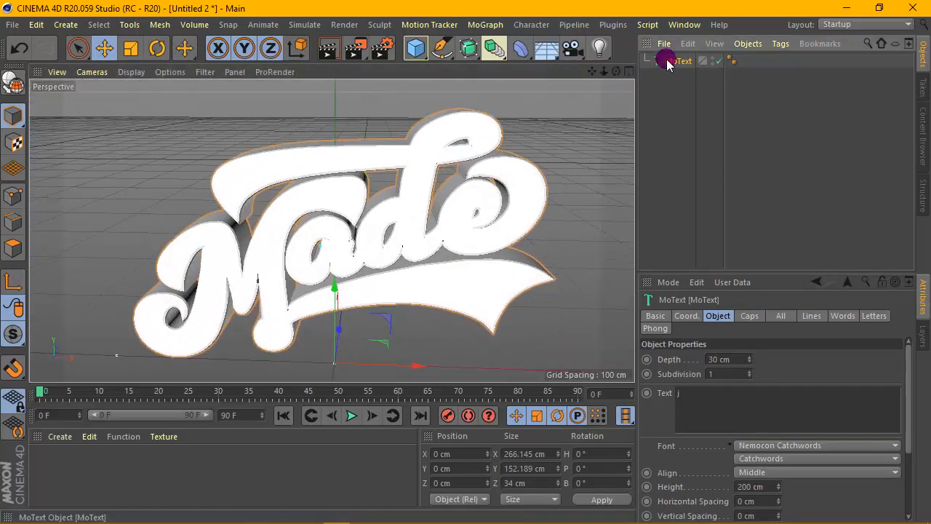
# - Make the MoText editable, select it with all its children, and merge them into one polygon object, deleting the originals
pyautogui.moveTo(667, 63); pyautogui.dragTo(742, 303, button='right')
pyautogui.click(13, 82)
pyautogui.click(675, 63)
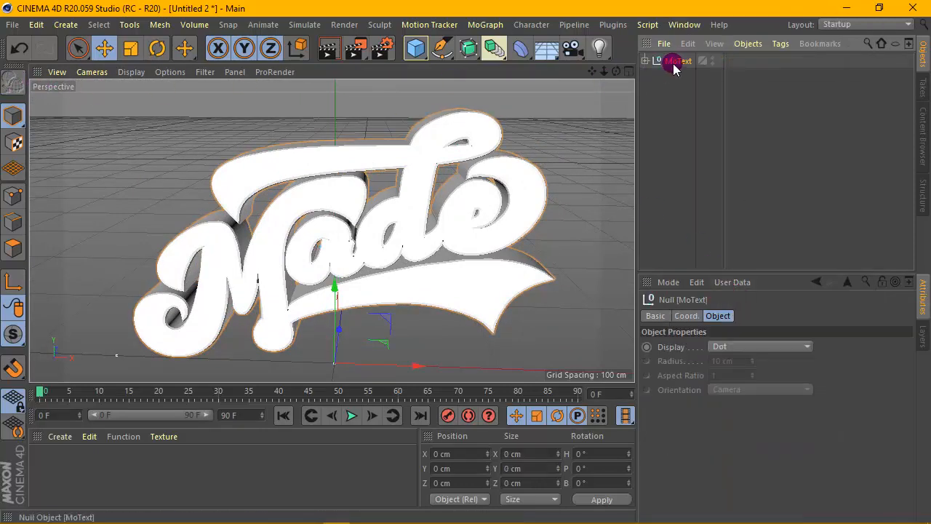
pyautogui.moveTo(675, 65); pyautogui.dragTo(676, 297, button='right')
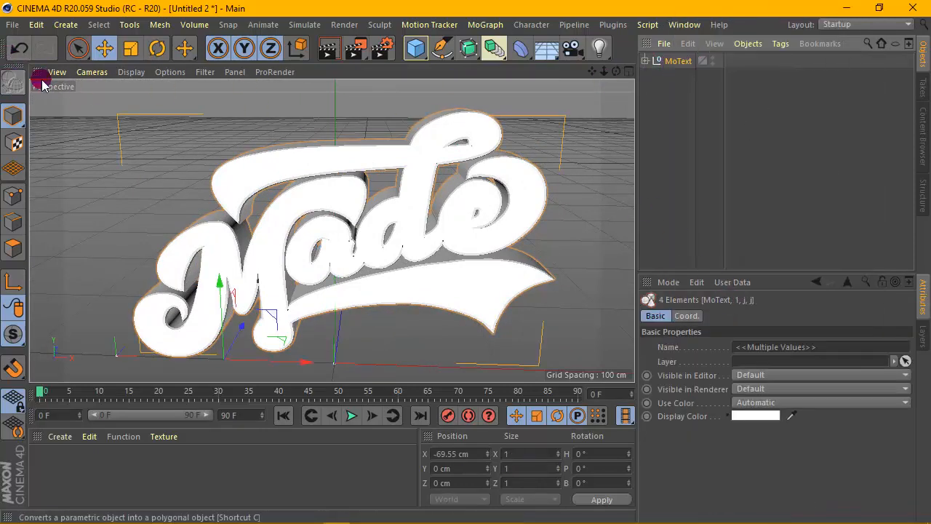
pyautogui.moveTo(661, 63); pyautogui.dragTo(728, 301, button='right')
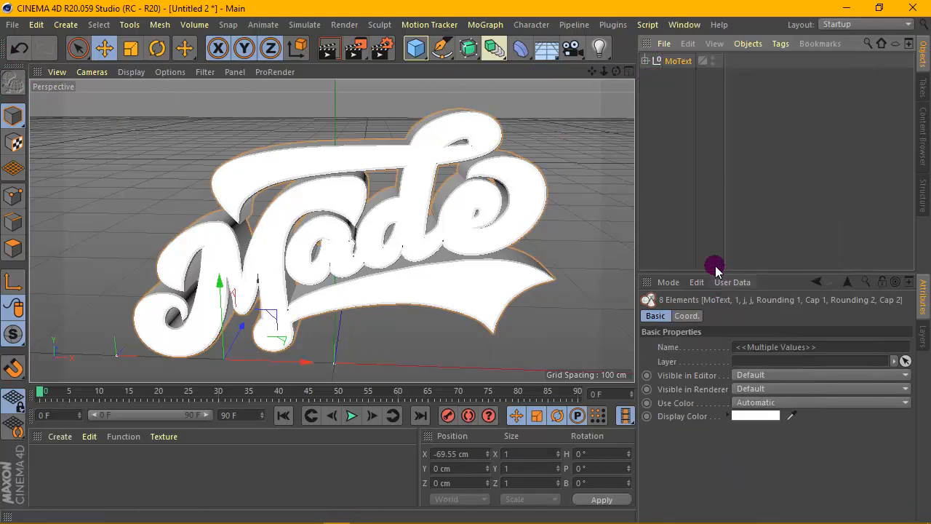
pyautogui.moveTo(663, 64); pyautogui.dragTo(767, 415, button='right')
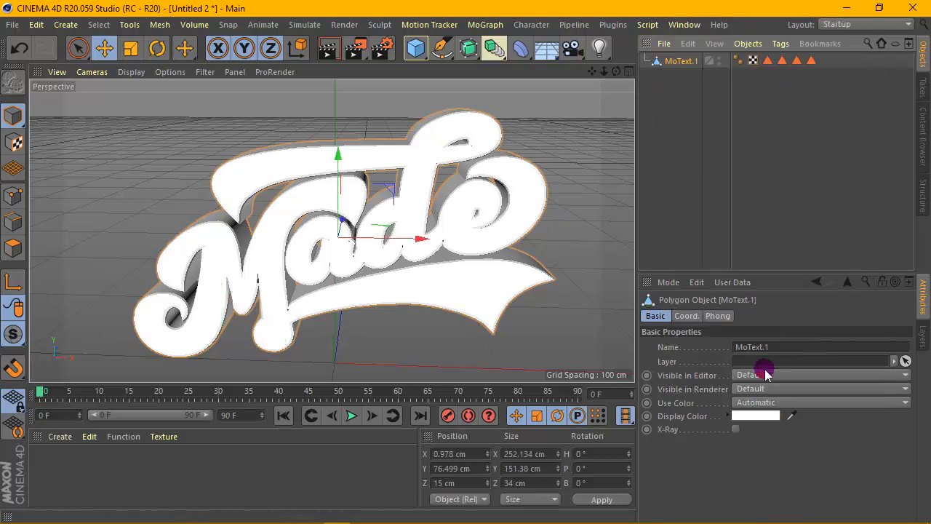
# - Delete the four polygon selection tags from the merged text object and reselect the object
pyautogui.moveTo(838, 80); pyautogui.dragTo(767, 67)
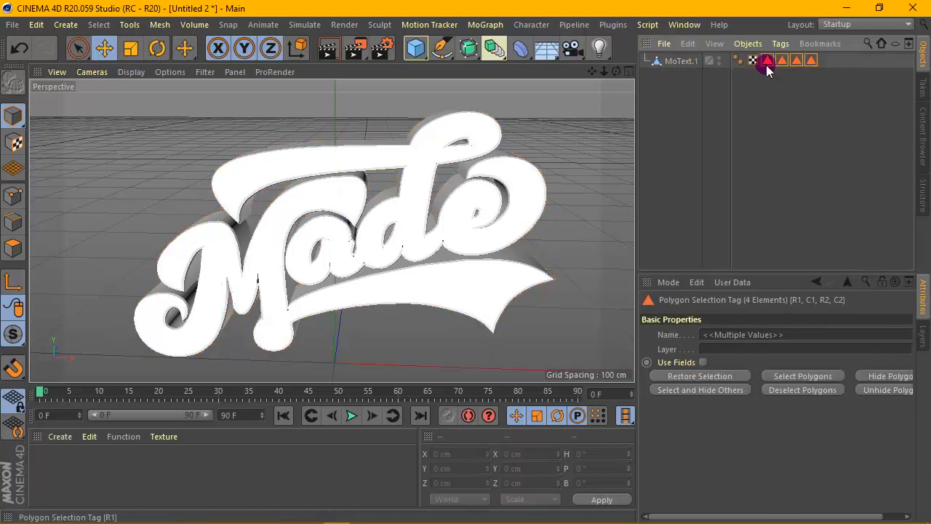
pyautogui.press('Delete')
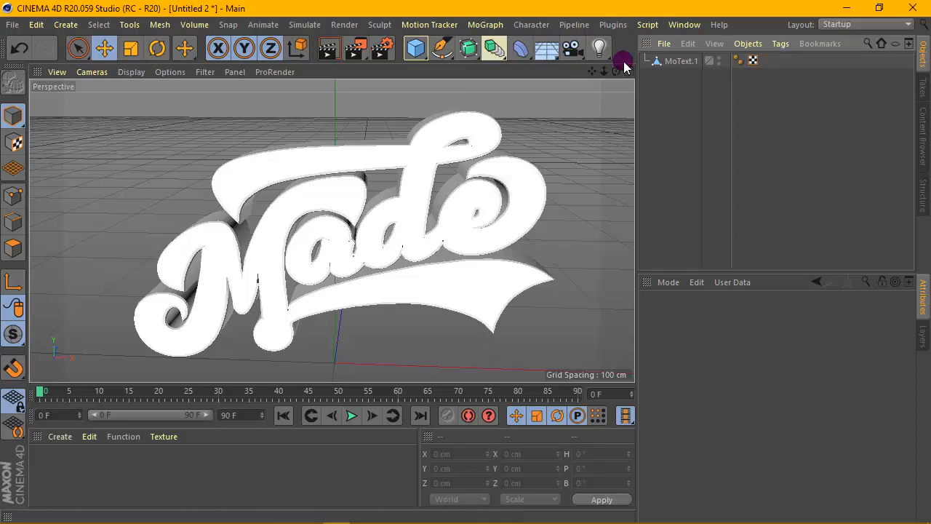
pyautogui.click(672, 63)
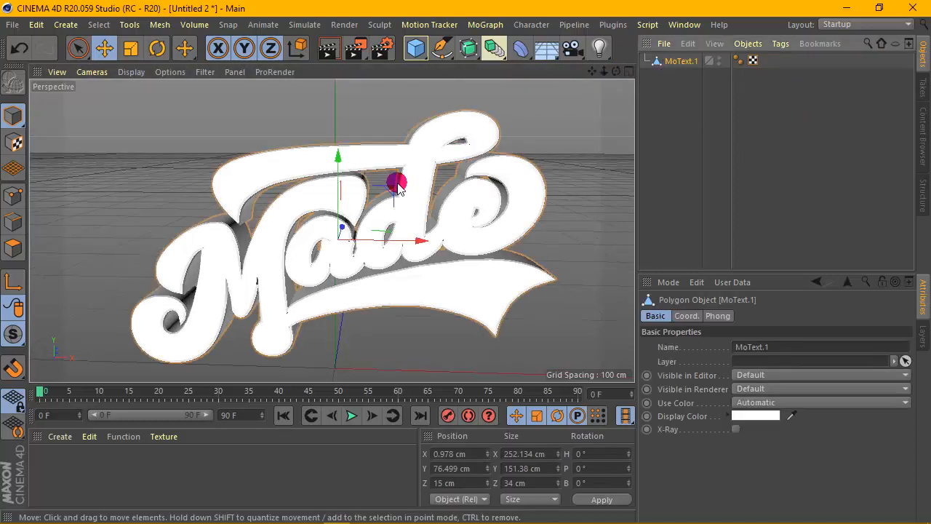
# - Switch the workspace layout to BP - UV Edit and fit the text's UV map in view
pyautogui.click(849, 24)
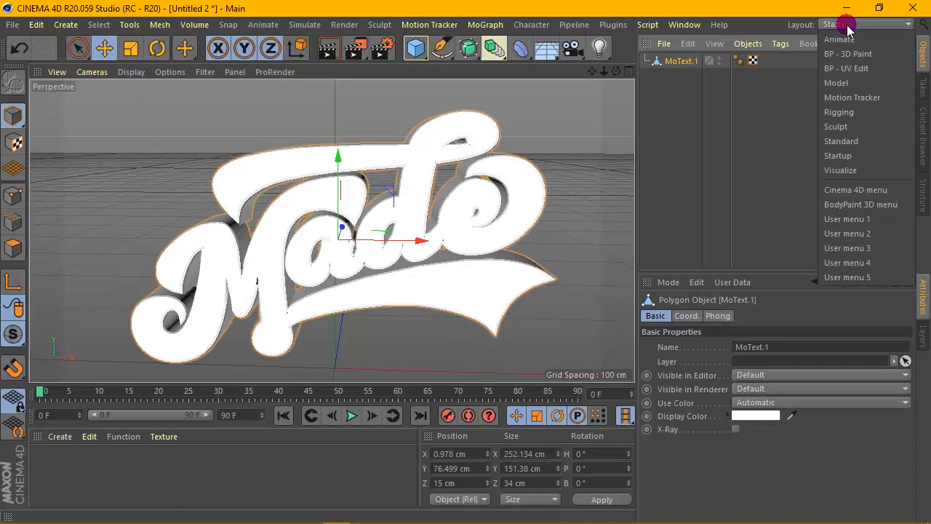
pyautogui.click(849, 66)
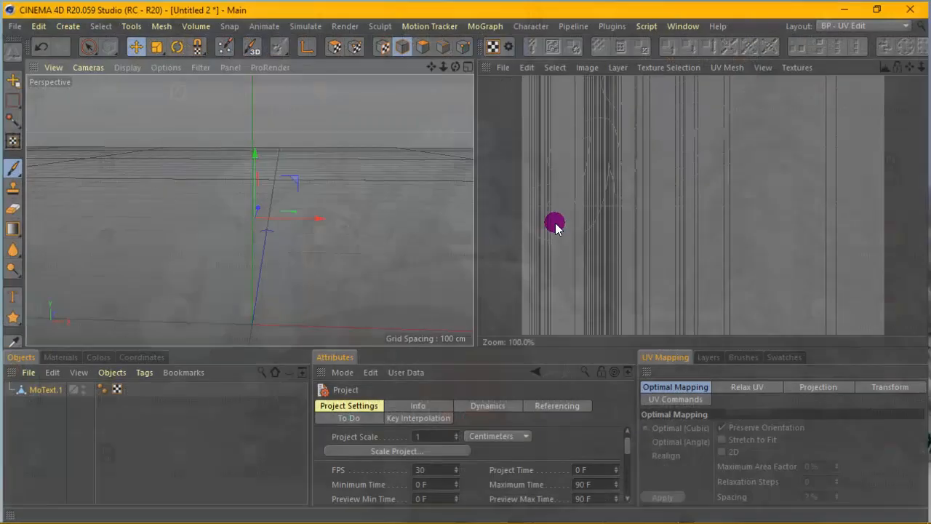
pyautogui.scroll(-4, 738, 205)
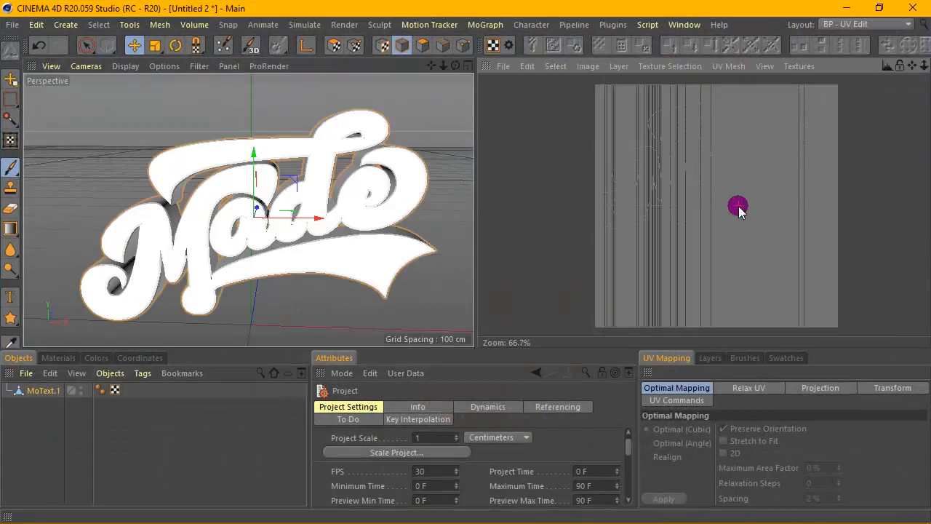
pyautogui.scroll(1, 738, 206)
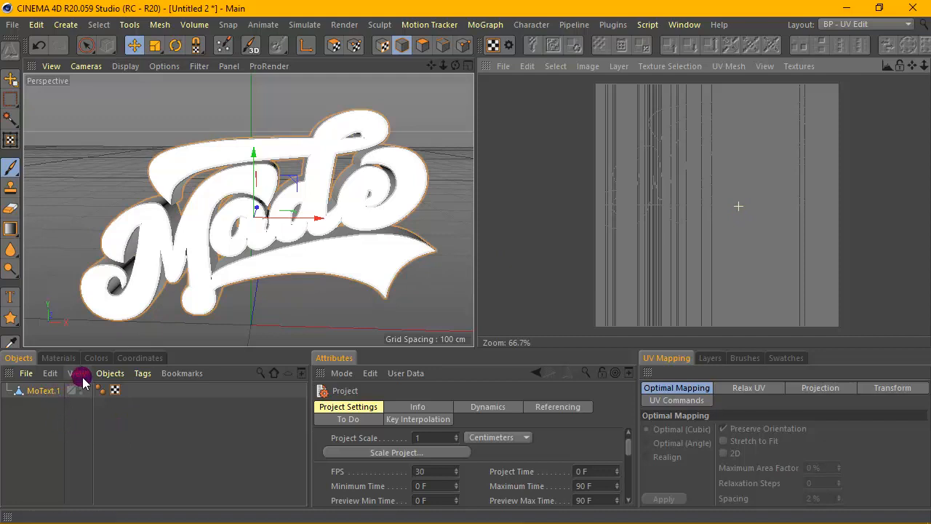
# - Run the BodyPaint 3D Setup Wizard on the text object with the default options, creating a material with a colour texture
pyautogui.click(225, 46)
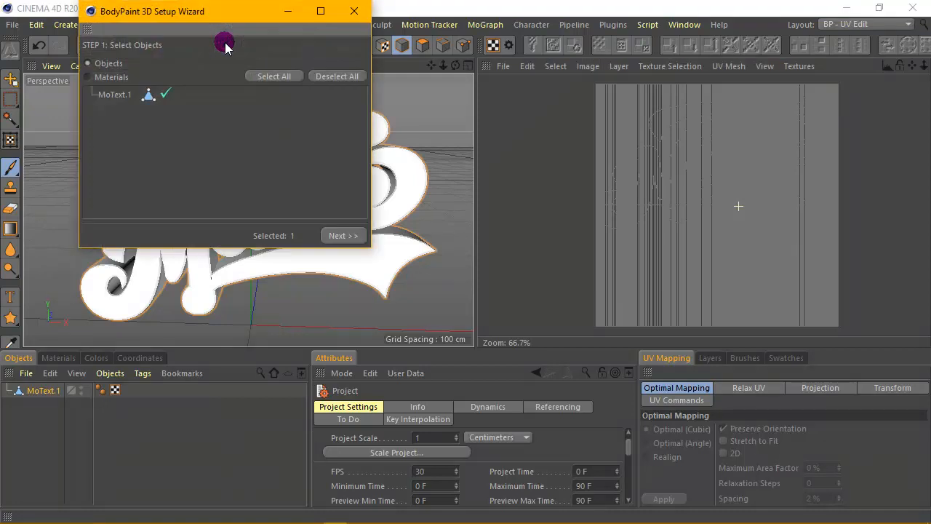
pyautogui.click(345, 237)
pyautogui.click(345, 237)
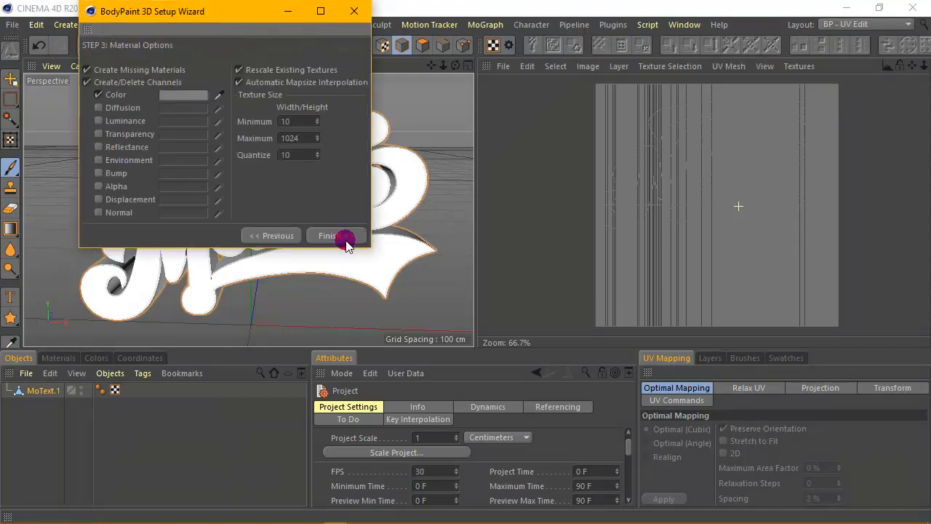
pyautogui.click(342, 237)
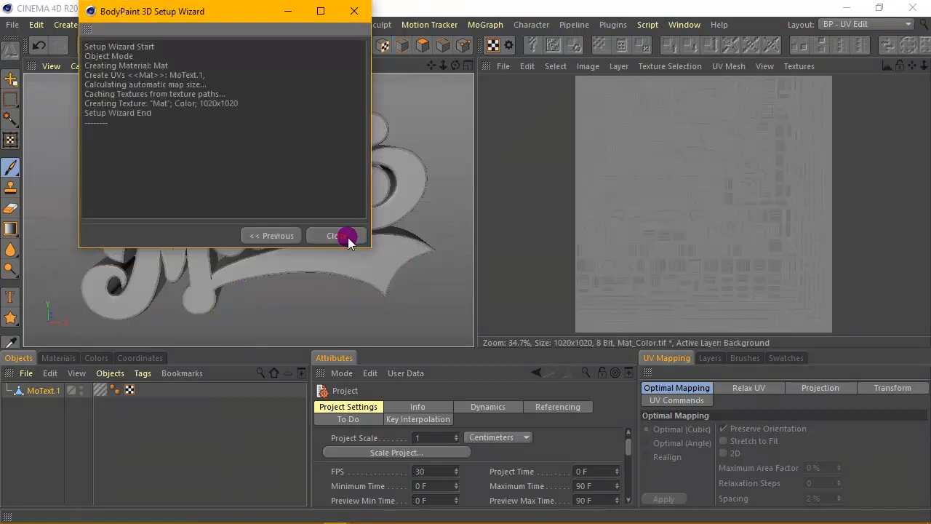
pyautogui.click(336, 236)
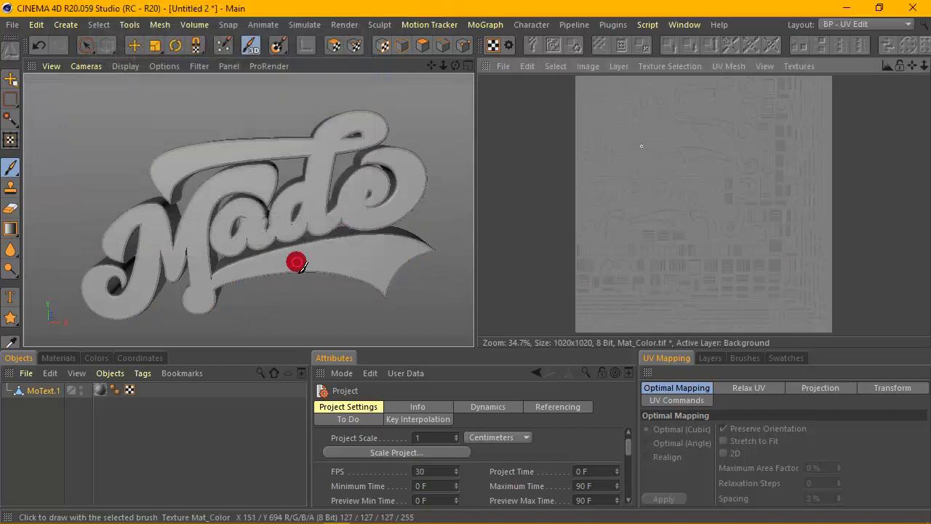
# - Set the paint colour to blue with hue 231°, saturation 72% and value 100%
pyautogui.click(96, 357)
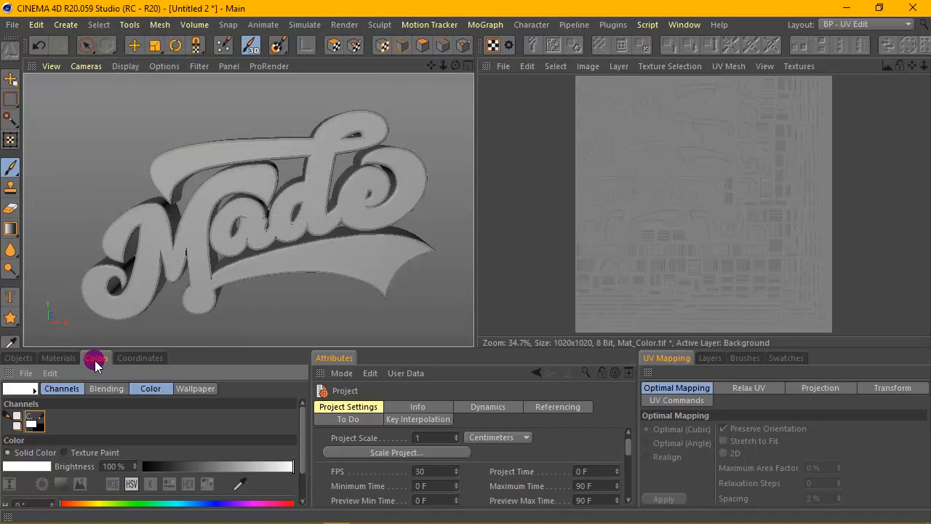
pyautogui.moveTo(235, 350); pyautogui.dragTo(245, 245)
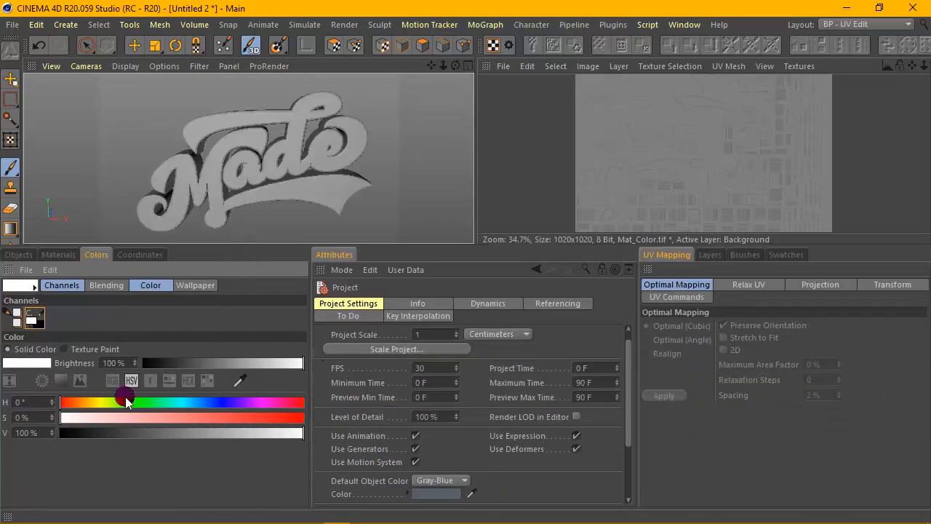
pyautogui.click(217, 402)
pyautogui.click(235, 417)
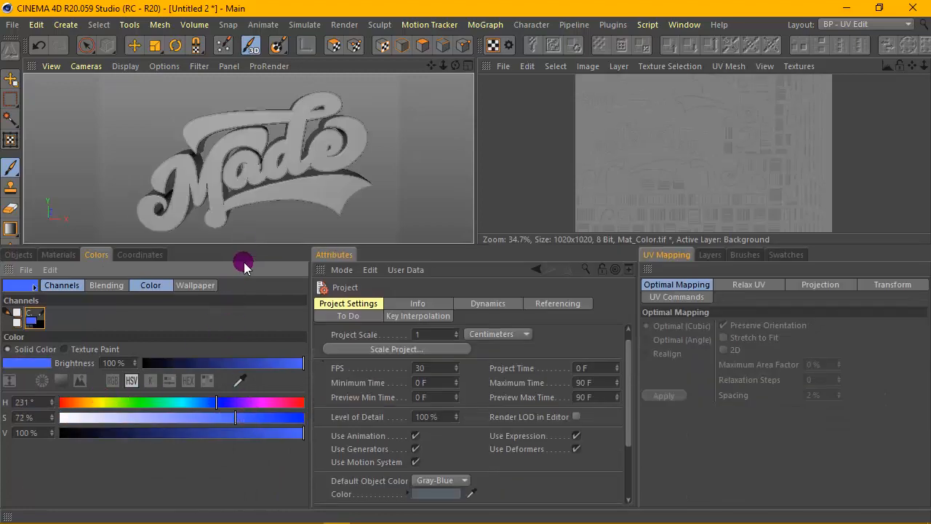
pyautogui.moveTo(246, 246); pyautogui.dragTo(246, 369)
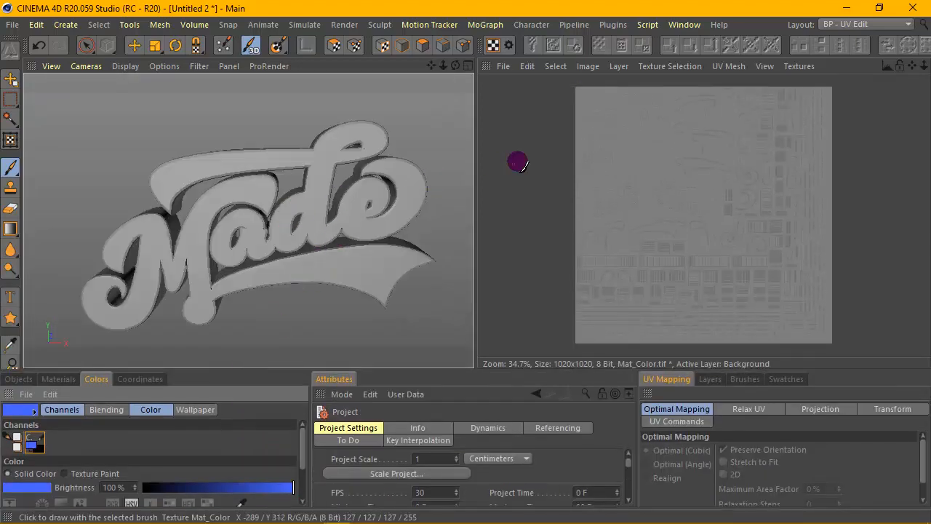
# - Enter UV Polygon Edit mode and select all of the text's UV polygons
pyautogui.click(333, 46)
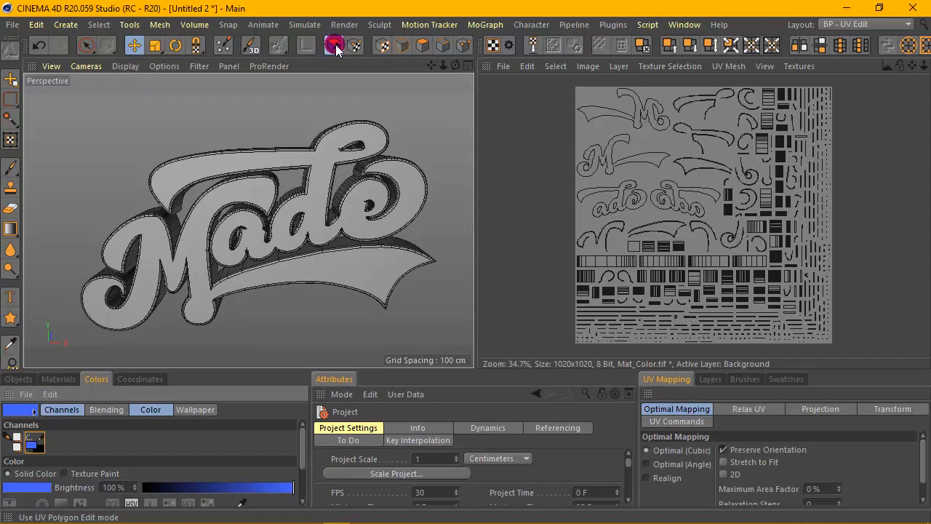
pyautogui.click(685, 159)
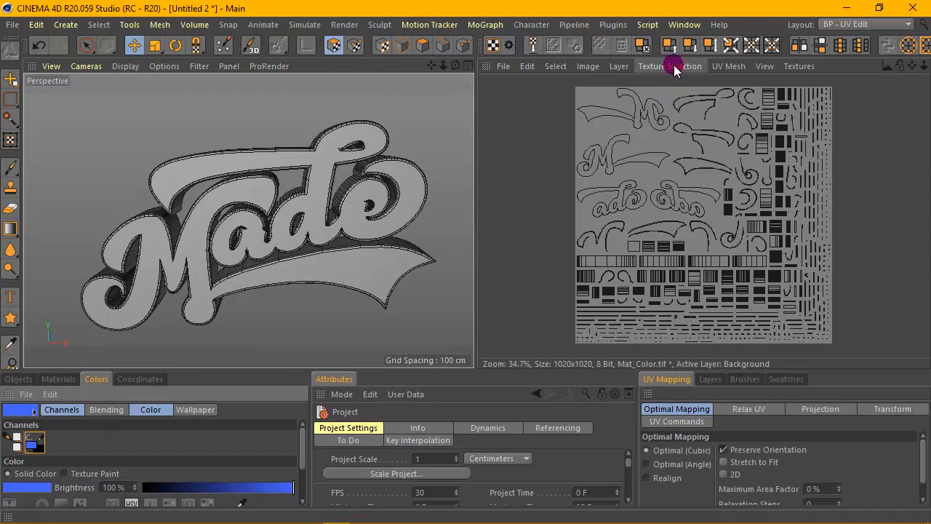
pyautogui.click(556, 66)
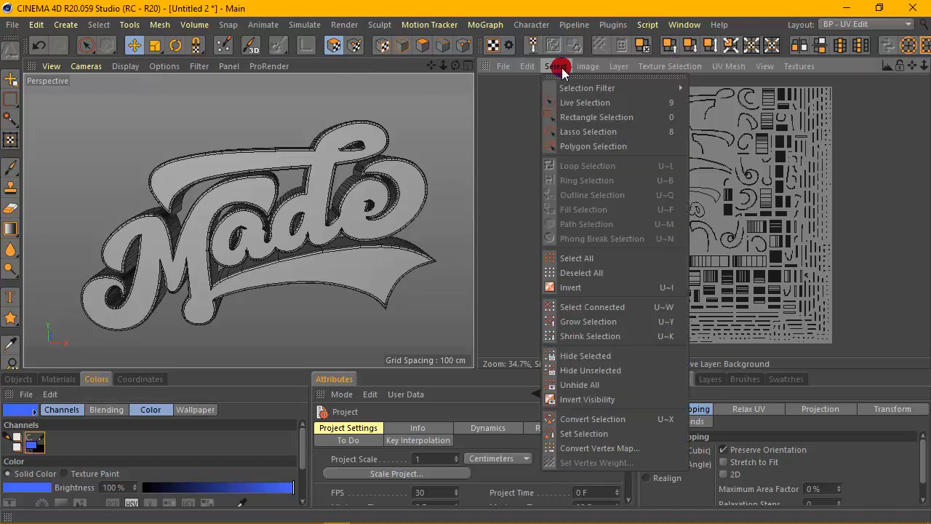
pyautogui.click(605, 261)
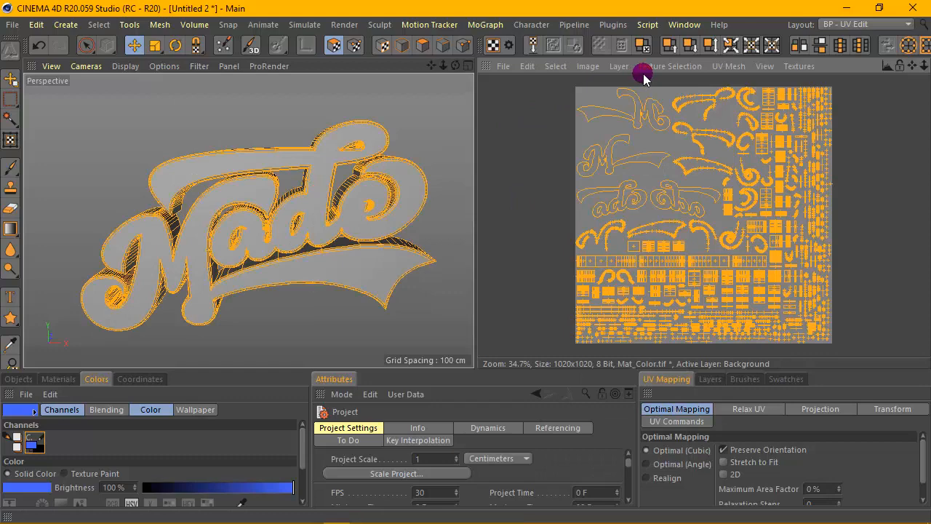
# - Fill the selected UV polygons with the blue paint colour and clear the selection using Live Selection
pyautogui.click(628, 68)
pyautogui.click(681, 265)
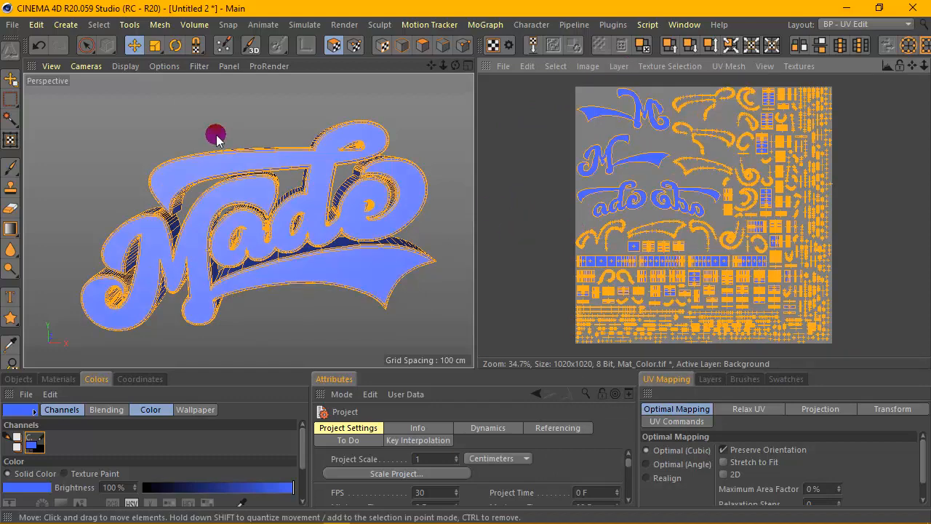
pyautogui.click(86, 45)
pyautogui.click(147, 116)
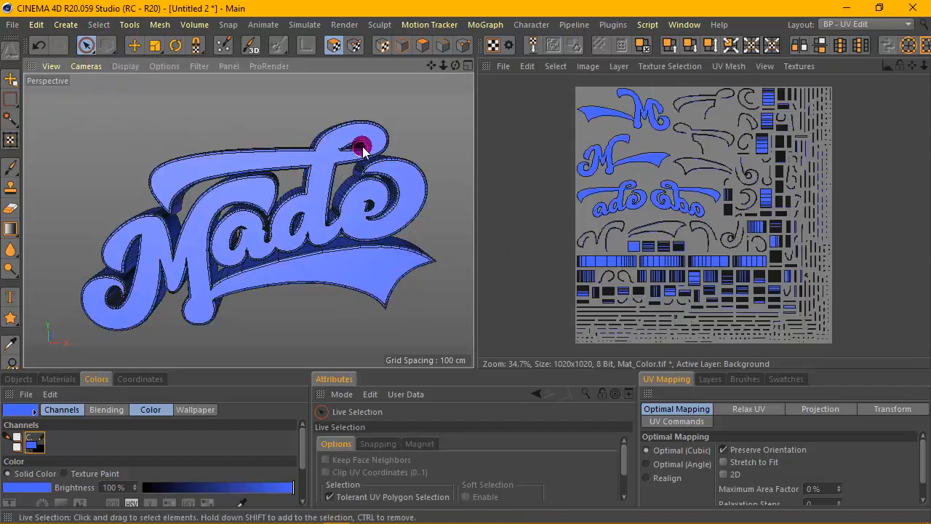
pyautogui.scroll(3, 691, 262)
pyautogui.scroll(2, 684, 170)
pyautogui.scroll(-4, 684, 172)
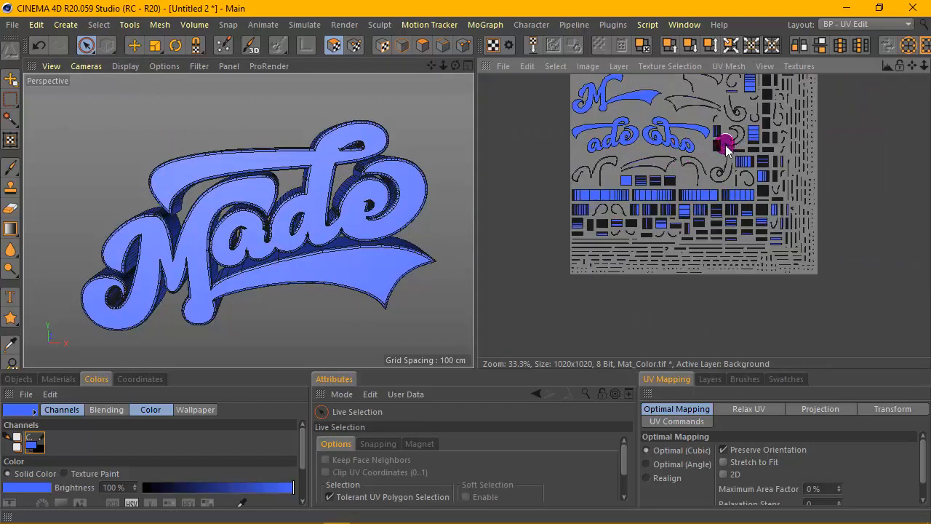
pyautogui.scroll(1, 724, 141)
pyautogui.scroll(-2, 731, 146)
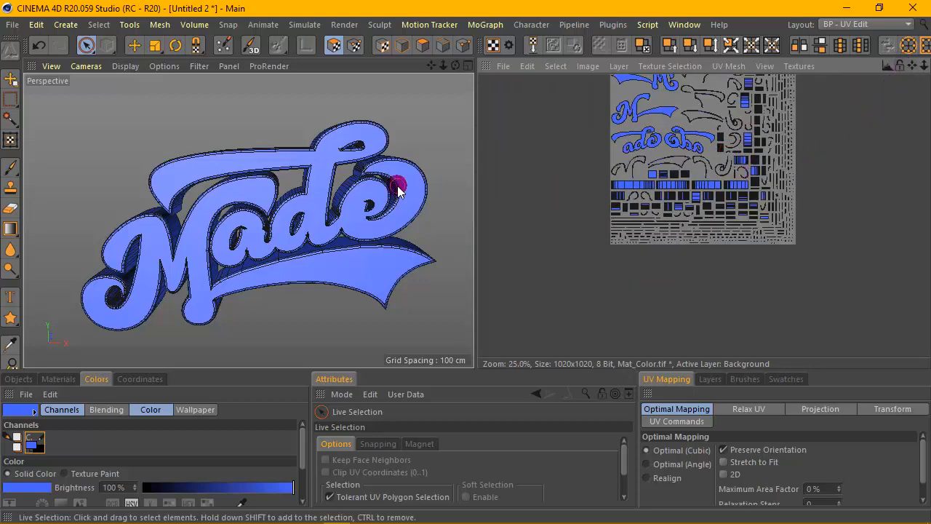
# - Export the lettering as an FBX file named text in the tut folder, keeping the FBX 7.5 (2016) export settings as they are
pyautogui.click(12, 25)
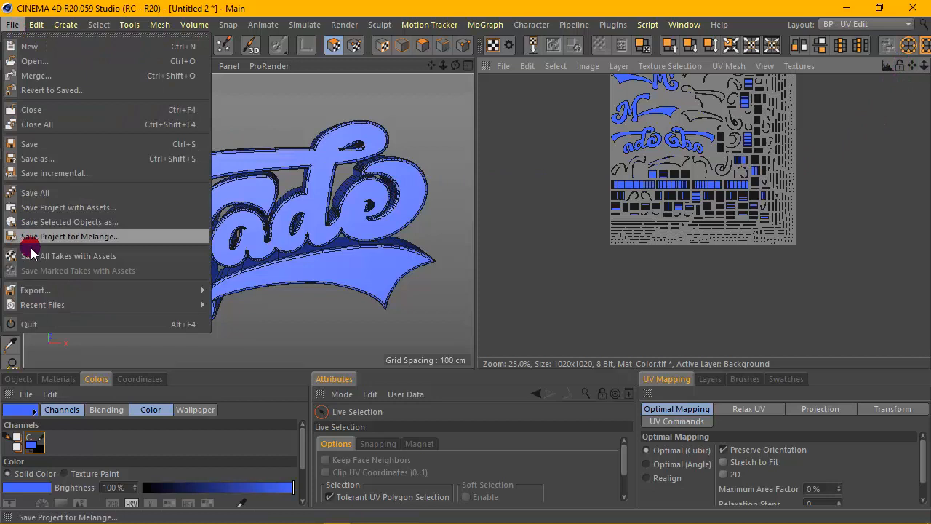
pyautogui.moveTo(41, 289)
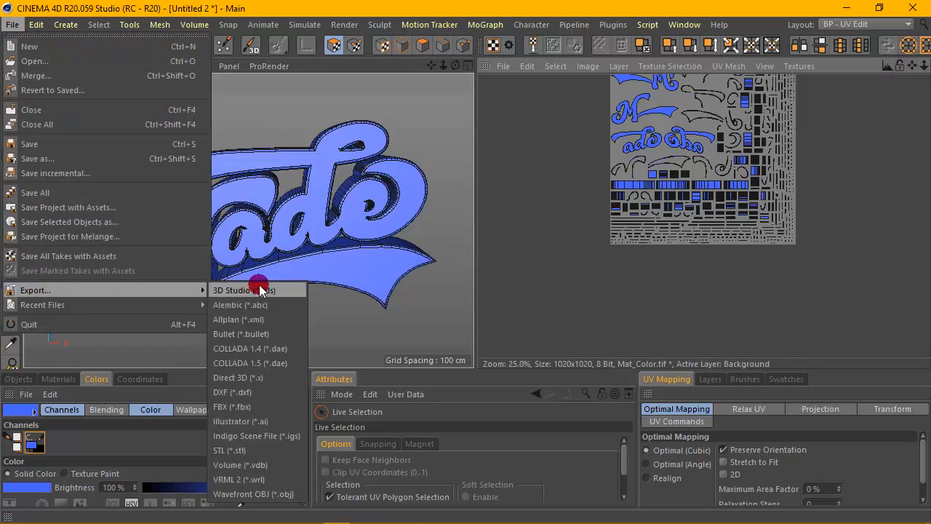
pyautogui.click(274, 411)
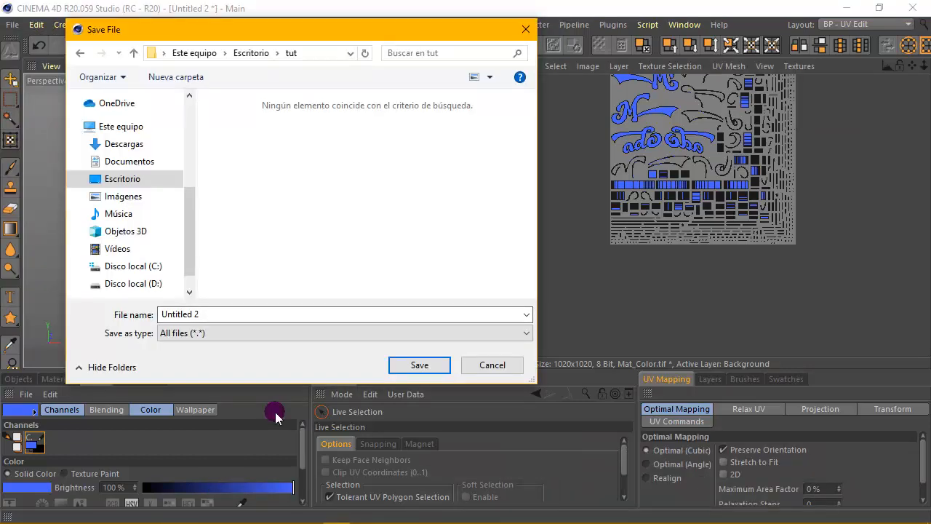
pyautogui.doubleClick(226, 315)
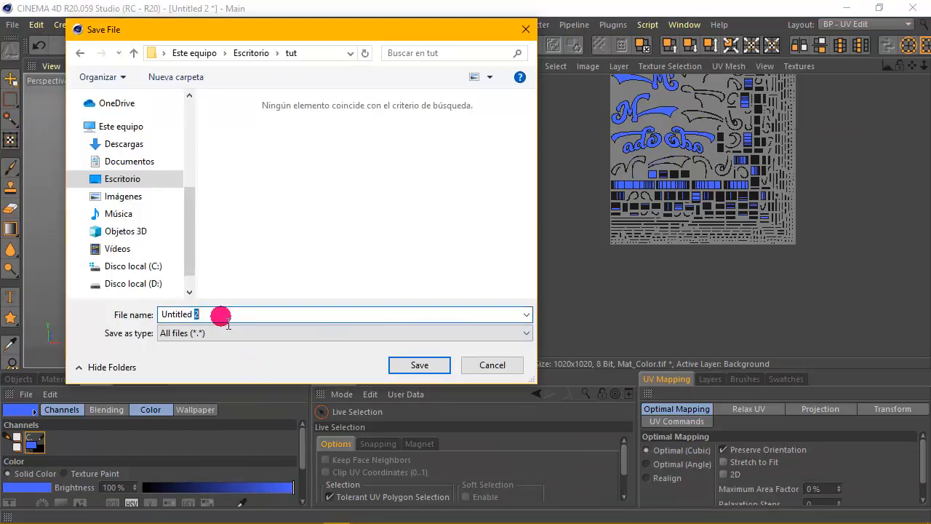
pyautogui.moveTo(221, 315); pyautogui.dragTo(131, 315)
pyautogui.write('text')
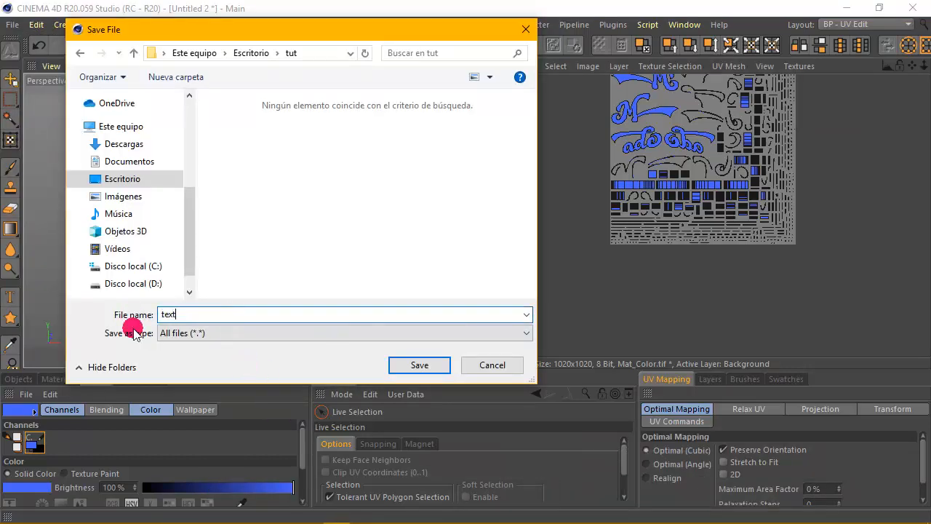
pyautogui.click(420, 367)
pyautogui.moveTo(501, 184); pyautogui.dragTo(519, 86)
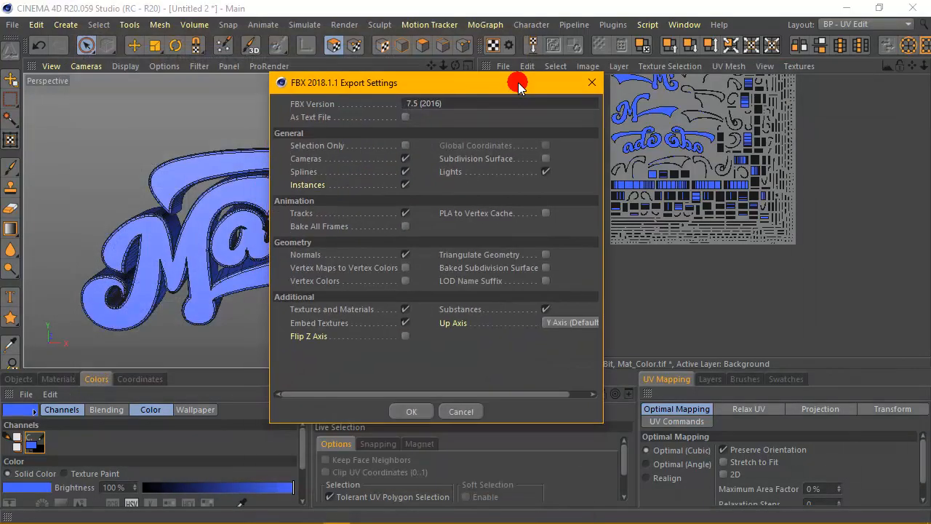
pyautogui.click(417, 411)
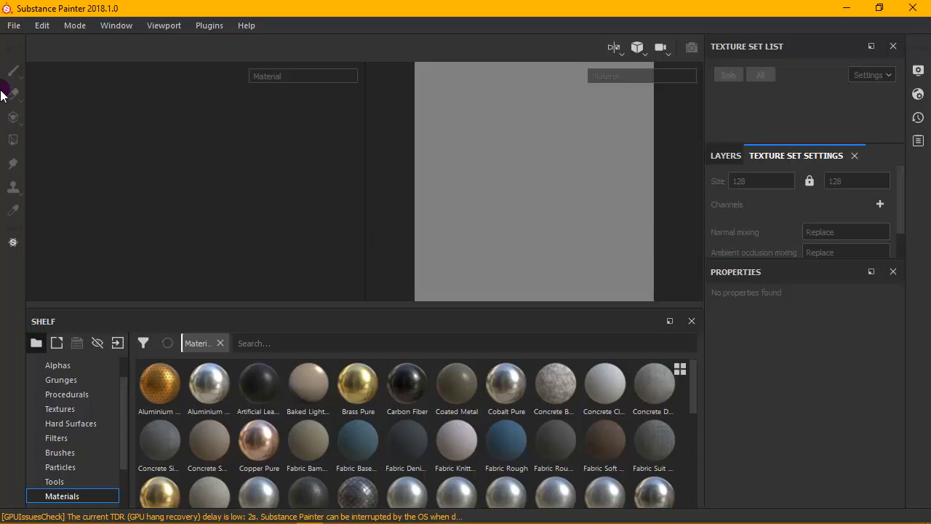
# - Switch to Substance Painter and create a new project from the text.fbx mesh, keeping the OpenGL normal format and 1024 document resolution
pyautogui.click(14, 25)
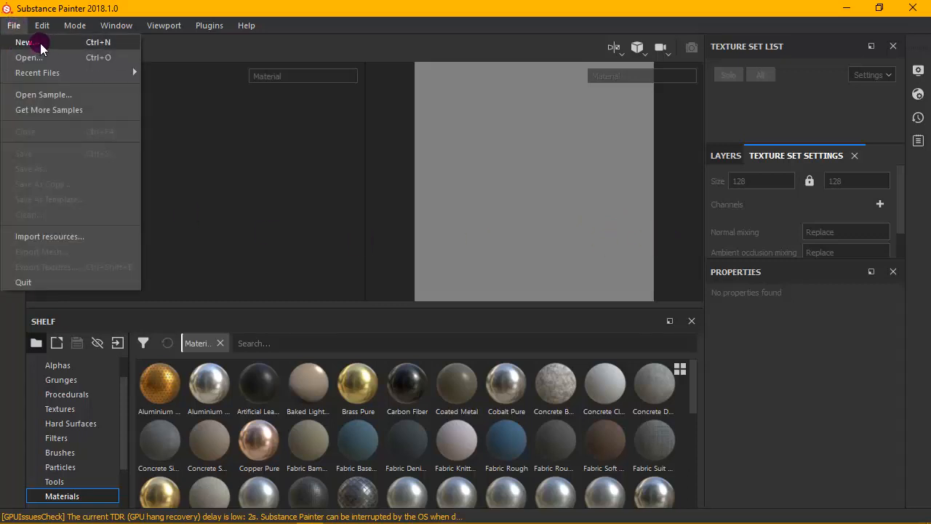
pyautogui.click(41, 45)
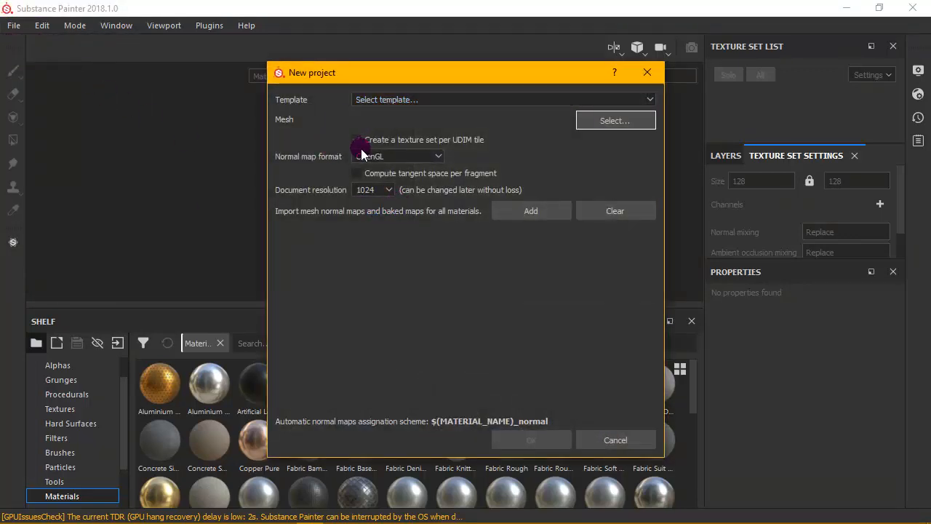
pyautogui.click(385, 191)
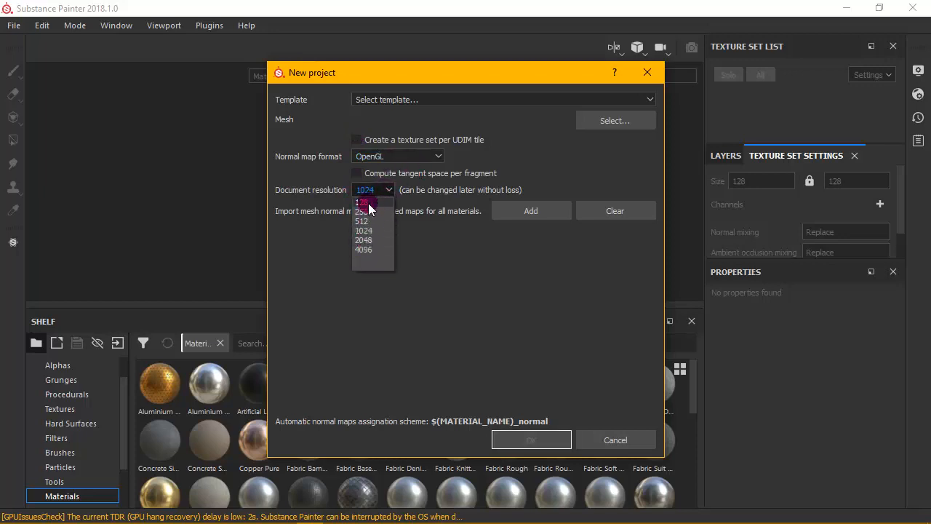
pyautogui.click(520, 126)
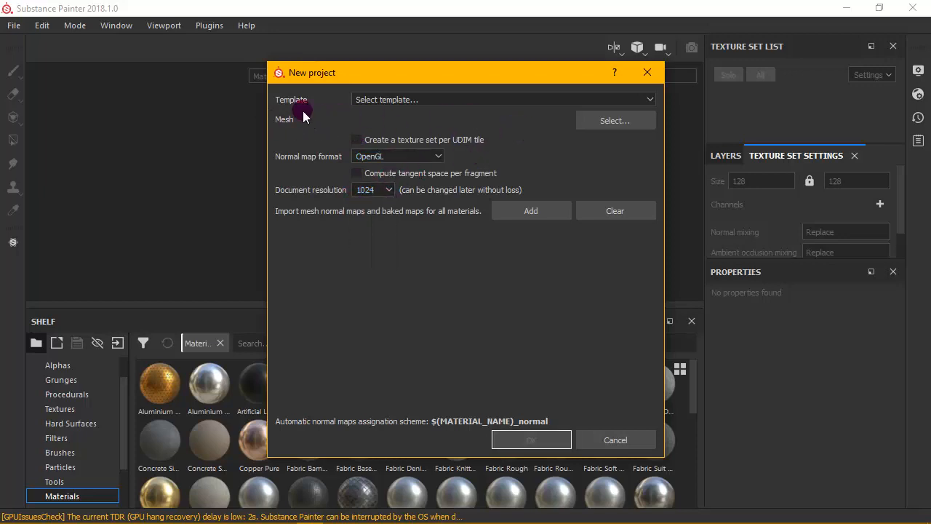
pyautogui.click(638, 120)
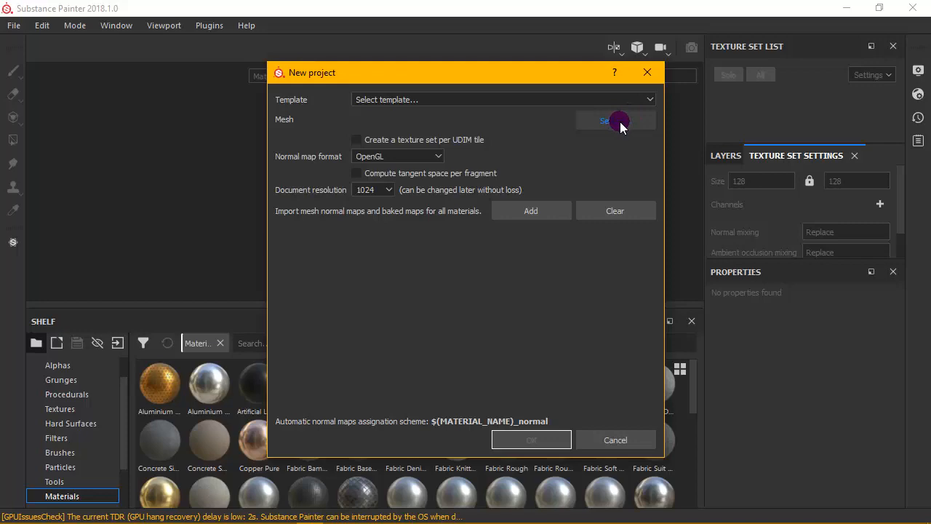
pyautogui.click(617, 121)
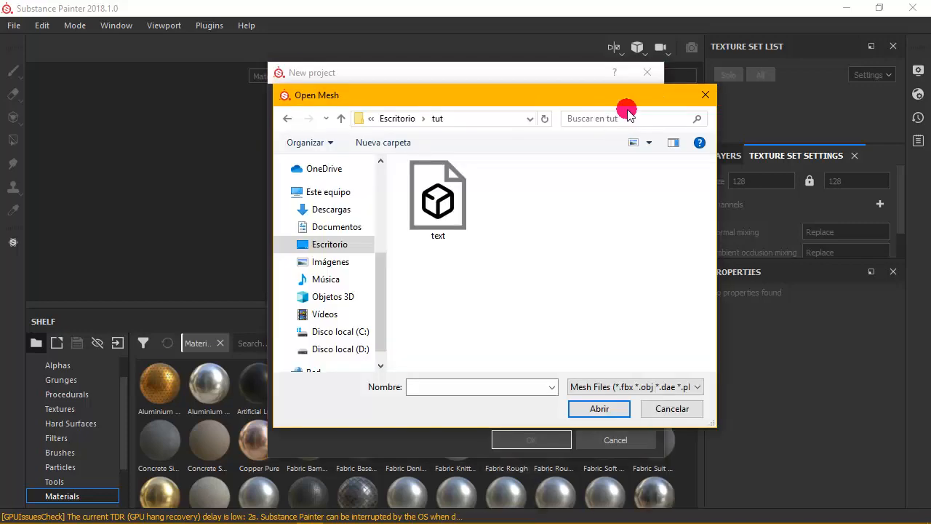
pyautogui.click(453, 203)
pyautogui.click(594, 410)
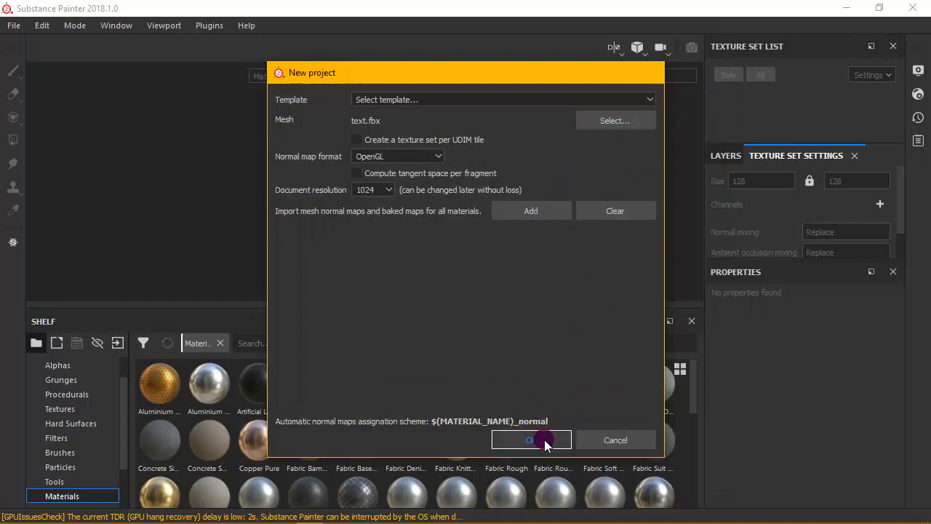
pyautogui.click(544, 440)
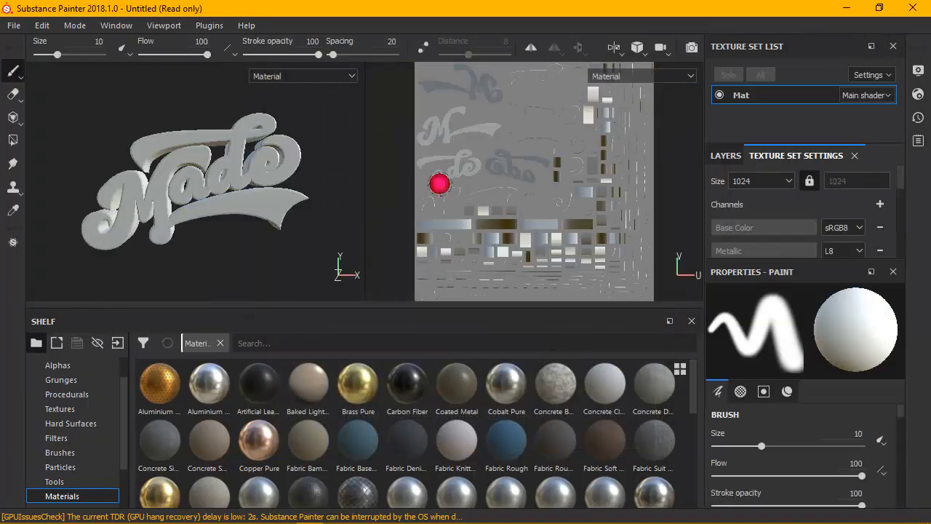
# - Examine the imported lettering and its UV layout, comparing the letter faces and side strips in the 3D and 2D views
pyautogui.scroll(2, 197, 161)
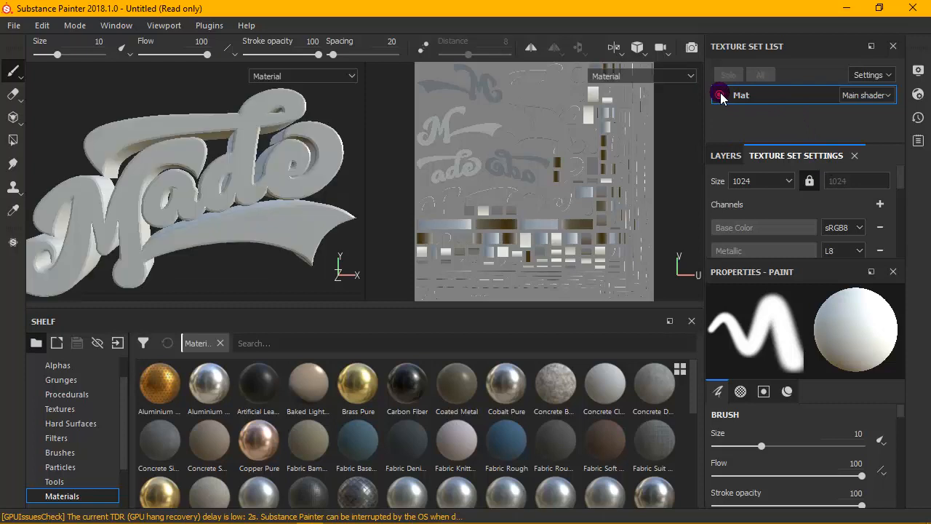
pyautogui.scroll(-1, 553, 103)
pyautogui.scroll(5, 552, 103)
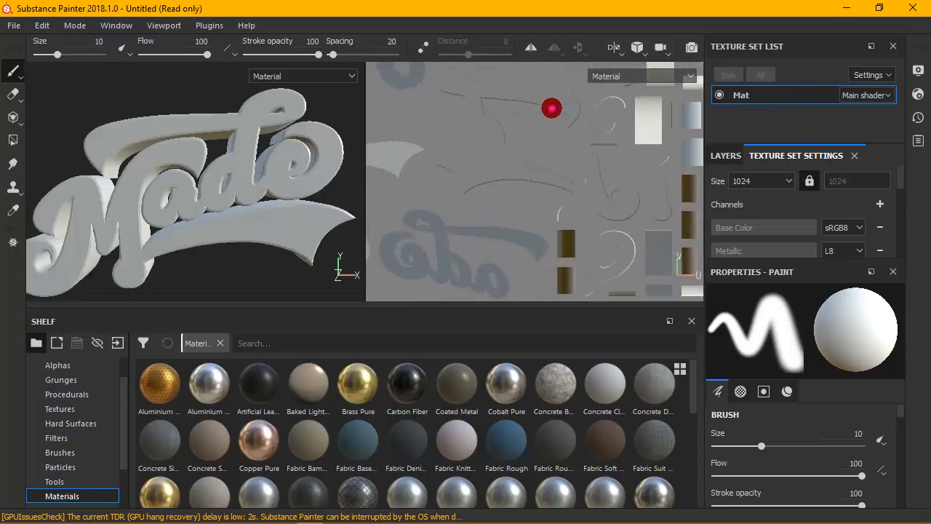
pyautogui.scroll(-5, 551, 109)
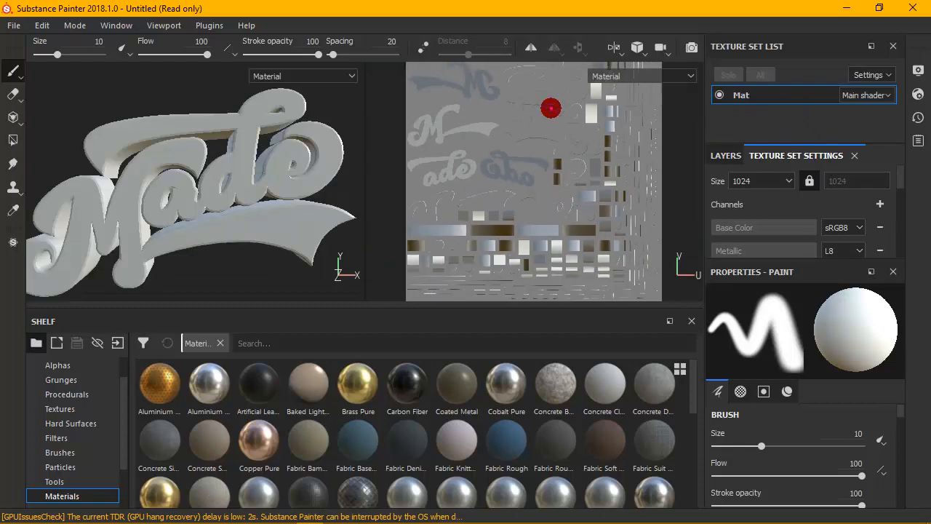
pyautogui.scroll(5, 552, 108)
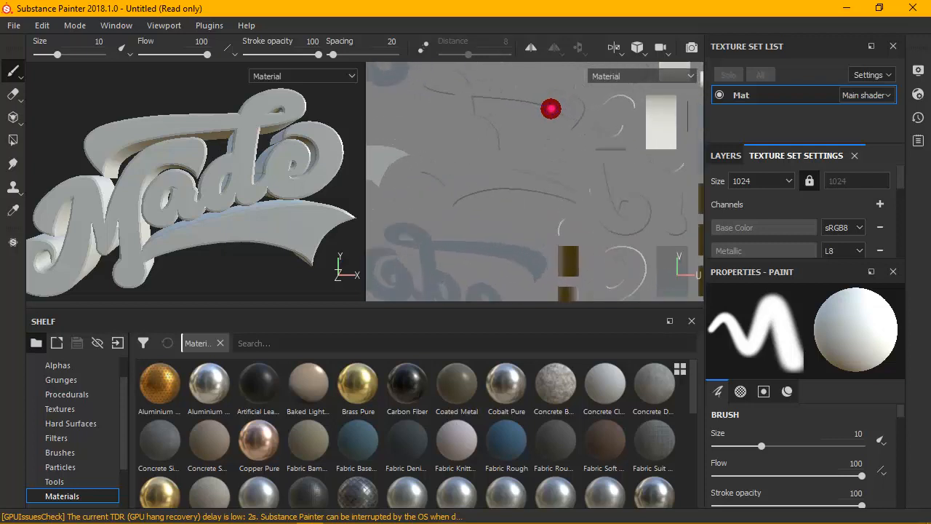
pyautogui.scroll(-5, 550, 109)
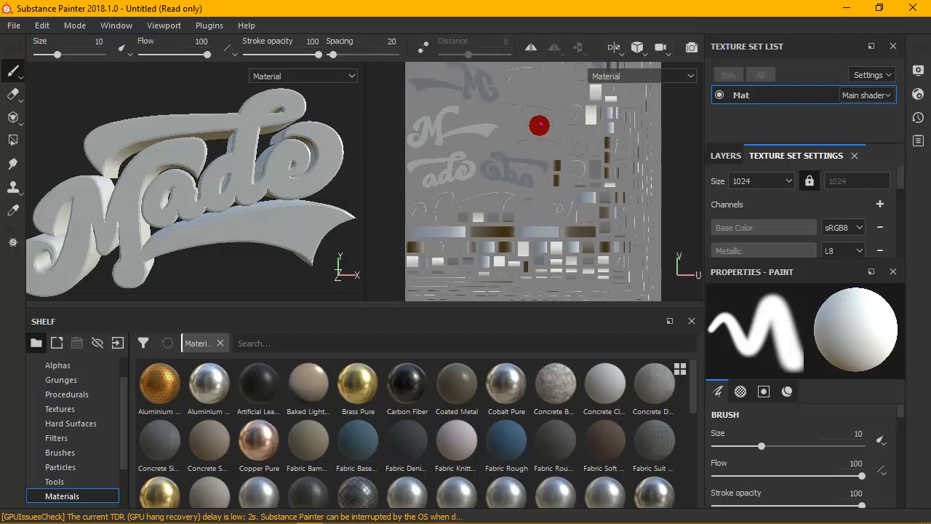
pyautogui.scroll(2, 513, 206)
pyautogui.scroll(3, 475, 97)
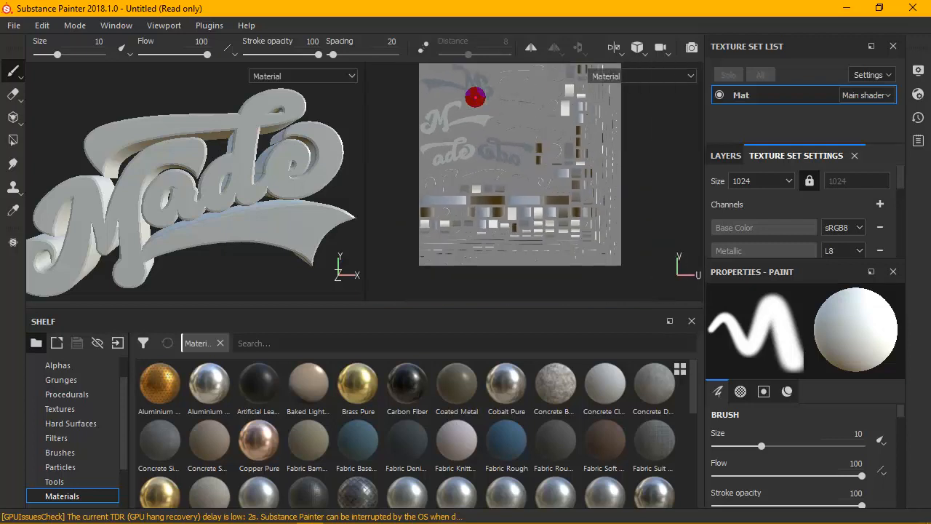
pyautogui.keyDown('alt'); pyautogui.moveTo(69, 221); pyautogui.dragTo(191, 187); pyautogui.keyUp('alt')
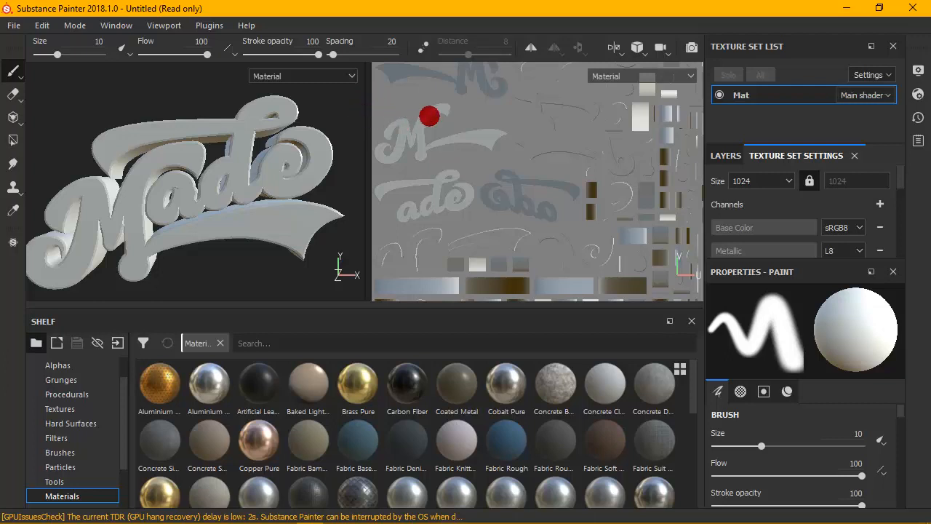
pyautogui.scroll(2, 548, 156)
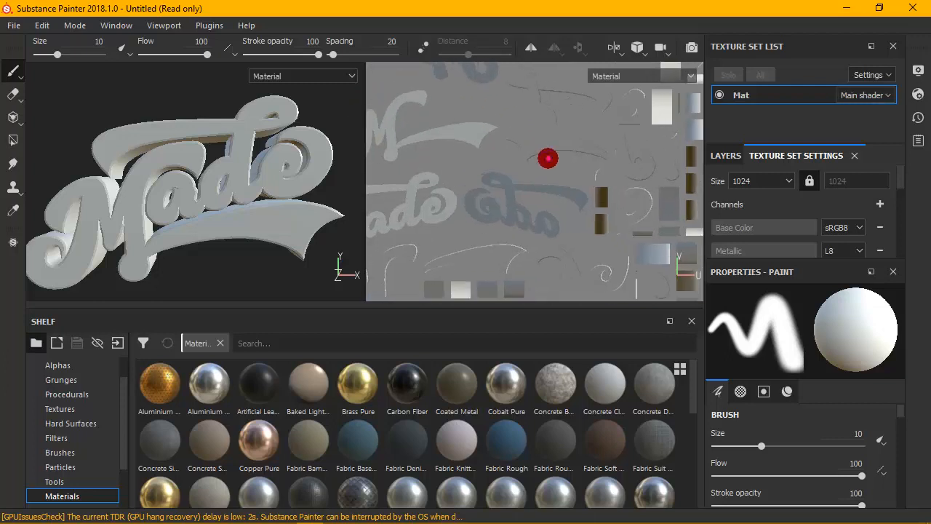
pyautogui.scroll(-3, 550, 156)
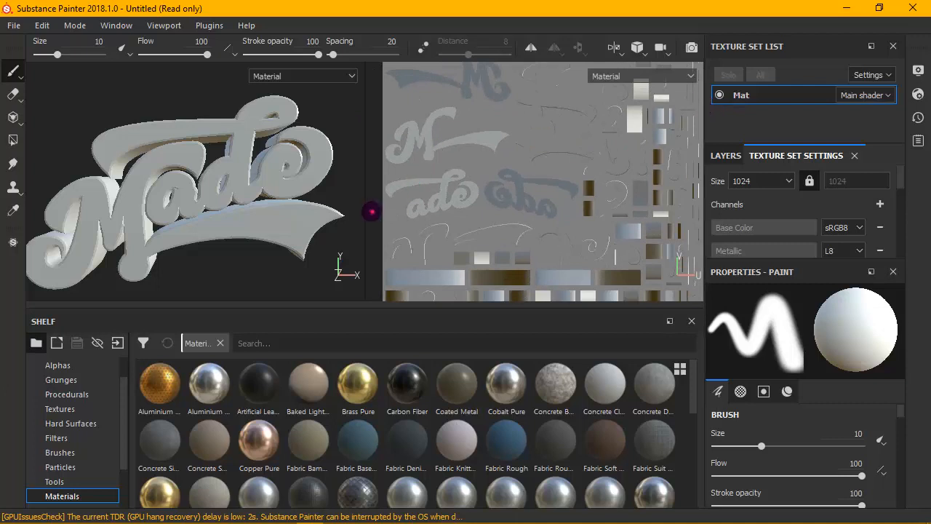
# - Widen the 3D view over the UV view and frame the whole lettering in it at a slight angle
pyautogui.moveTo(373, 209); pyautogui.dragTo(742, 208)
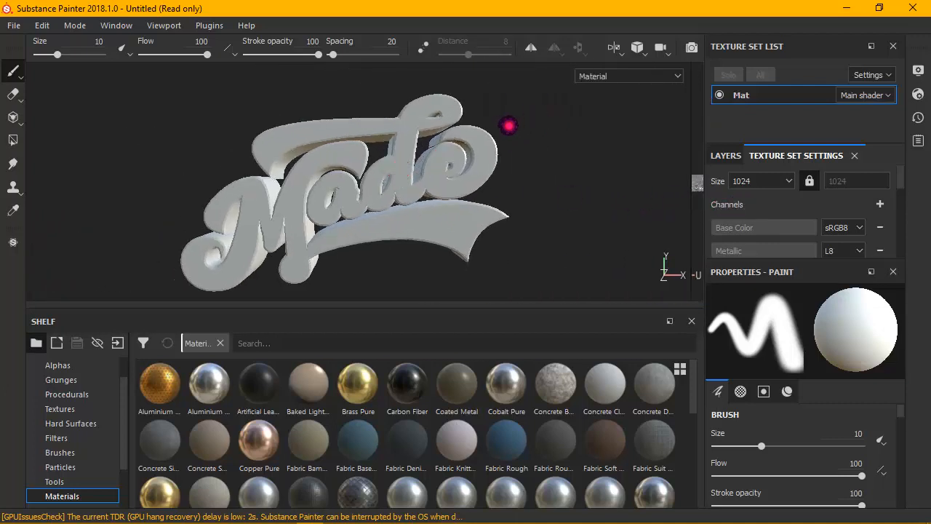
pyautogui.moveTo(540, 141)
pyautogui.keyDown('alt'); pyautogui.mouseDown()
pyautogui.moveTo(509, 167)
pyautogui.moveTo(536, 58)
pyautogui.moveTo(531, 177)
pyautogui.moveTo(519, 149)
pyautogui.mouseUp(); pyautogui.keyUp('alt')
pyautogui.scroll(5, 499, 157)
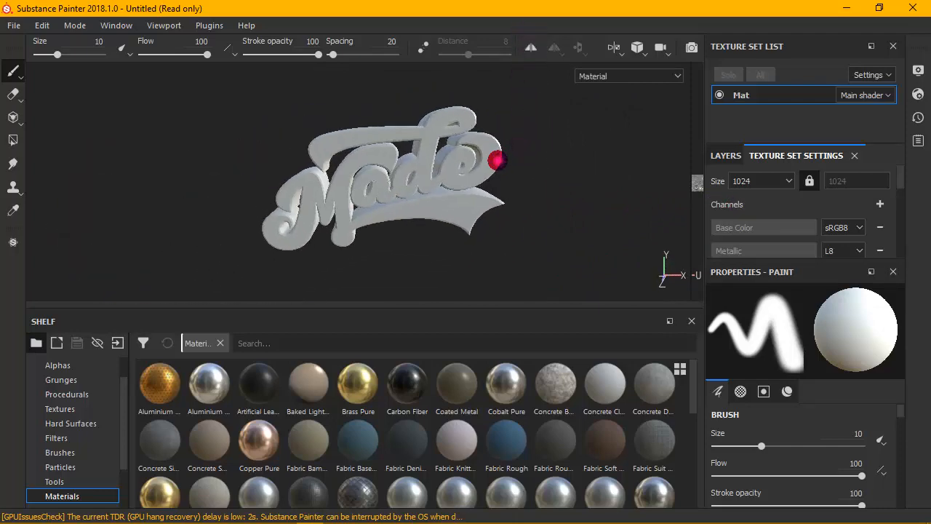
pyautogui.moveTo(412, 158)
pyautogui.keyDown('alt'); pyautogui.mouseDown()
pyautogui.moveTo(485, 160)
pyautogui.moveTo(463, 165)
pyautogui.mouseUp(); pyautogui.keyUp('alt')
pyautogui.scroll(-5, 463, 164)
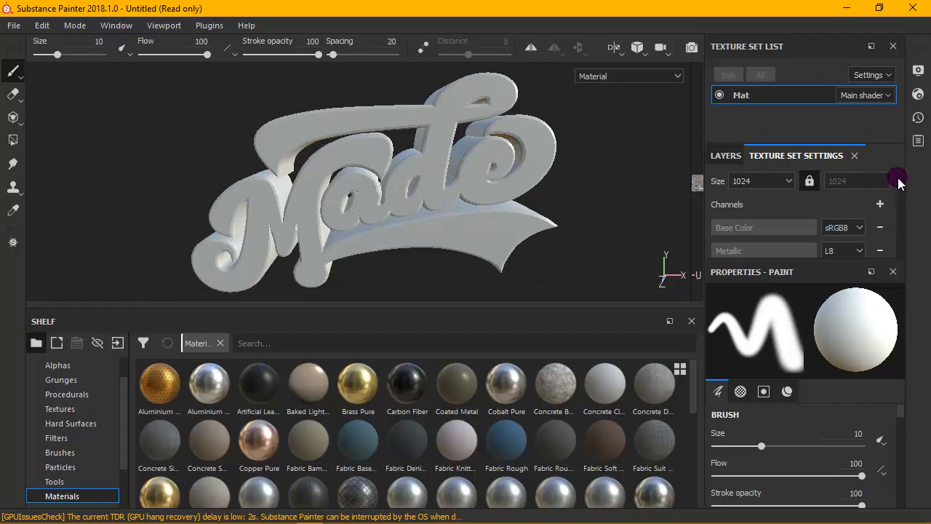
# - Bake all mesh maps for the Mat texture set at an output size of 1024 × 1024, with the width and height unlinked
pyautogui.moveTo(899, 181); pyautogui.dragTo(900, 230)
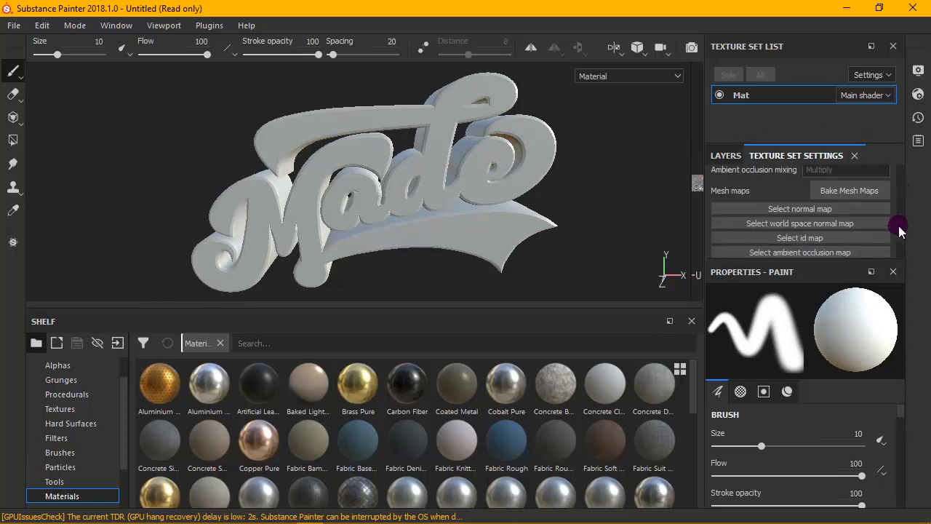
pyautogui.click(722, 154)
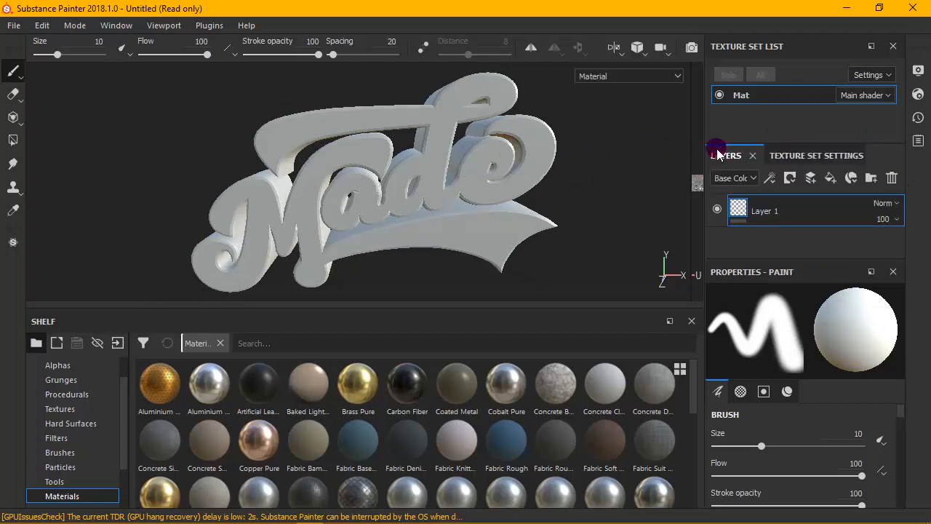
pyautogui.click(815, 155)
pyautogui.click(842, 191)
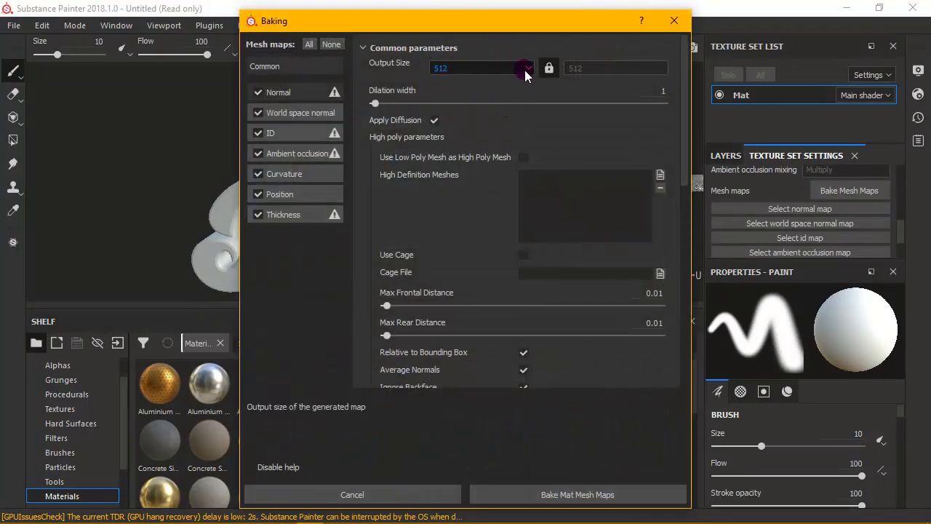
pyautogui.click(528, 69)
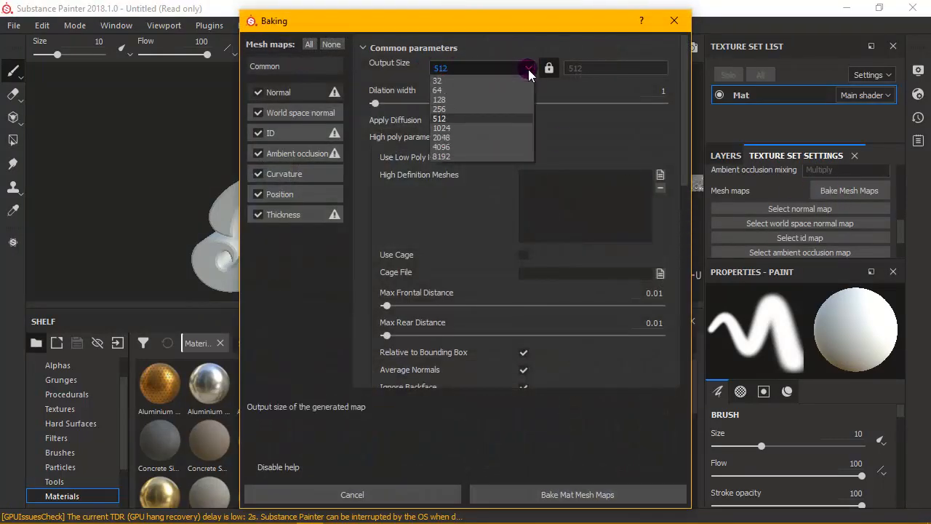
pyautogui.click(469, 128)
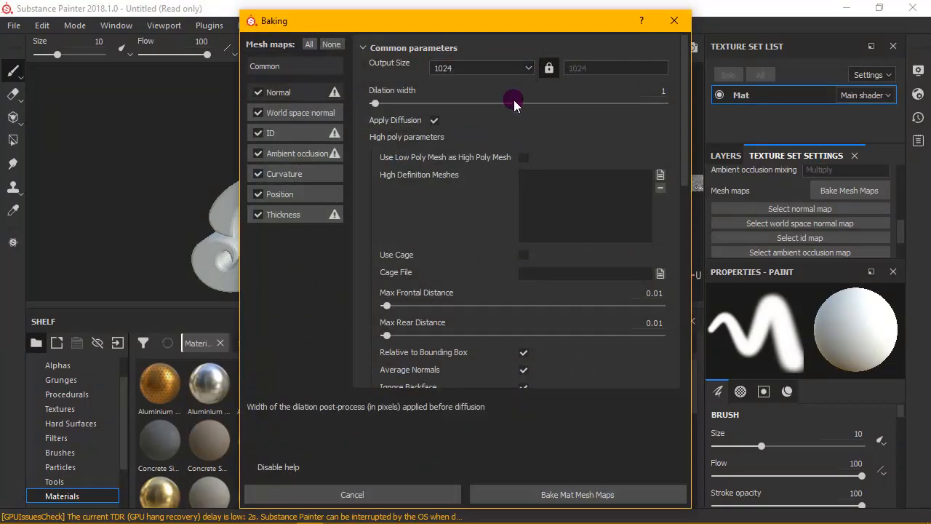
pyautogui.click(551, 67)
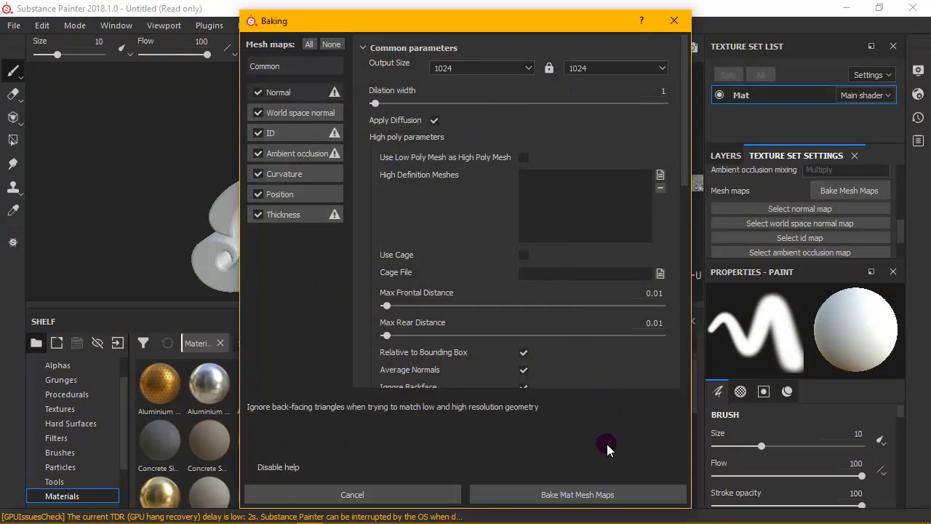
pyautogui.click(582, 494)
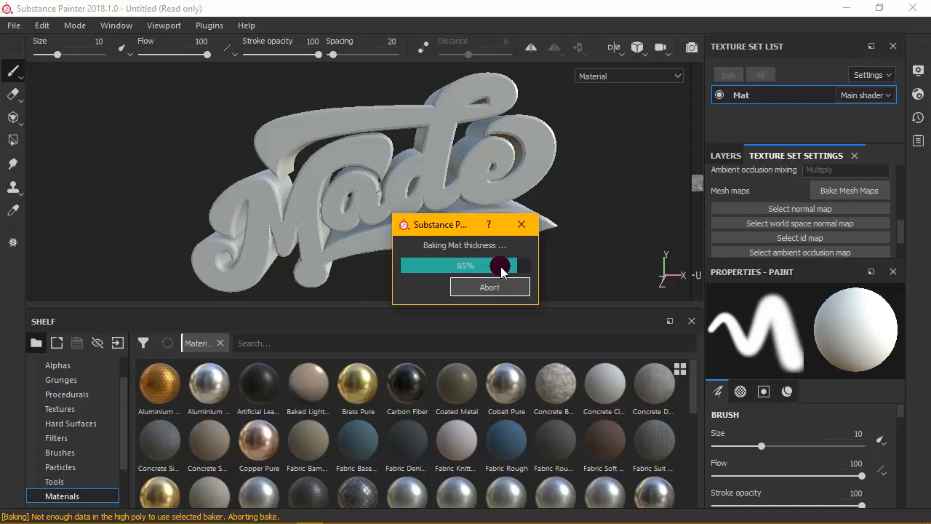
pyautogui.click(494, 285)
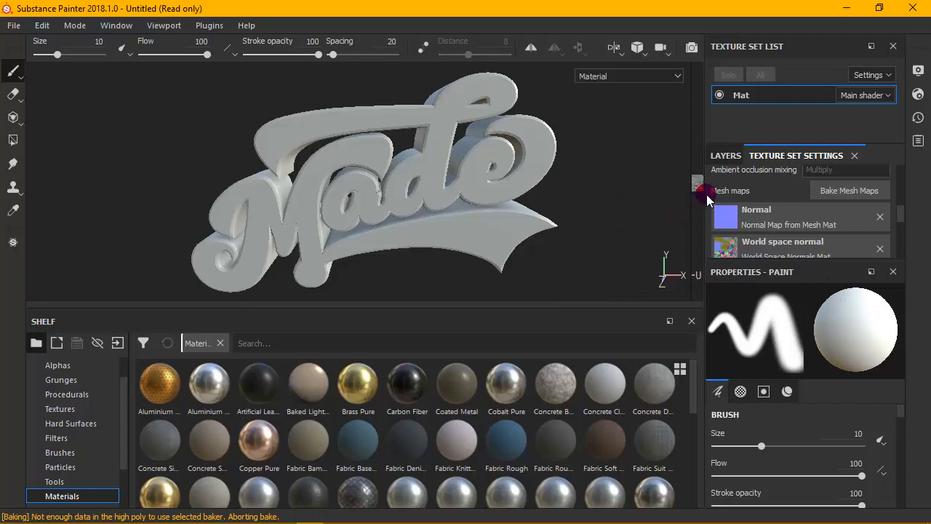
# - Add a new paint layer above Layer 1 and enlarge the layer stack area so both layers are fully shown
pyautogui.moveTo(711, 191); pyautogui.dragTo(584, 198)
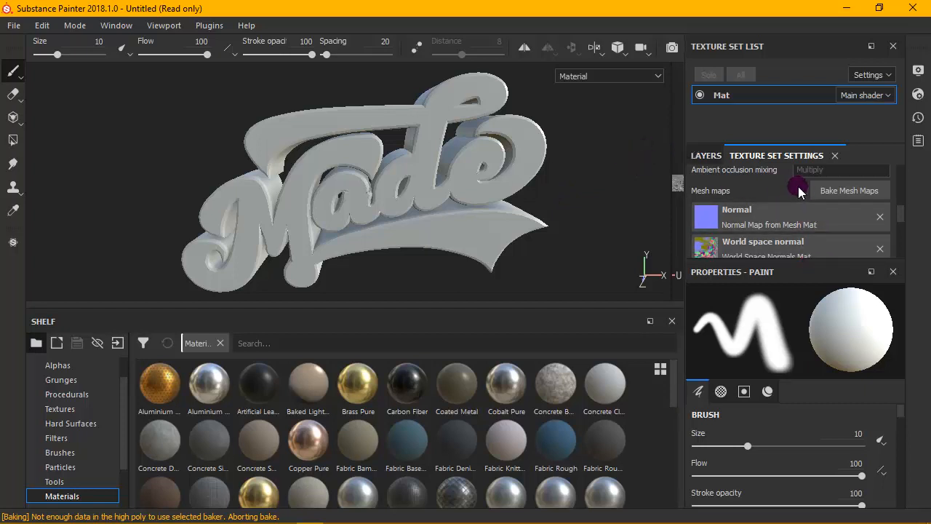
pyautogui.click(707, 157)
pyautogui.click(698, 211)
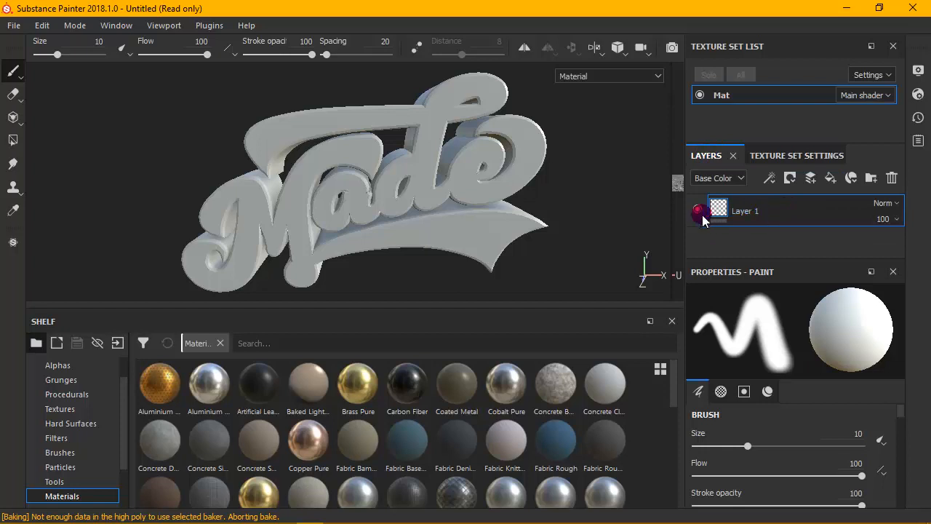
pyautogui.click(814, 173)
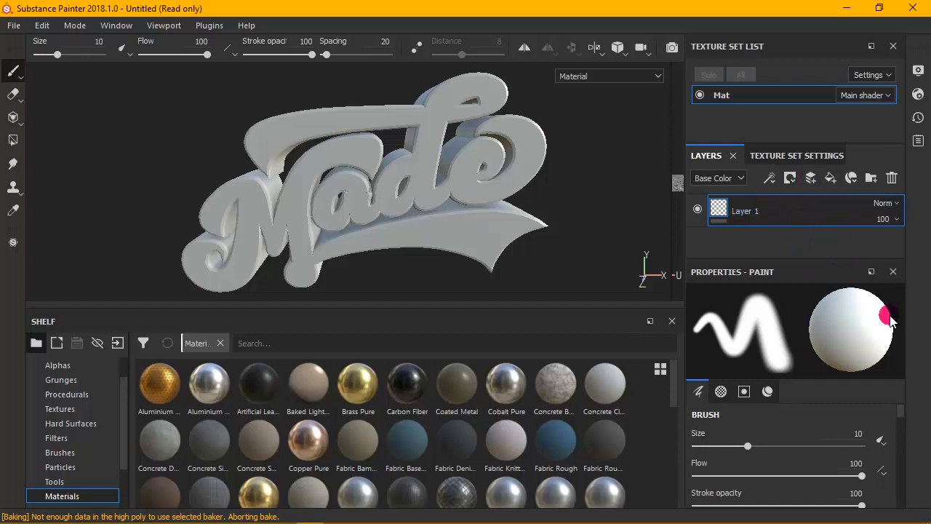
pyautogui.click(810, 178)
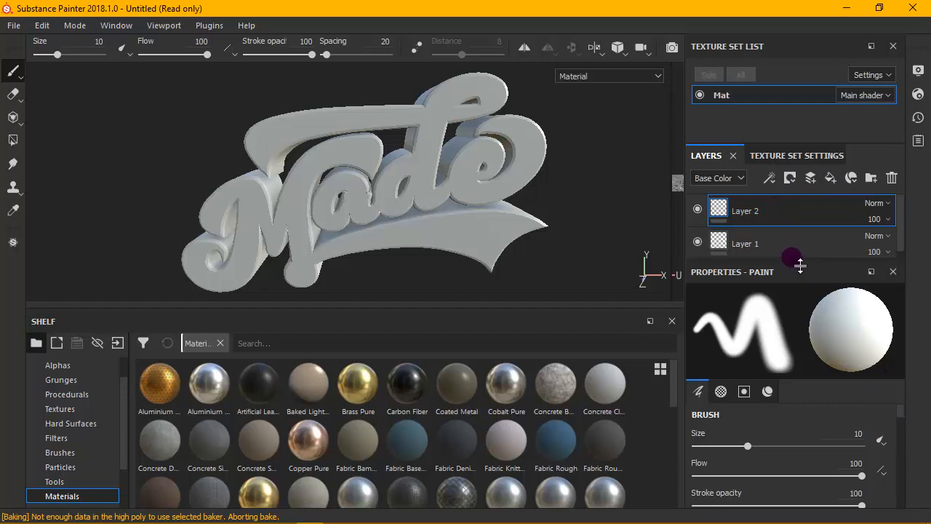
pyautogui.moveTo(800, 264); pyautogui.dragTo(800, 255)
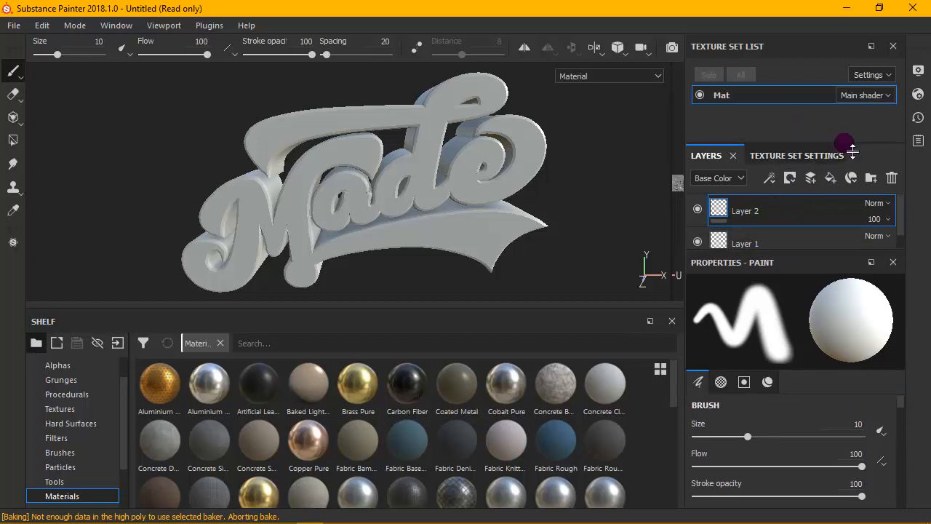
pyautogui.moveTo(853, 149); pyautogui.dragTo(851, 135)
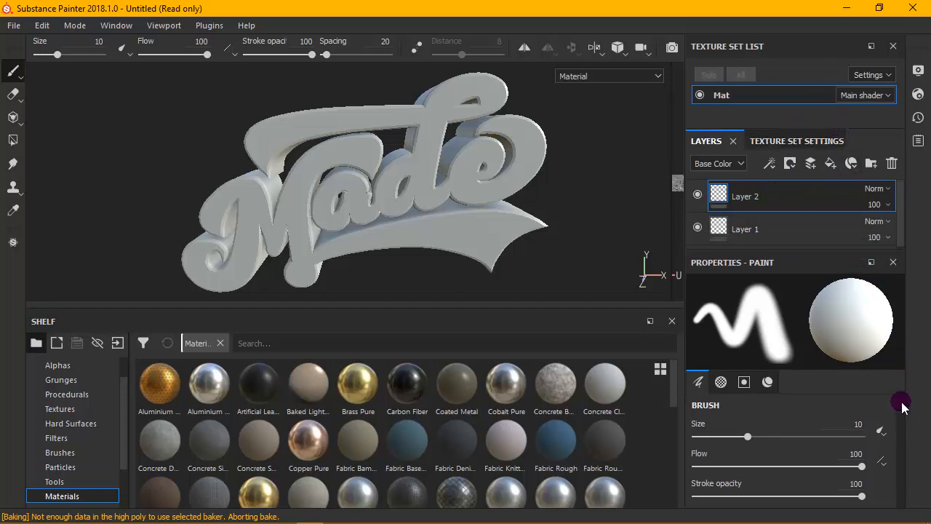
# - Set the brush material's base color to a yellow-orange with R 1.000, G 0.467, B 0.000
pyautogui.moveTo(901, 406)
pyautogui.mouseDown()
pyautogui.moveTo(900, 473)
pyautogui.moveTo(806, 440)
pyautogui.mouseUp()
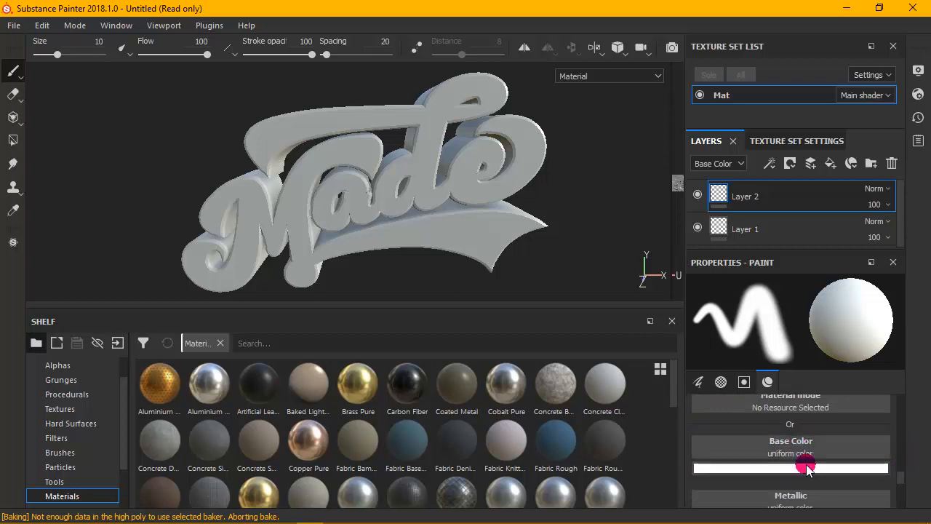
pyautogui.click(816, 470)
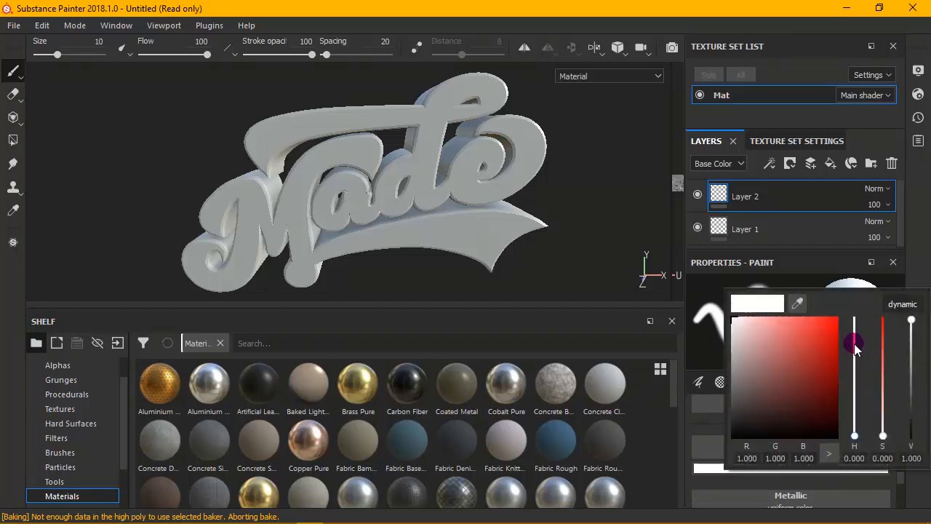
pyautogui.moveTo(856, 349)
pyautogui.mouseDown()
pyautogui.moveTo(855, 332)
pyautogui.moveTo(855, 378)
pyautogui.moveTo(832, 342)
pyautogui.moveTo(855, 424)
pyautogui.moveTo(849, 318)
pyautogui.mouseUp()
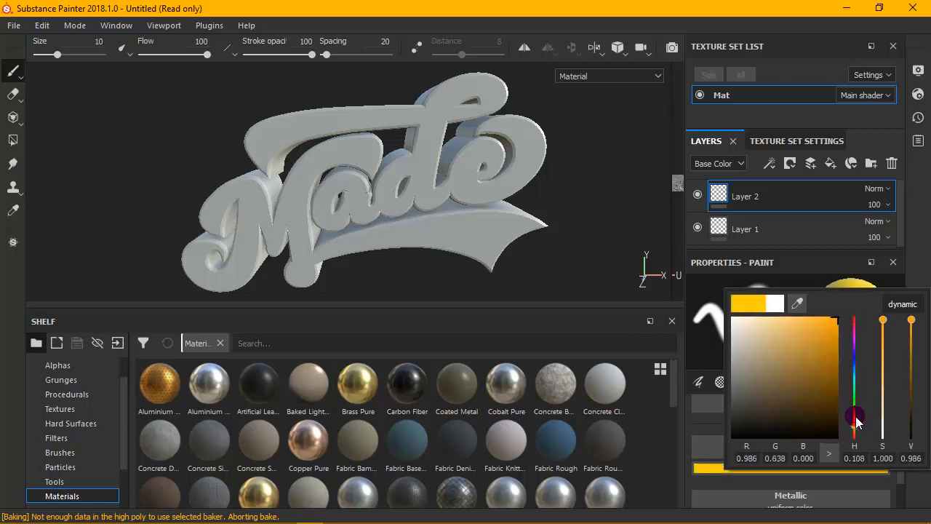
pyautogui.moveTo(856, 425); pyautogui.dragTo(857, 432)
pyautogui.moveTo(825, 354); pyautogui.dragTo(839, 312)
pyautogui.click(856, 426)
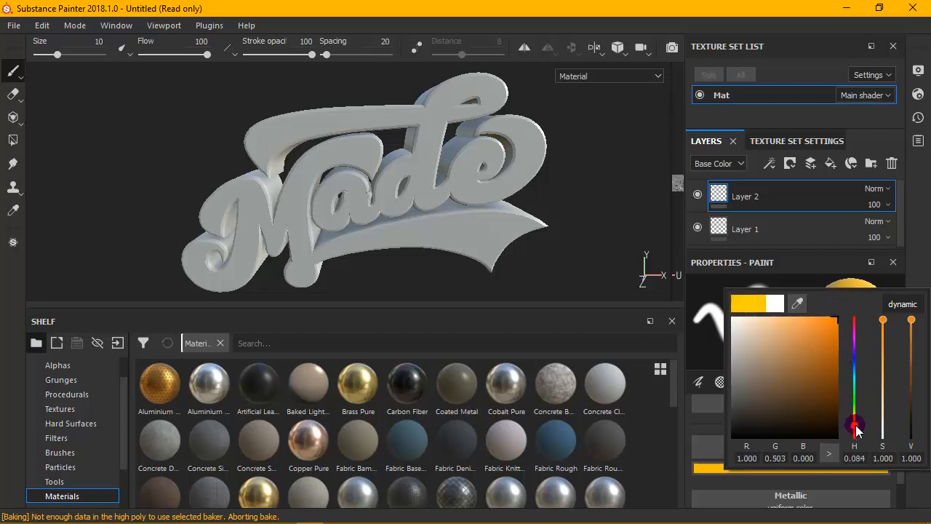
pyautogui.moveTo(857, 431); pyautogui.dragTo(856, 431)
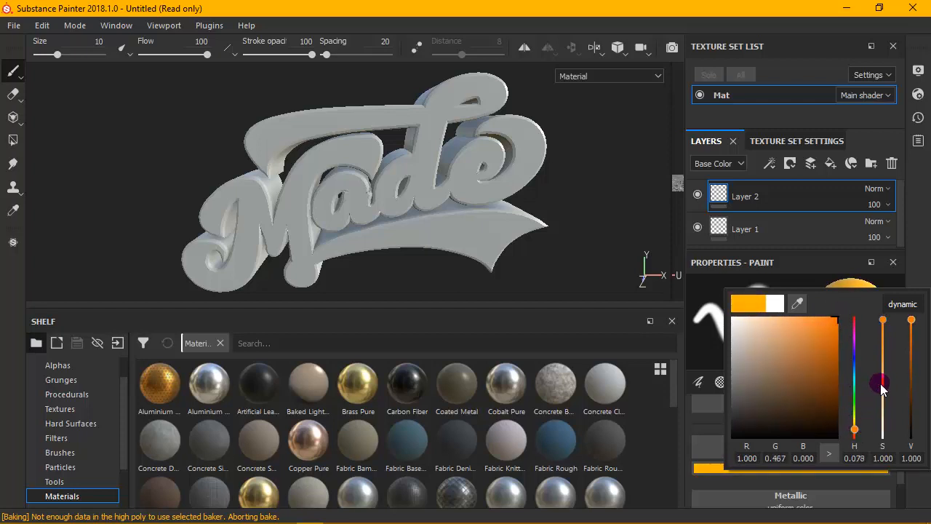
pyautogui.click(914, 279)
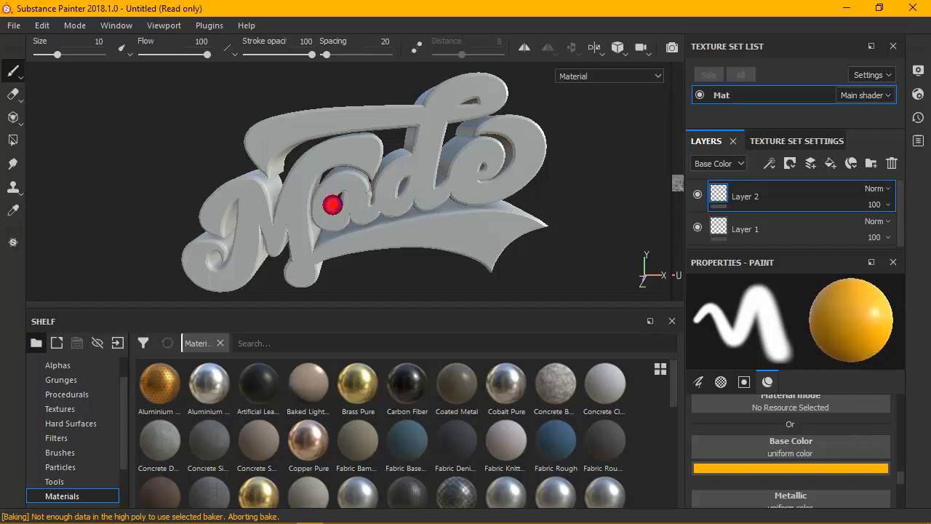
# - Adjust the paint brush size to 20.74, keeping the flow at 100
pyautogui.moveTo(348, 209)
pyautogui.keyDown('alt'); pyautogui.mouseDown()
pyautogui.moveTo(372, 201)
pyautogui.moveTo(356, 205)
pyautogui.mouseUp(); pyautogui.keyUp('alt')
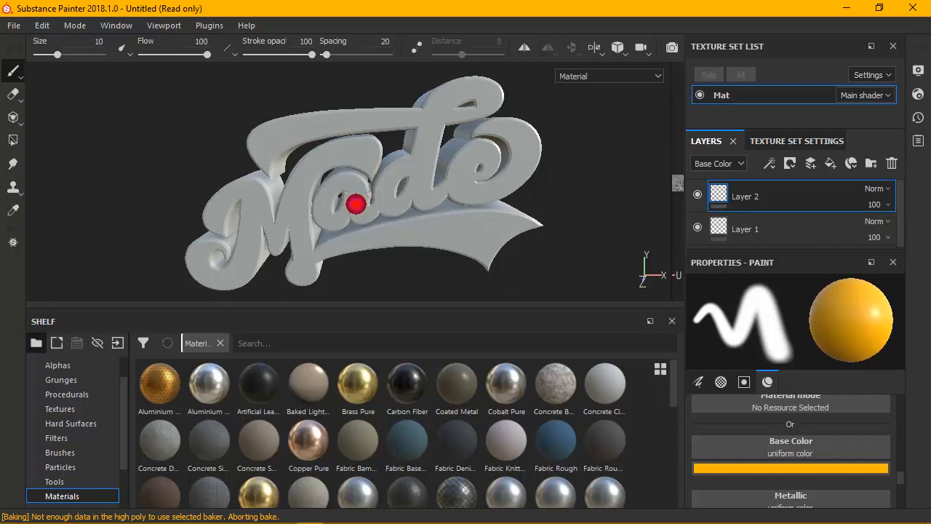
pyautogui.moveTo(356, 206)
pyautogui.keyDown('ctrl'); pyautogui.mouseDown(button='right')
pyautogui.moveTo(466, 187)
pyautogui.moveTo(406, 201)
pyautogui.mouseUp(button='right'); pyautogui.keyUp('ctrl')
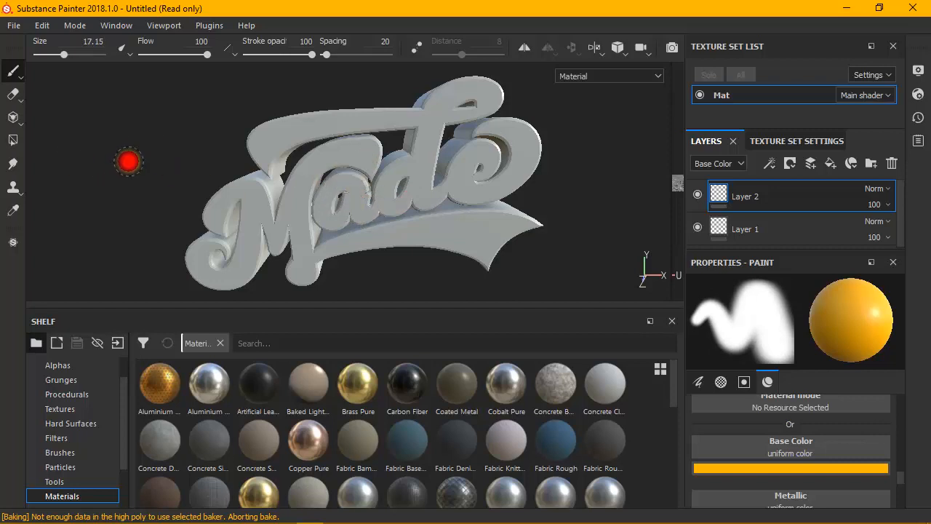
pyautogui.press('ctrl')
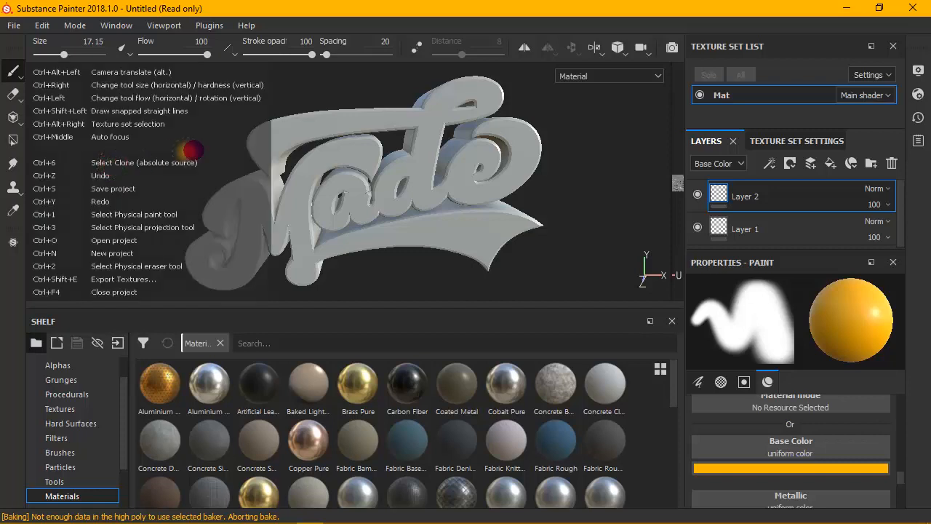
pyautogui.moveTo(162, 152)
pyautogui.keyDown('ctrl'); pyautogui.mouseDown(button='right')
pyautogui.moveTo(395, 129)
pyautogui.moveTo(580, 127)
pyautogui.moveTo(259, 197)
pyautogui.moveTo(270, 185)
pyautogui.moveTo(451, 154)
pyautogui.moveTo(416, 161)
pyautogui.mouseUp(button='right'); pyautogui.keyUp('ctrl')
pyautogui.moveTo(71, 58)
pyautogui.mouseDown()
pyautogui.moveTo(40, 53)
pyautogui.moveTo(68, 54)
pyautogui.mouseUp()
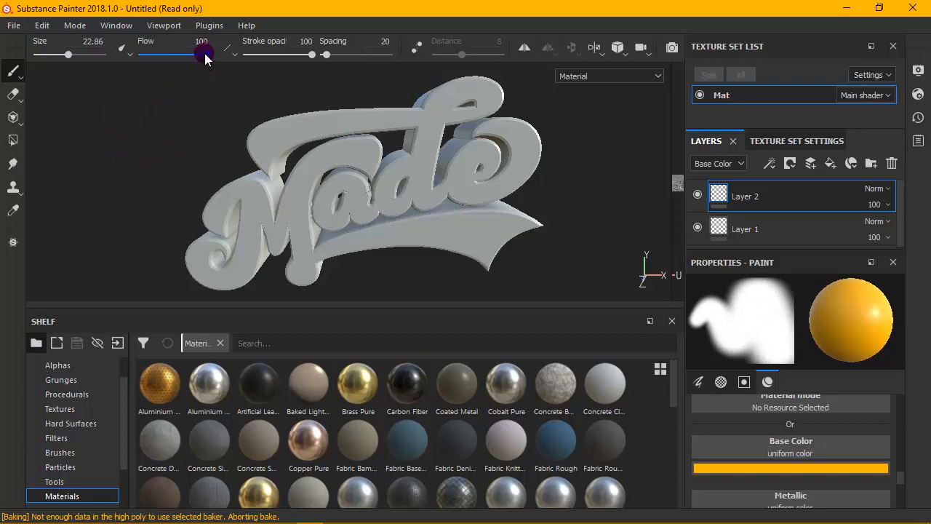
pyautogui.moveTo(206, 59)
pyautogui.mouseDown()
pyautogui.moveTo(138, 58)
pyautogui.moveTo(214, 56)
pyautogui.mouseUp()
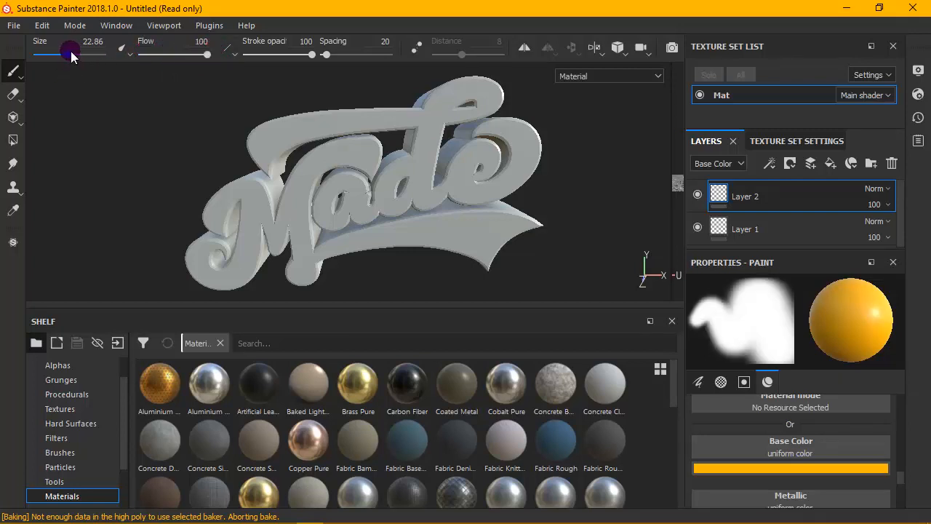
pyautogui.moveTo(66, 60); pyautogui.dragTo(66, 56)
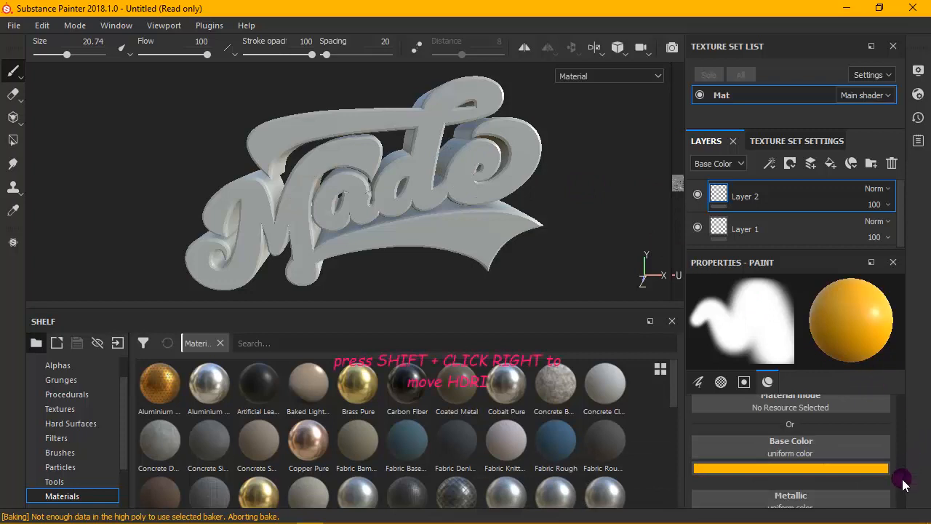
# - Try painting the lettering's front with the non-metallic yellow-orange brush at size 37.72, and undo the strokes
pyautogui.scroll(-1, 902, 483)
pyautogui.scroll(-3, 902, 483)
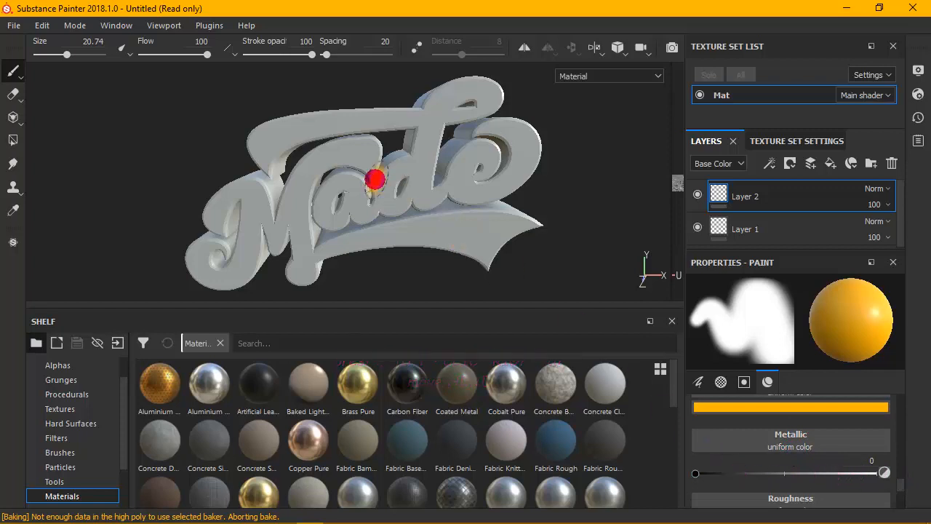
pyautogui.moveTo(66, 55); pyautogui.dragTo(77, 55)
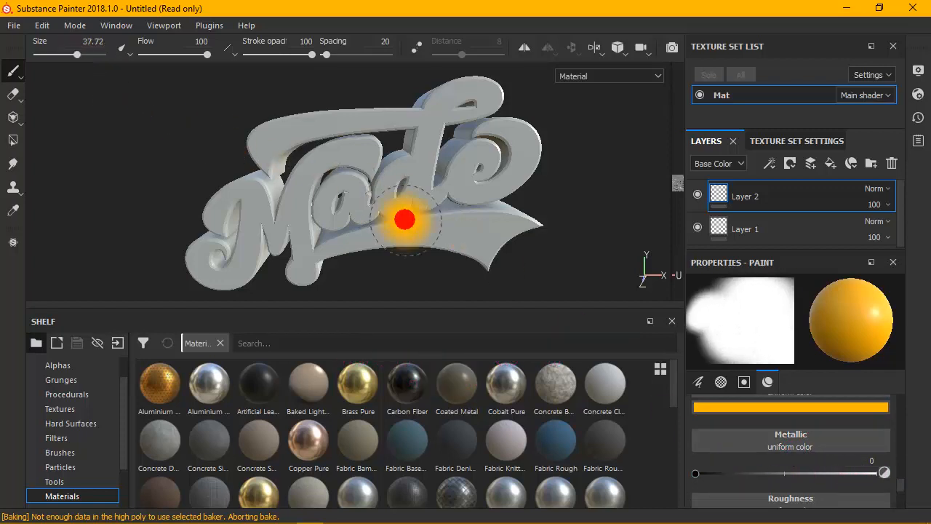
pyautogui.moveTo(371, 197)
pyautogui.mouseDown()
pyautogui.moveTo(316, 196)
pyautogui.moveTo(276, 240)
pyautogui.mouseUp()
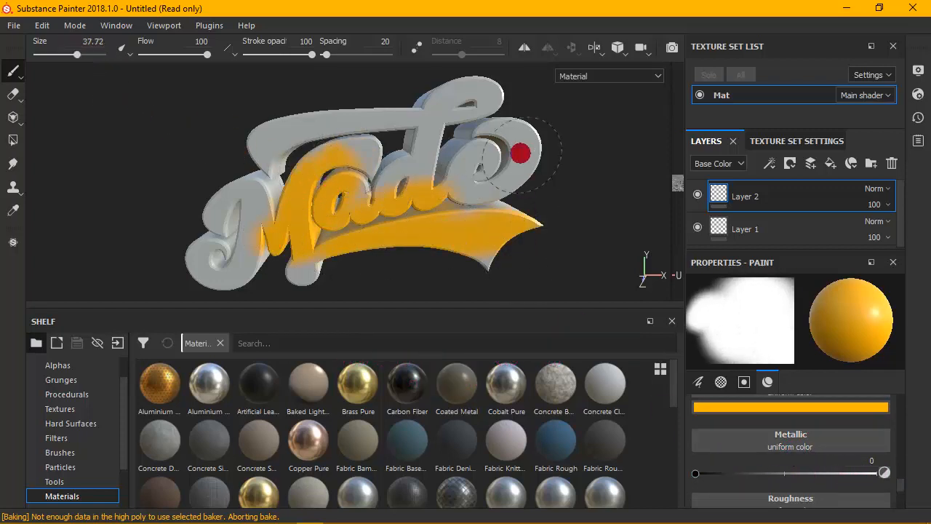
pyautogui.moveTo(521, 152)
pyautogui.mouseDown()
pyautogui.moveTo(380, 191)
pyautogui.moveTo(468, 216)
pyautogui.moveTo(251, 191)
pyautogui.moveTo(416, 170)
pyautogui.moveTo(345, 163)
pyautogui.mouseUp()
pyautogui.click(41, 26)
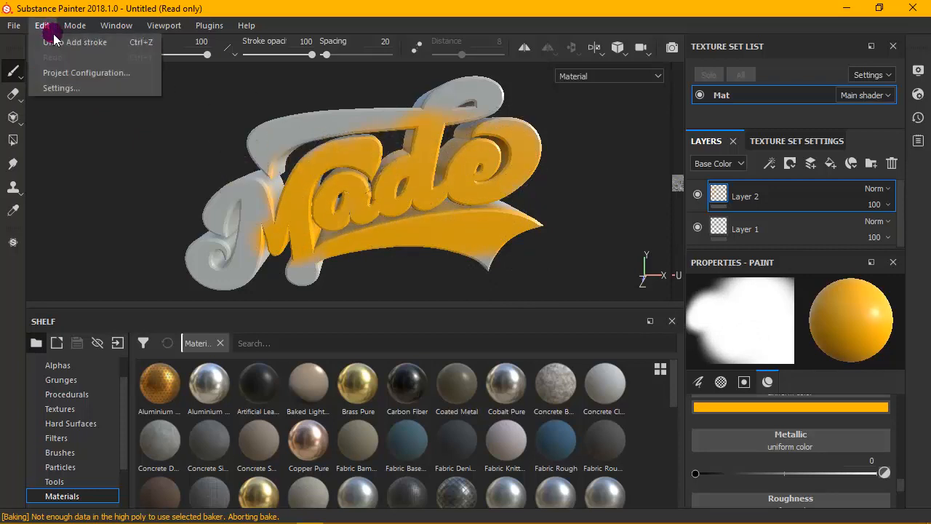
pyautogui.click(75, 42)
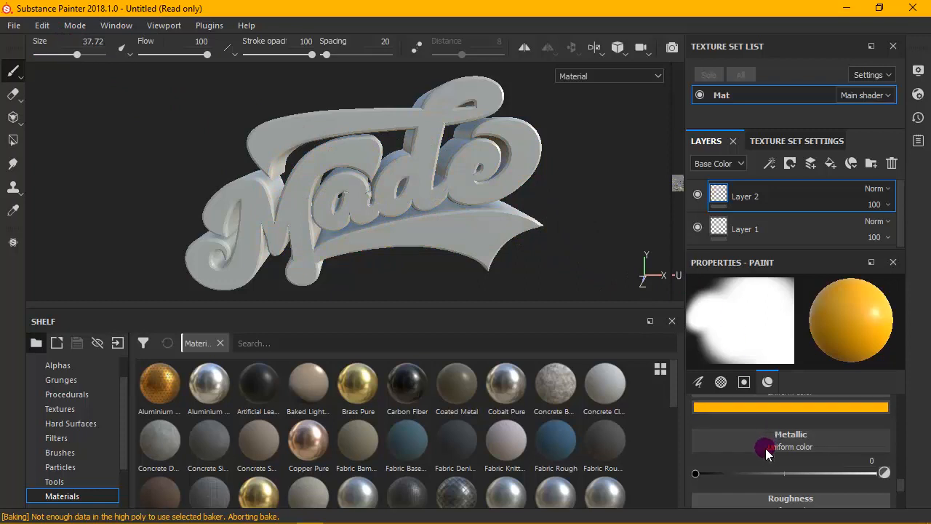
# - Set the brush's metallic value to 1 and its size to 65.13, and paint the lettering's front and upper sides gold
pyautogui.moveTo(696, 473)
pyautogui.mouseDown()
pyautogui.moveTo(906, 473)
pyautogui.moveTo(846, 477)
pyautogui.moveTo(898, 469)
pyautogui.moveTo(890, 472)
pyautogui.mouseUp()
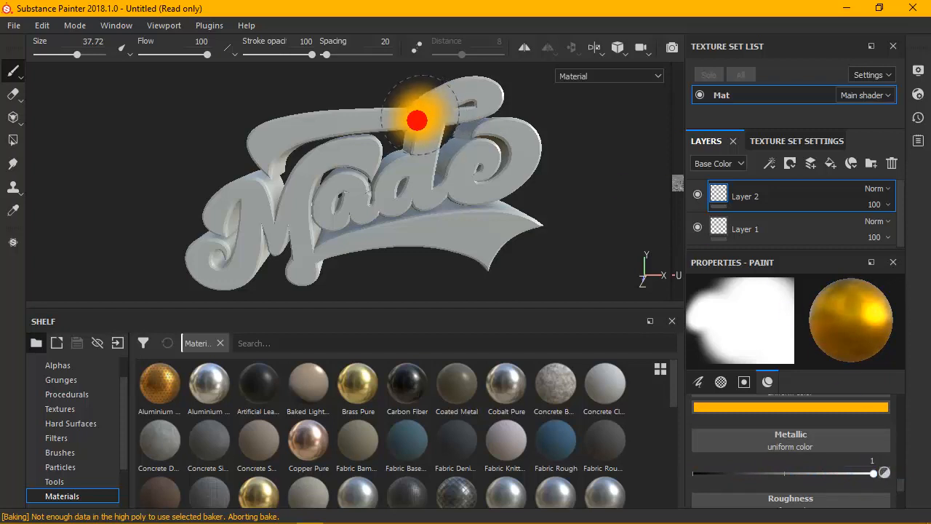
pyautogui.moveTo(78, 55); pyautogui.dragTo(91, 56)
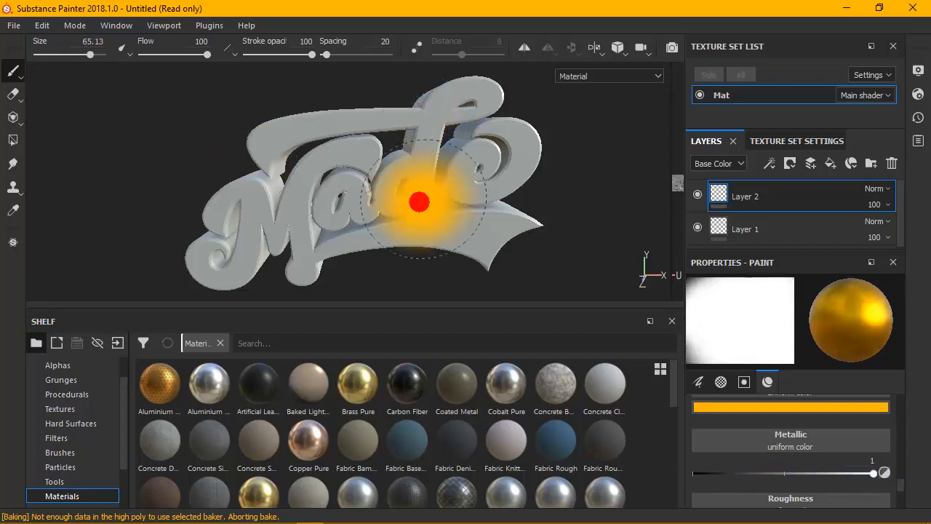
pyautogui.moveTo(287, 185)
pyautogui.mouseDown()
pyautogui.moveTo(408, 184)
pyautogui.moveTo(276, 221)
pyautogui.moveTo(476, 166)
pyautogui.moveTo(490, 225)
pyautogui.moveTo(296, 230)
pyautogui.moveTo(193, 264)
pyautogui.moveTo(347, 225)
pyautogui.moveTo(487, 141)
pyautogui.moveTo(522, 143)
pyautogui.moveTo(442, 112)
pyautogui.moveTo(329, 158)
pyautogui.moveTo(137, 191)
pyautogui.moveTo(471, 137)
pyautogui.moveTo(473, 235)
pyautogui.moveTo(512, 234)
pyautogui.mouseUp()
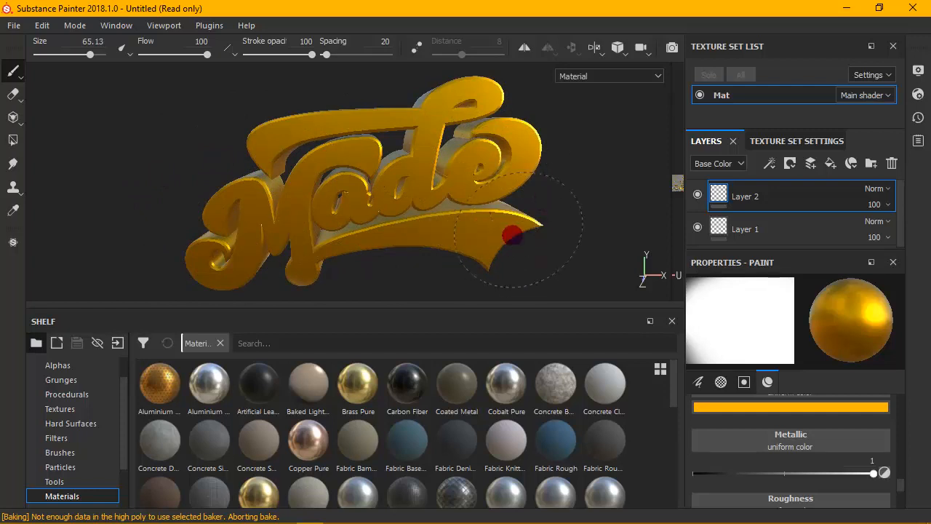
pyautogui.moveTo(545, 181)
pyautogui.mouseDown()
pyautogui.moveTo(638, 87)
pyautogui.moveTo(426, 172)
pyautogui.moveTo(402, 203)
pyautogui.moveTo(405, 160)
pyautogui.moveTo(438, 150)
pyautogui.moveTo(437, 162)
pyautogui.moveTo(427, 153)
pyautogui.moveTo(448, 108)
pyautogui.moveTo(313, 75)
pyautogui.moveTo(337, 128)
pyautogui.moveTo(377, 124)
pyautogui.moveTo(381, 114)
pyautogui.moveTo(374, 185)
pyautogui.mouseUp()
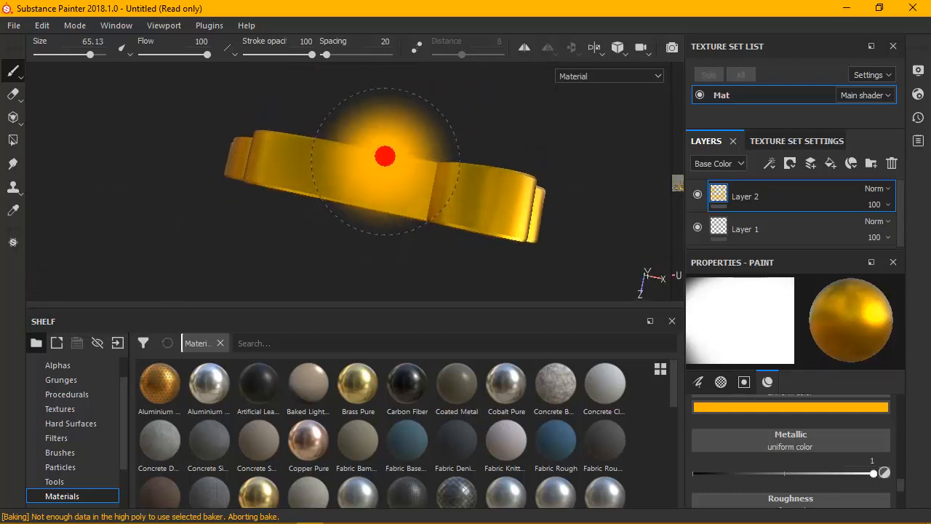
# - Paint the back faces of the lettering and its swash with the metallic gold brush
pyautogui.moveTo(414, 128)
pyautogui.mouseDown()
pyautogui.moveTo(422, 118)
pyautogui.moveTo(415, 167)
pyautogui.moveTo(413, 138)
pyautogui.moveTo(388, 200)
pyautogui.moveTo(390, 180)
pyautogui.mouseUp()
pyautogui.scroll(-1, 390, 179)
pyautogui.scroll(1, 389, 179)
pyautogui.scroll(-5, 388, 177)
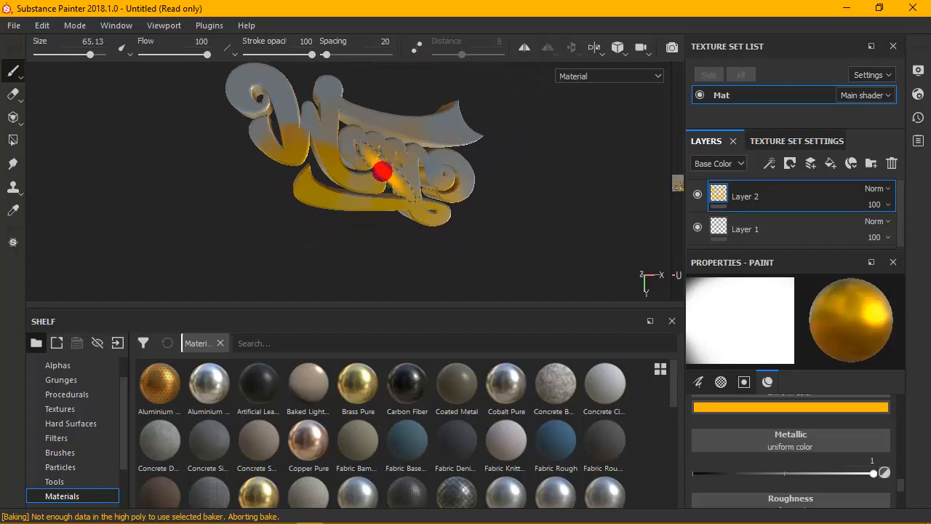
pyautogui.moveTo(330, 138)
pyautogui.keyDown('alt'); pyautogui.mouseDown()
pyautogui.moveTo(345, 176)
pyautogui.moveTo(276, 148)
pyautogui.moveTo(343, 197)
pyautogui.mouseUp(); pyautogui.keyUp('alt')
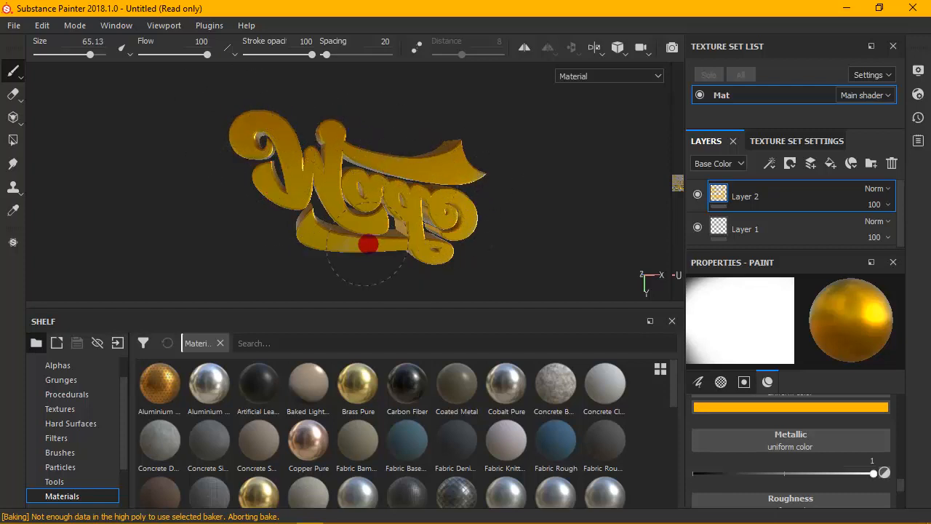
pyautogui.keyDown('alt'); pyautogui.moveTo(386, 211); pyautogui.dragTo(416, 37); pyautogui.keyUp('alt')
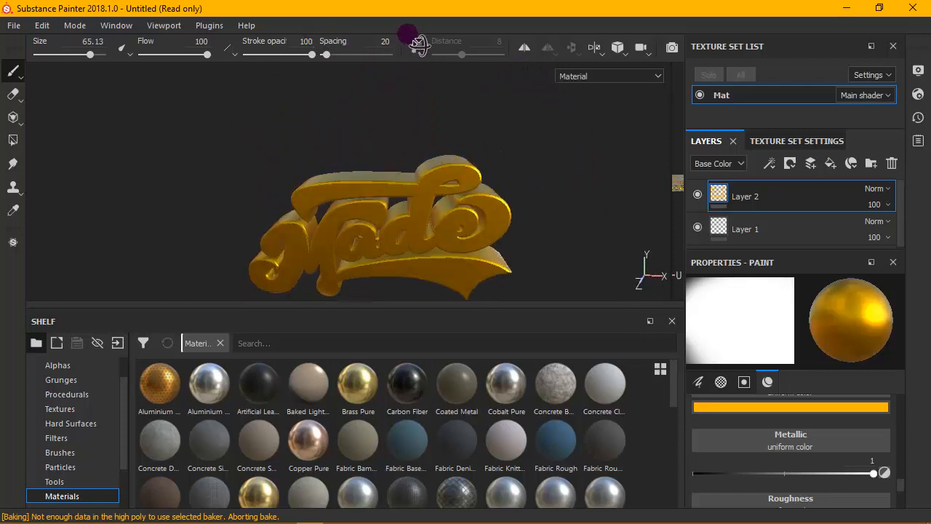
# - Examine the metallic gold coverage on the lettering's sides, underside, back and front, including the swash
pyautogui.moveTo(430, 160)
pyautogui.keyDown('alt'); pyautogui.mouseDown()
pyautogui.moveTo(367, 182)
pyautogui.moveTo(312, 141)
pyautogui.moveTo(526, 228)
pyautogui.moveTo(408, 160)
pyautogui.moveTo(476, 182)
pyautogui.moveTo(422, 150)
pyautogui.moveTo(384, 151)
pyautogui.mouseUp(); pyautogui.keyUp('alt')
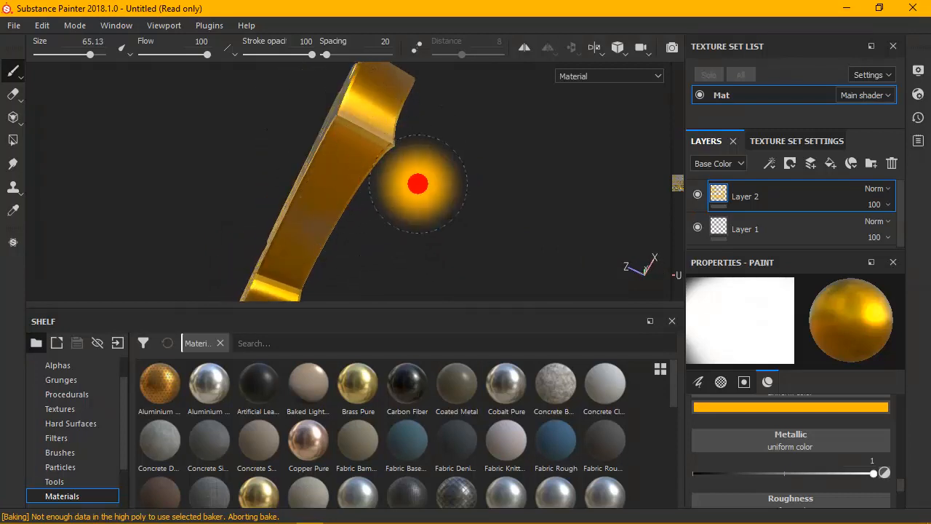
pyautogui.keyDown('alt'); pyautogui.moveTo(417, 183); pyautogui.dragTo(418, 256); pyautogui.keyUp('alt')
pyautogui.keyDown('alt'); pyautogui.moveTo(437, 193); pyautogui.dragTo(422, 253); pyautogui.keyUp('alt')
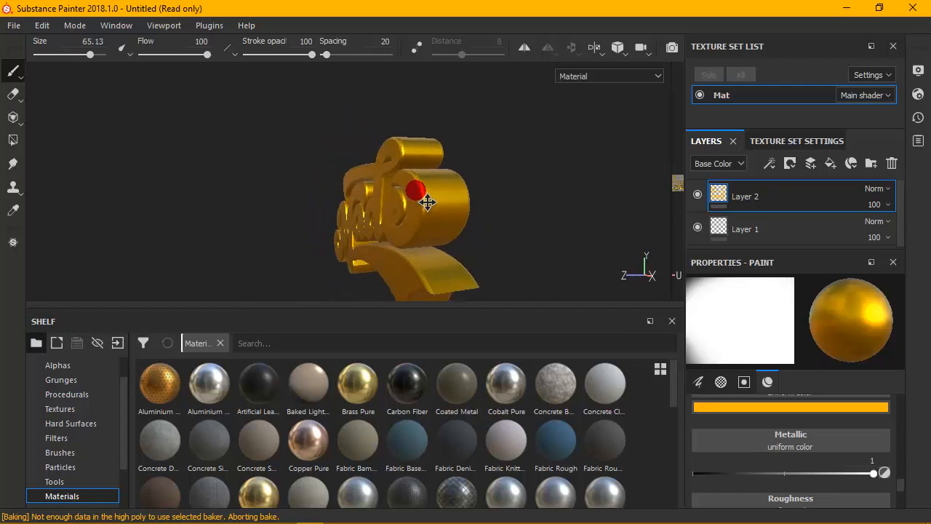
pyautogui.moveTo(428, 203)
pyautogui.keyDown('alt'); pyautogui.mouseDown()
pyautogui.moveTo(368, 191)
pyautogui.moveTo(426, 203)
pyautogui.moveTo(414, 206)
pyautogui.moveTo(429, 231)
pyautogui.mouseUp(); pyautogui.keyUp('alt')
pyautogui.scroll(6, 386, 217)
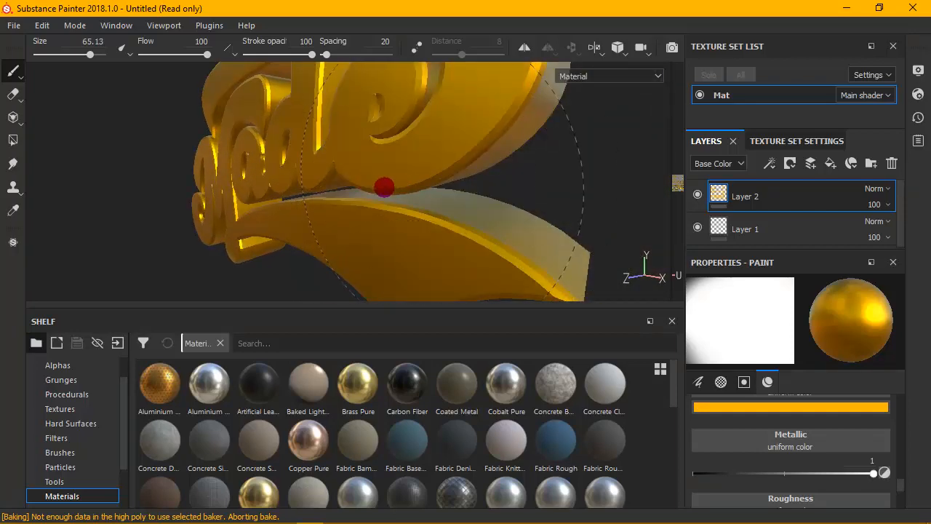
pyautogui.keyDown('alt'); pyautogui.moveTo(385, 189); pyautogui.dragTo(453, 191); pyautogui.keyUp('alt')
pyautogui.keyDown('alt'); pyautogui.moveTo(460, 205); pyautogui.dragTo(347, 167); pyautogui.keyUp('alt')
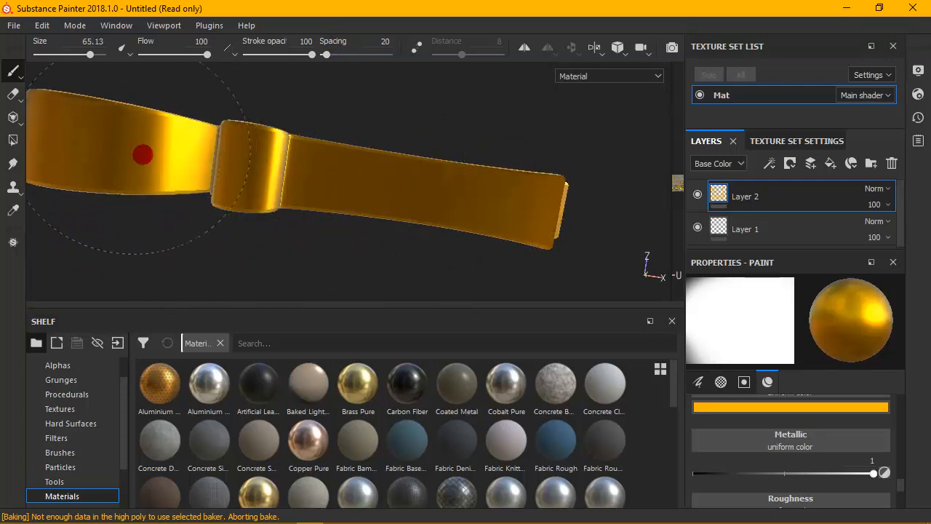
pyautogui.moveTo(142, 154)
pyautogui.keyDown('alt'); pyautogui.mouseDown()
pyautogui.moveTo(228, 177)
pyautogui.moveTo(308, 182)
pyautogui.moveTo(295, 170)
pyautogui.moveTo(302, 150)
pyautogui.moveTo(254, 212)
pyautogui.moveTo(258, 180)
pyautogui.mouseUp(); pyautogui.keyUp('alt')
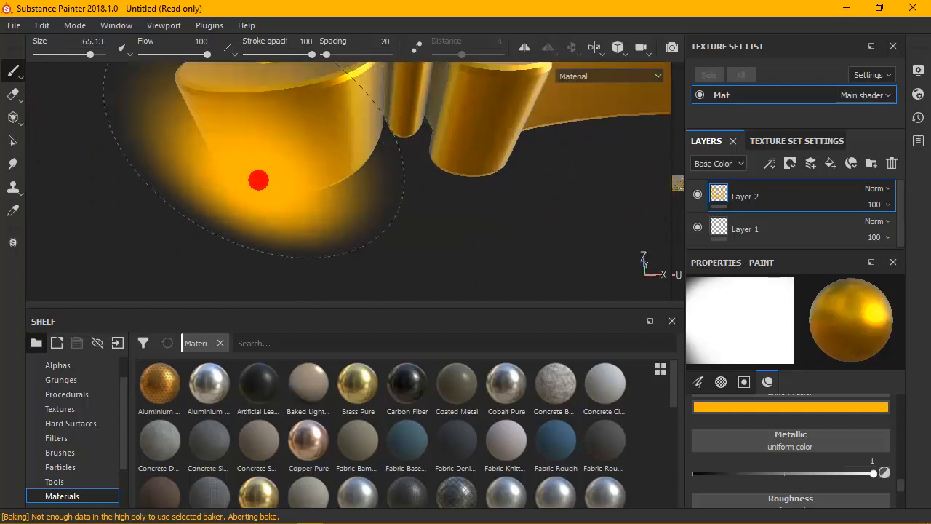
pyautogui.press('f')
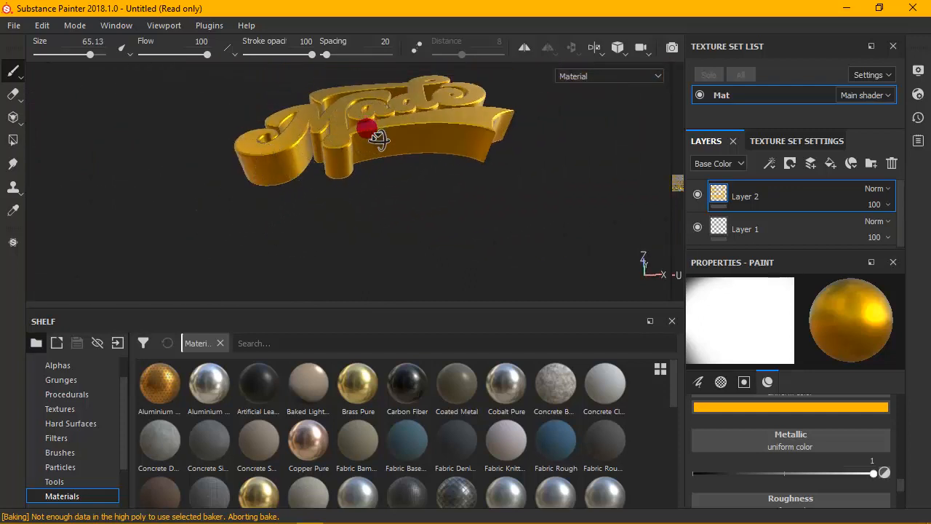
pyautogui.moveTo(377, 139)
pyautogui.keyDown('alt'); pyautogui.mouseDown()
pyautogui.moveTo(364, 181)
pyautogui.moveTo(363, 95)
pyautogui.moveTo(357, 193)
pyautogui.moveTo(527, 210)
pyautogui.moveTo(473, 164)
pyautogui.moveTo(609, 149)
pyautogui.moveTo(584, 133)
pyautogui.moveTo(581, 195)
pyautogui.moveTo(339, 191)
pyautogui.moveTo(589, 182)
pyautogui.moveTo(589, 231)
pyautogui.moveTo(645, 193)
pyautogui.moveTo(351, 174)
pyautogui.mouseUp(); pyautogui.keyUp('alt')
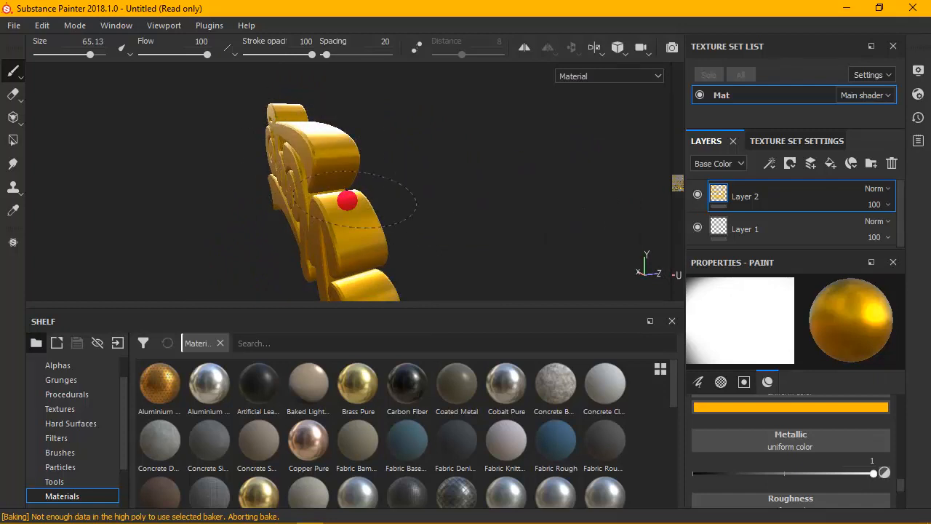
pyautogui.keyDown('alt'); pyautogui.moveTo(283, 207); pyautogui.dragTo(534, 158); pyautogui.keyUp('alt')
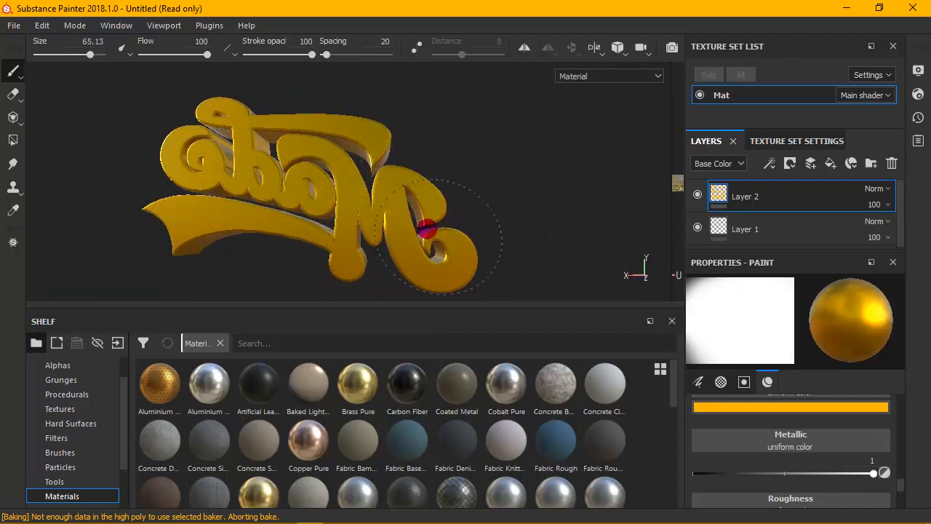
pyautogui.keyDown('alt'); pyautogui.moveTo(411, 211); pyautogui.dragTo(462, 208); pyautogui.keyUp('alt')
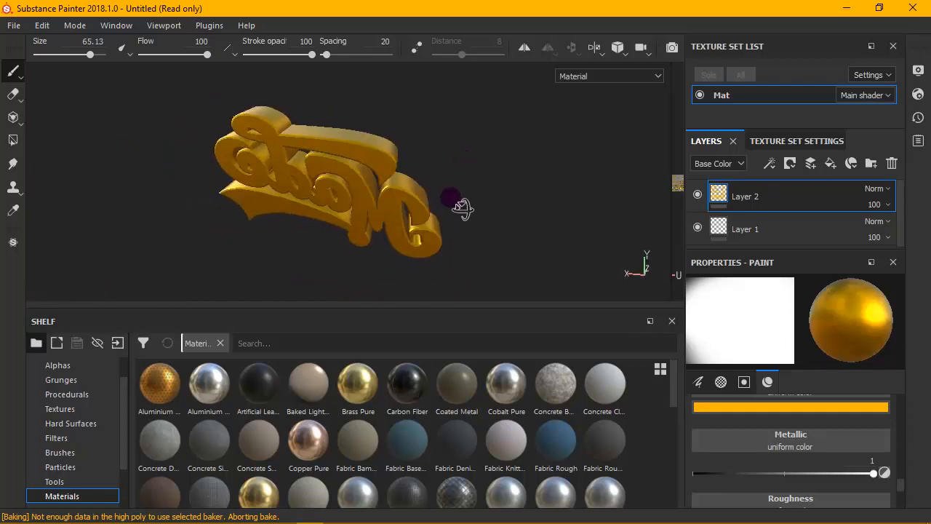
pyautogui.keyDown('alt'); pyautogui.moveTo(355, 163); pyautogui.dragTo(407, 441); pyautogui.keyUp('alt')
pyautogui.moveTo(458, 213)
pyautogui.keyDown('alt'); pyautogui.mouseDown()
pyautogui.moveTo(449, 281)
pyautogui.moveTo(447, 231)
pyautogui.moveTo(478, 239)
pyautogui.mouseUp(); pyautogui.keyUp('alt')
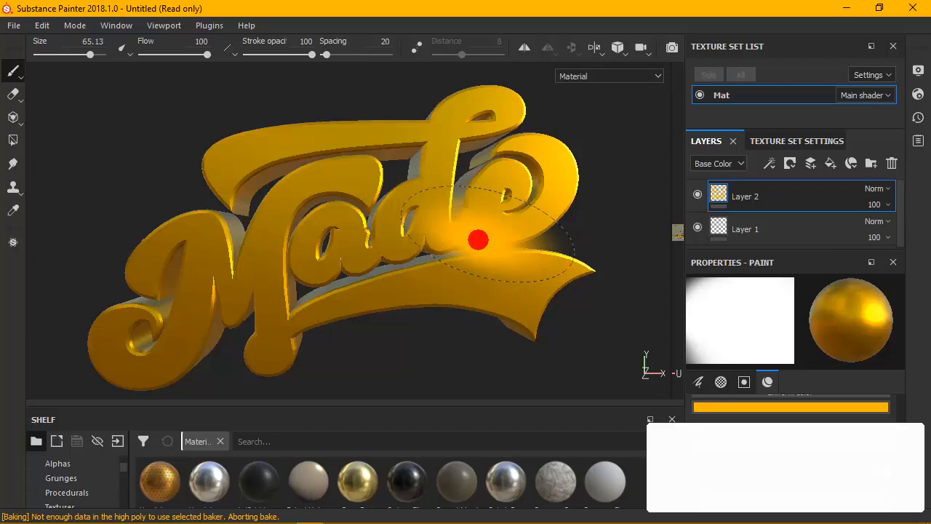
# - Reduce the brush size to 53 and undo the last paint stroke, with the environment lighting rotated to brighten the front
pyautogui.keyDown('ctrl'); pyautogui.moveTo(477, 239); pyautogui.dragTo(455, 231, button='right'); pyautogui.keyUp('ctrl')
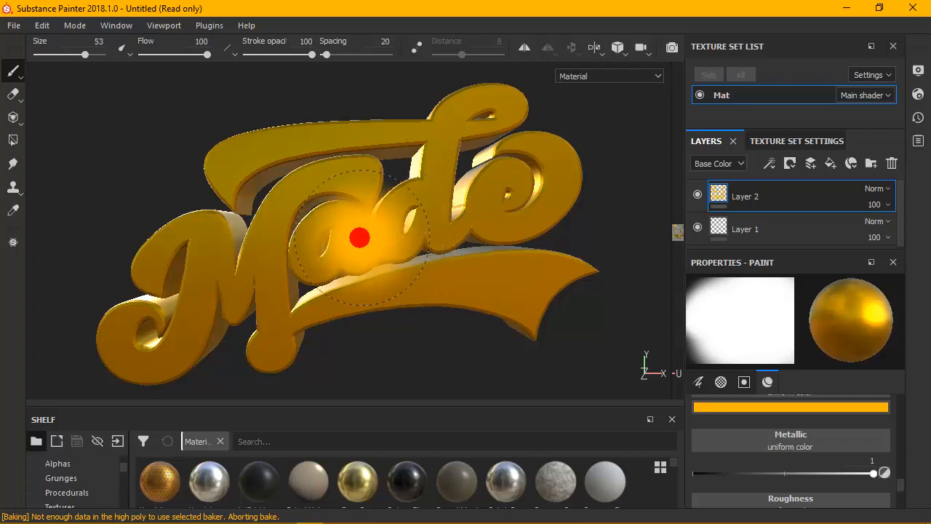
pyautogui.moveTo(332, 235)
pyautogui.keyDown('shift'); pyautogui.mouseDown(button='right')
pyautogui.moveTo(402, 247)
pyautogui.moveTo(483, 240)
pyautogui.moveTo(482, 226)
pyautogui.moveTo(427, 173)
pyautogui.moveTo(361, 211)
pyautogui.moveTo(303, 216)
pyautogui.moveTo(252, 241)
pyautogui.moveTo(233, 277)
pyautogui.moveTo(240, 307)
pyautogui.moveTo(339, 308)
pyautogui.moveTo(362, 260)
pyautogui.moveTo(307, 211)
pyautogui.moveTo(232, 221)
pyautogui.moveTo(205, 207)
pyautogui.moveTo(242, 172)
pyautogui.moveTo(261, 174)
pyautogui.moveTo(284, 155)
pyautogui.moveTo(397, 165)
pyautogui.moveTo(448, 299)
pyautogui.moveTo(525, 284)
pyautogui.moveTo(418, 231)
pyautogui.moveTo(393, 243)
pyautogui.mouseUp(button='right'); pyautogui.keyUp('shift')
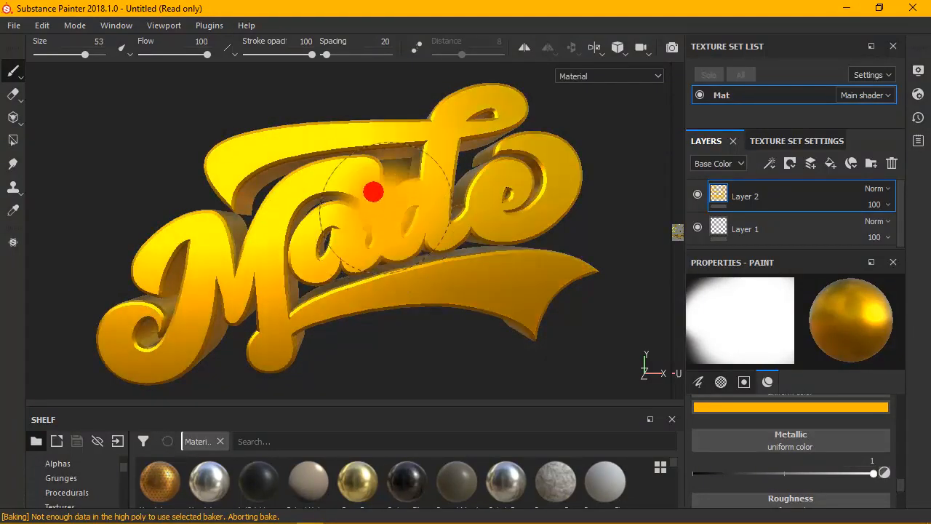
pyautogui.click(42, 26)
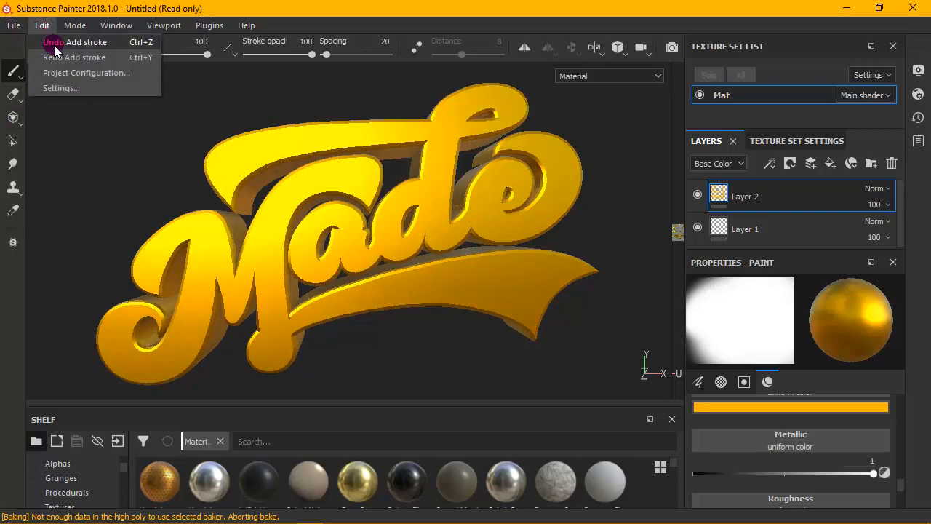
pyautogui.click(54, 50)
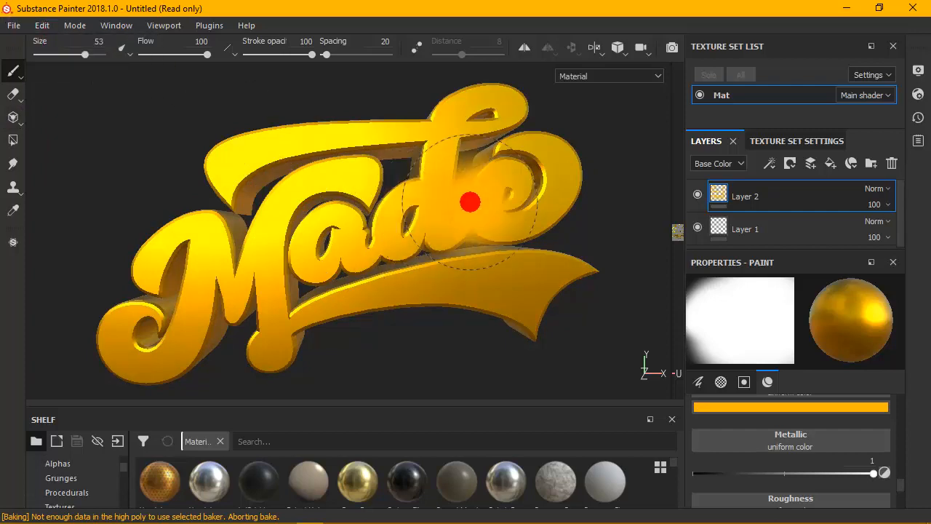
# - Rotate the environment lighting to examine the gold reflections on the lettering's front and side faces
pyautogui.keyDown('alt'); pyautogui.moveTo(436, 199); pyautogui.dragTo(415, 186); pyautogui.keyUp('alt')
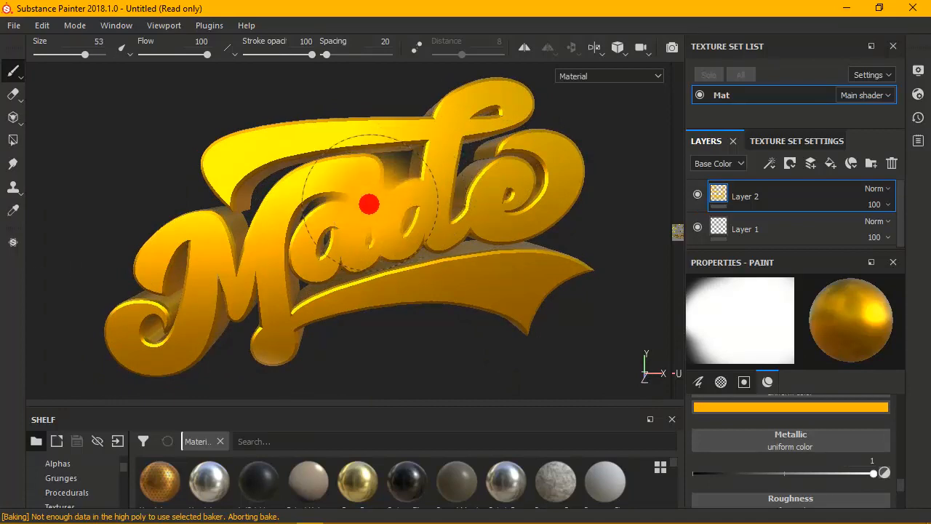
pyautogui.keyDown('shift'); pyautogui.moveTo(369, 205); pyautogui.dragTo(275, 204, button='right'); pyautogui.keyUp('shift')
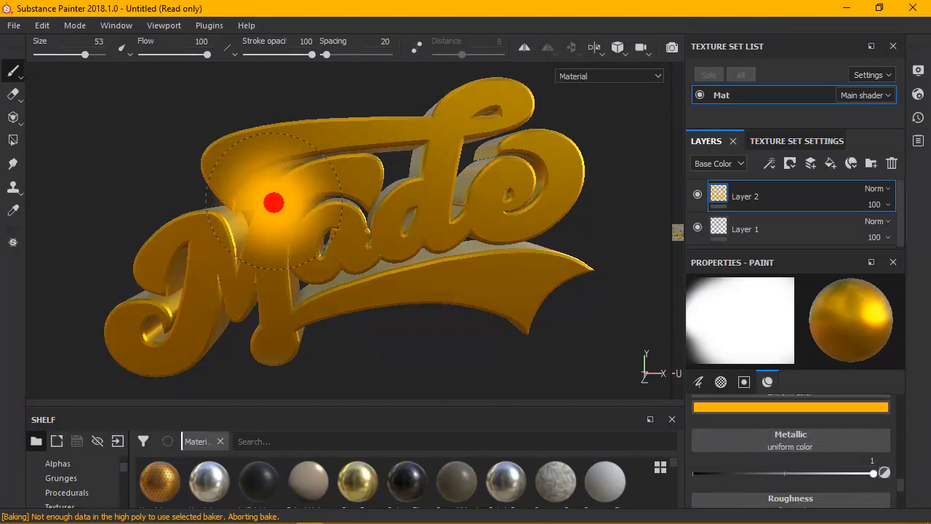
pyautogui.keyDown('shift'); pyautogui.moveTo(295, 205); pyautogui.dragTo(391, 238, button='right'); pyautogui.keyUp('shift')
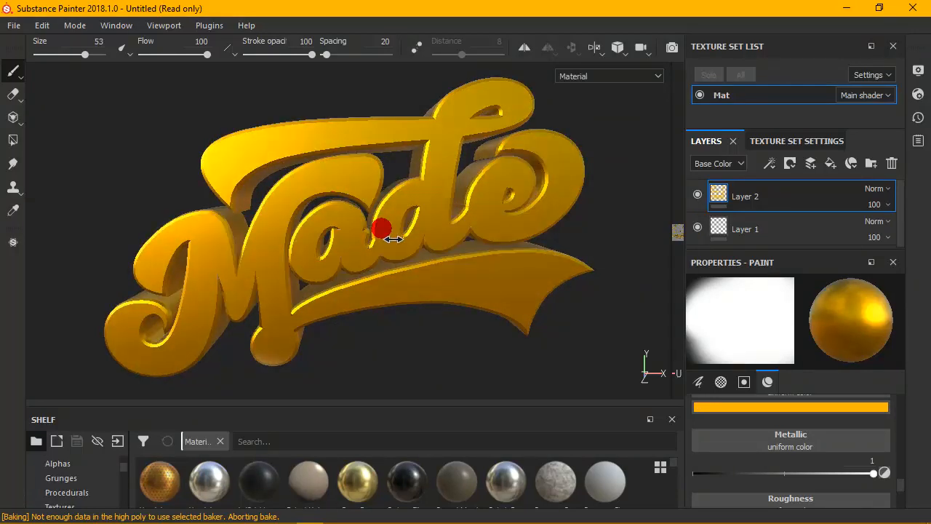
pyautogui.moveTo(434, 203)
pyautogui.keyDown('alt'); pyautogui.mouseDown()
pyautogui.moveTo(503, 156)
pyautogui.moveTo(470, 162)
pyautogui.mouseUp(); pyautogui.keyUp('alt')
pyautogui.moveTo(322, 245)
pyautogui.mouseDown()
pyautogui.moveTo(308, 240)
pyautogui.moveTo(347, 189)
pyautogui.moveTo(281, 303)
pyautogui.moveTo(270, 281)
pyautogui.moveTo(390, 204)
pyautogui.moveTo(350, 234)
pyautogui.moveTo(441, 205)
pyautogui.mouseUp()
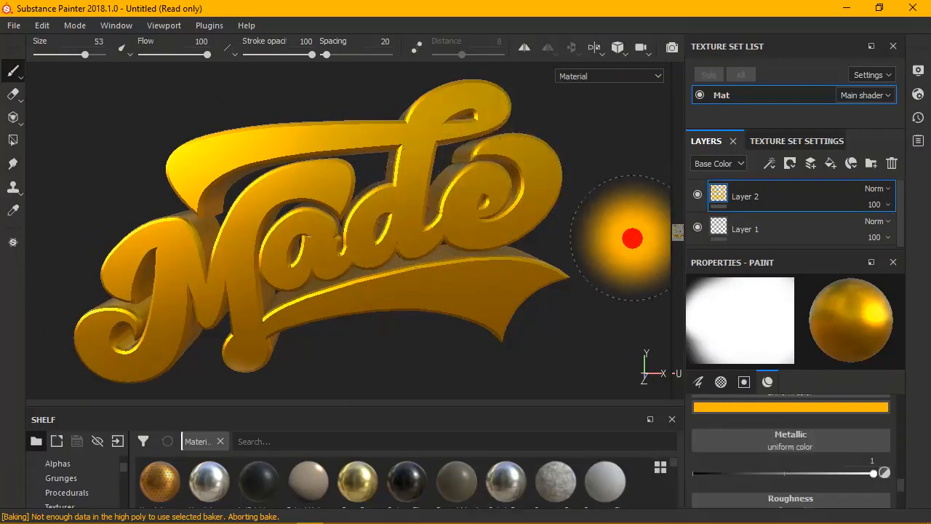
# - Set the brush size to 25.08 and add a new paint layer above Layer 2
pyautogui.moveTo(85, 55); pyautogui.dragTo(69, 55)
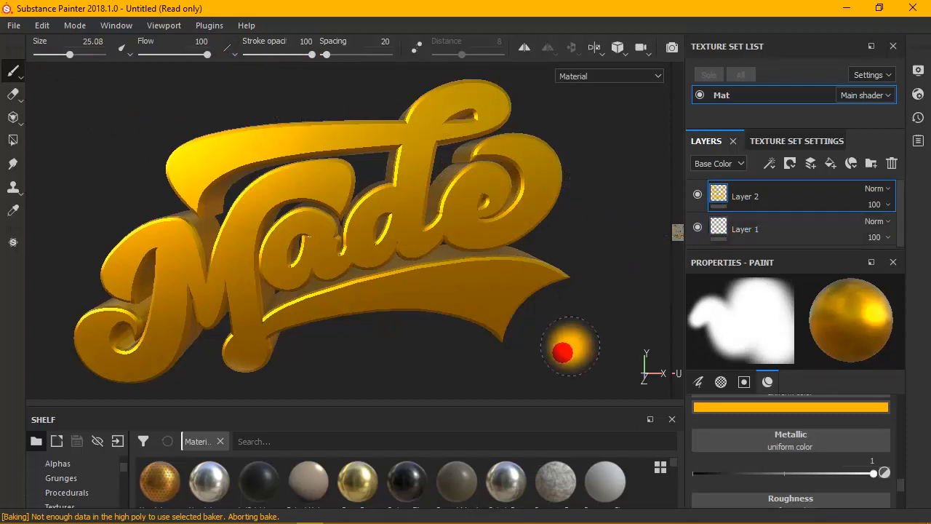
pyautogui.moveTo(526, 415); pyautogui.dragTo(528, 305)
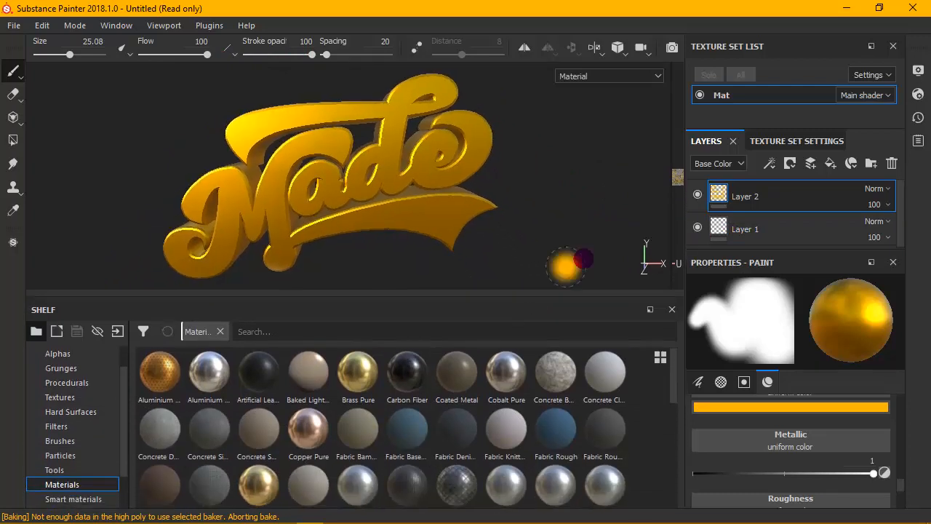
pyautogui.click(809, 168)
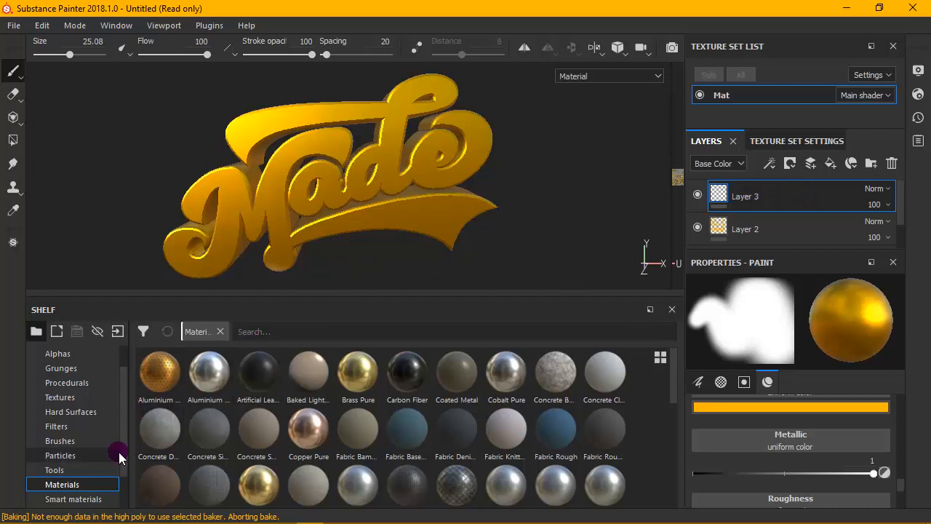
# - Browse the shelf's brush presets and choose the Artistic Hairy Paint brush
pyautogui.scroll(-2, 126, 460)
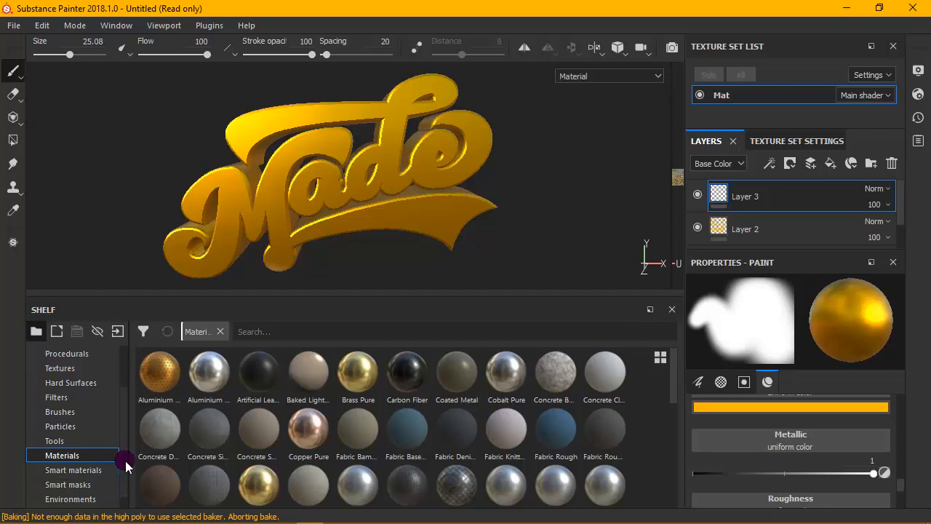
pyautogui.click(73, 413)
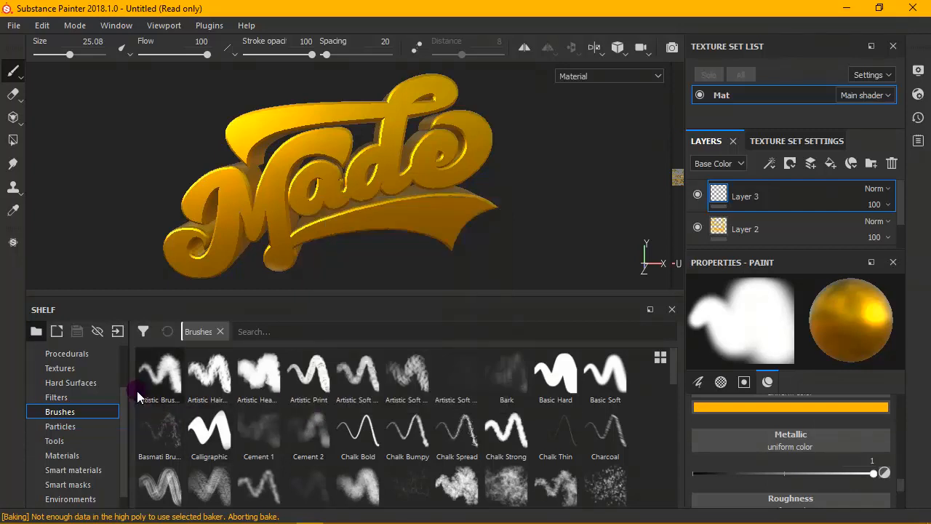
pyautogui.moveTo(146, 383)
pyautogui.moveTo(193, 387)
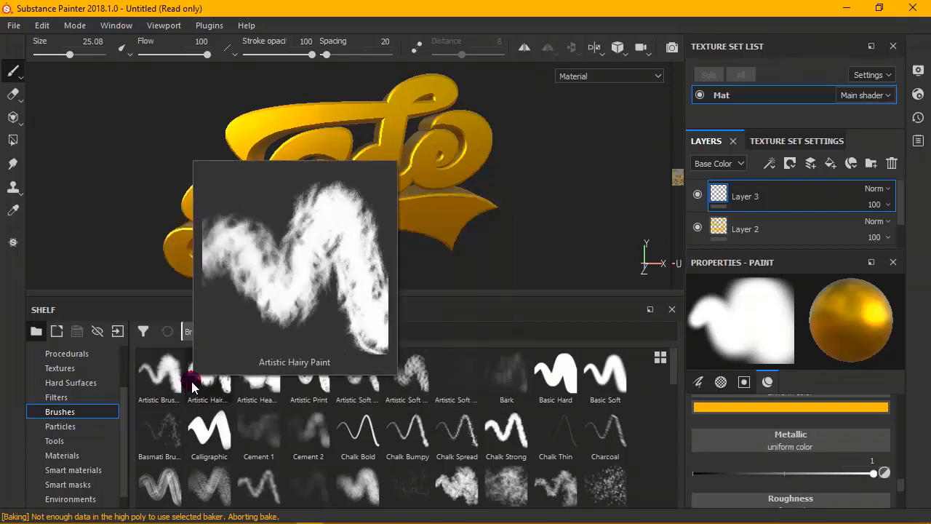
pyautogui.click(193, 387)
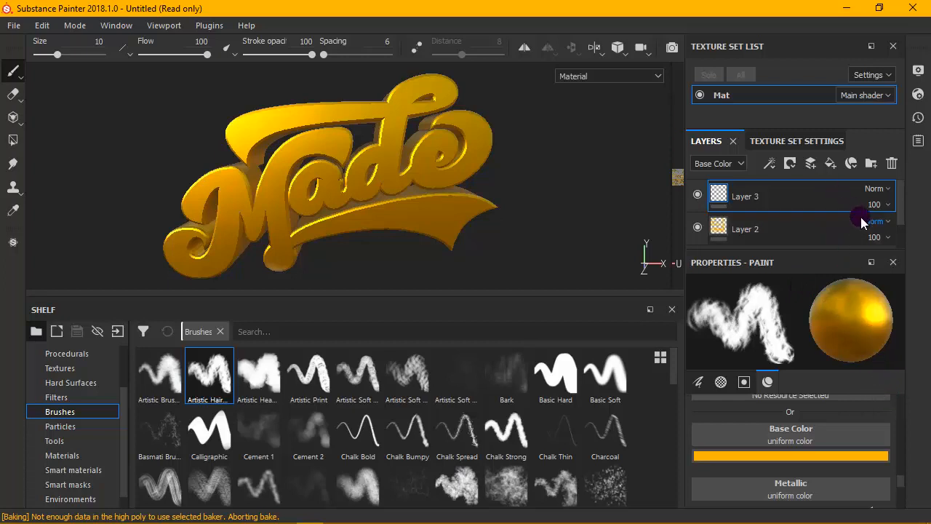
# - Change the brush's base color from gold to a dark grey
pyautogui.click(804, 456)
pyautogui.moveTo(735, 320)
pyautogui.mouseDown()
pyautogui.moveTo(722, 313)
pyautogui.moveTo(723, 366)
pyautogui.mouseUp()
pyautogui.click(918, 232)
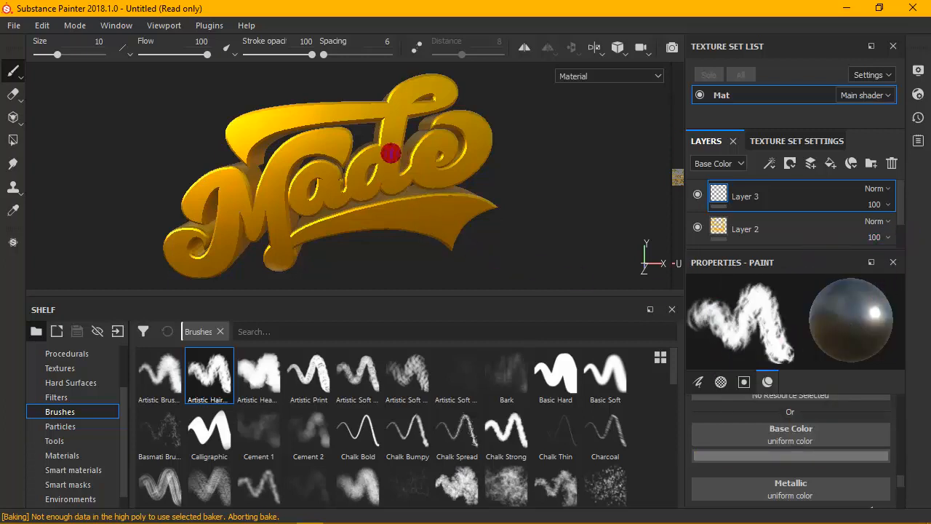
# - Try a short dark grey Artistic Hairy Paint stroke on the swash's upper edge, and undo it
pyautogui.keyDown('alt'); pyautogui.moveTo(361, 175); pyautogui.dragTo(492, 206, button='right'); pyautogui.keyUp('alt')
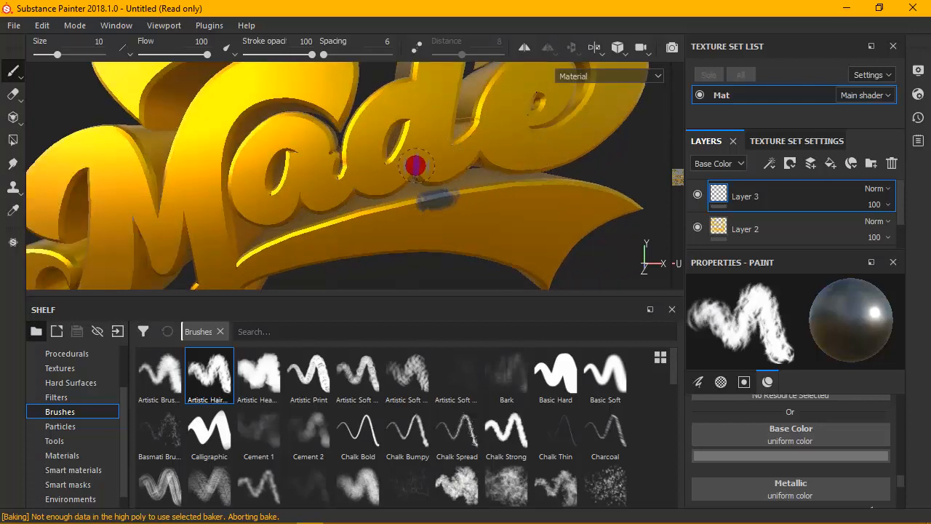
pyautogui.click(42, 26)
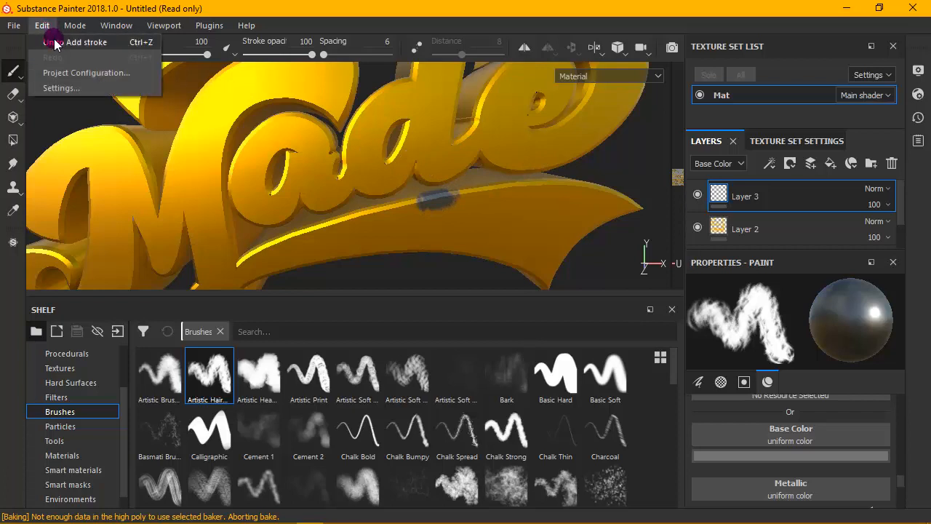
pyautogui.click(58, 43)
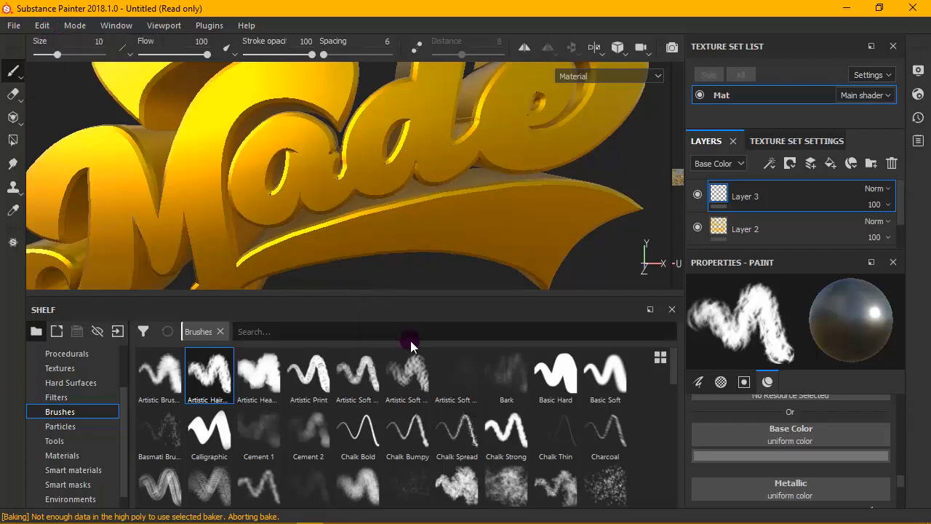
# - Switch to the Bark brush preset and raise its flow to 88
pyautogui.moveTo(411, 362)
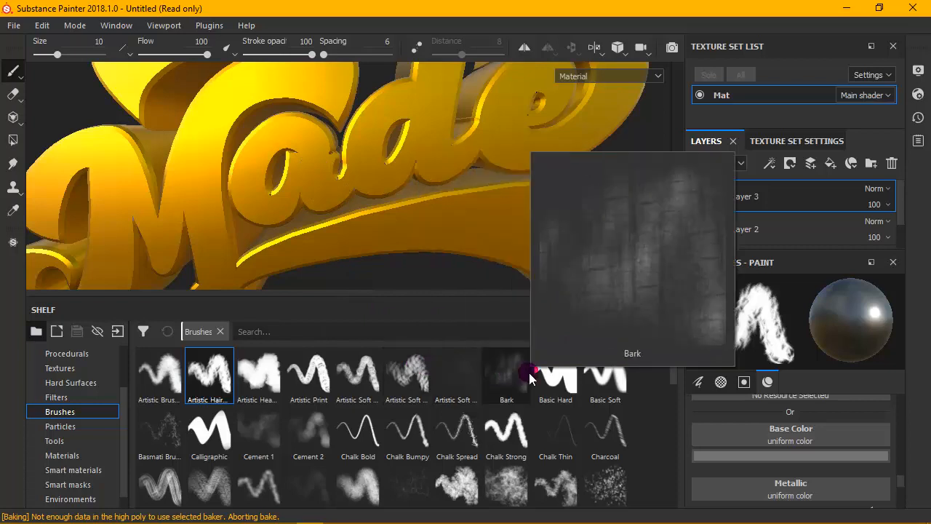
pyautogui.click(522, 378)
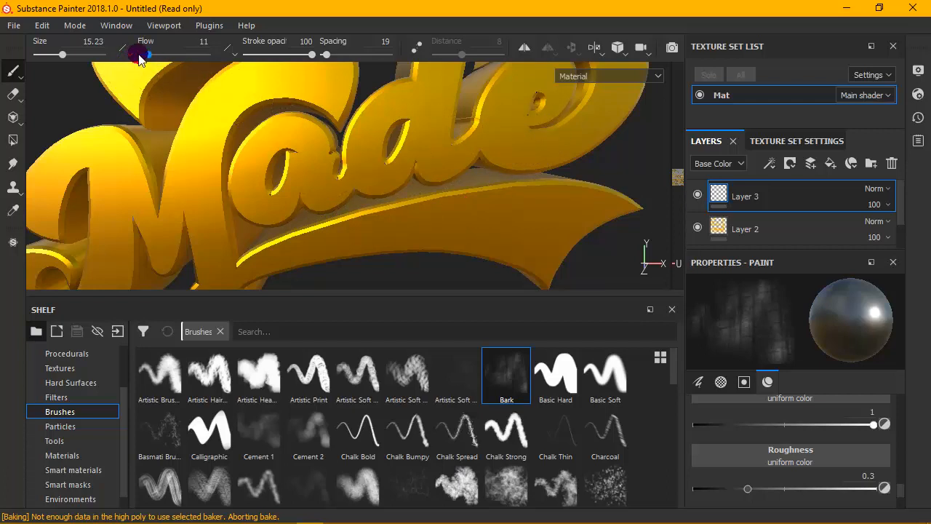
pyautogui.moveTo(144, 59); pyautogui.dragTo(197, 59)
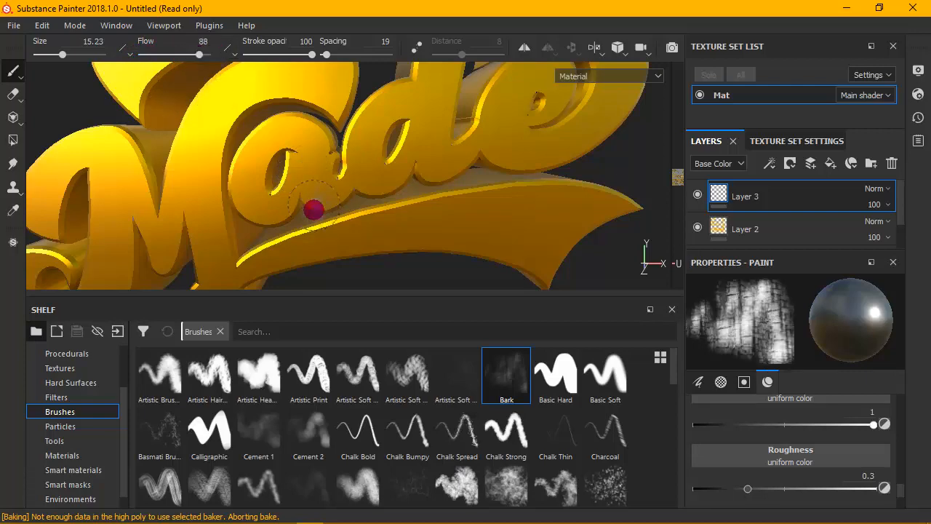
# - Try painting dark grey Bark marks along the swash's upper edge, and undo the stroke
pyautogui.moveTo(349, 218); pyautogui.dragTo(495, 190)
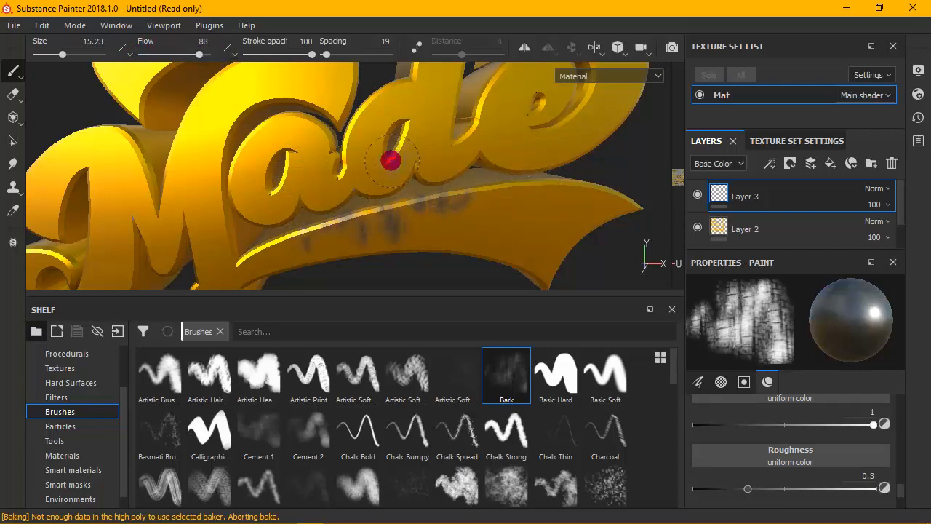
pyautogui.scroll(-6, 391, 160)
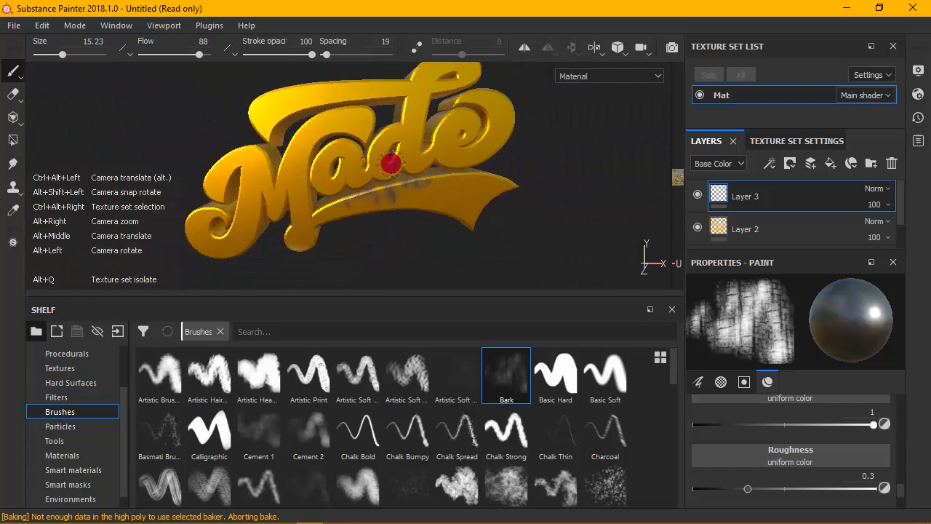
pyautogui.scroll(8, 391, 163)
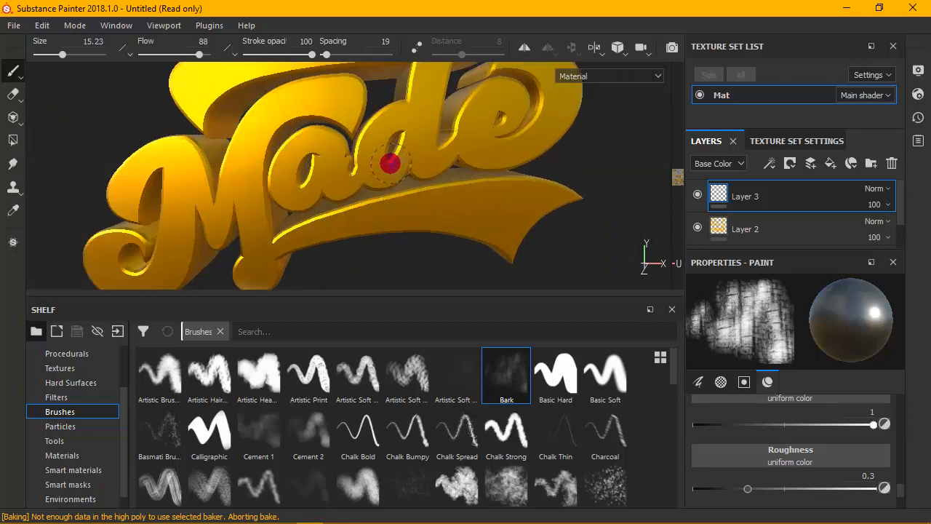
# - Lower the Bark brush's flow to 54 and shrink the shelf so the viewport has more room
pyautogui.moveTo(199, 56); pyautogui.dragTo(177, 56)
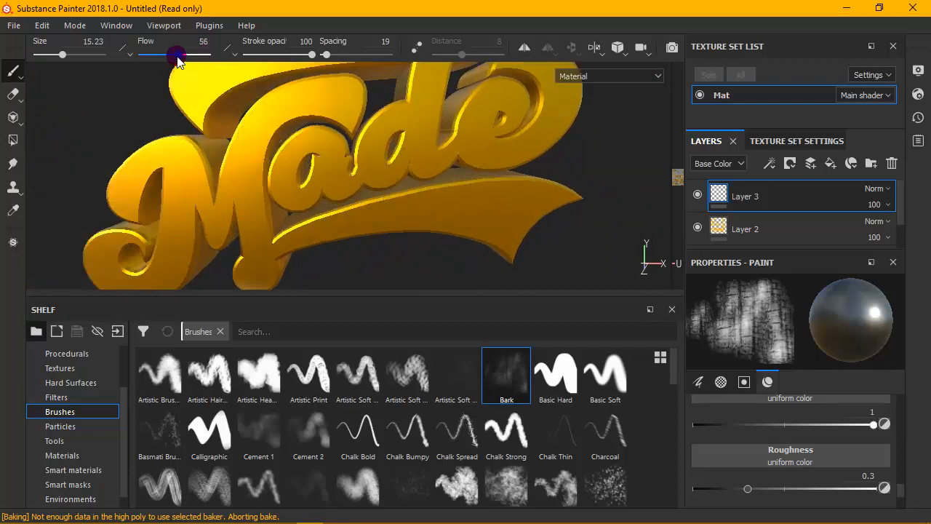
pyautogui.scroll(-2, 225, 167)
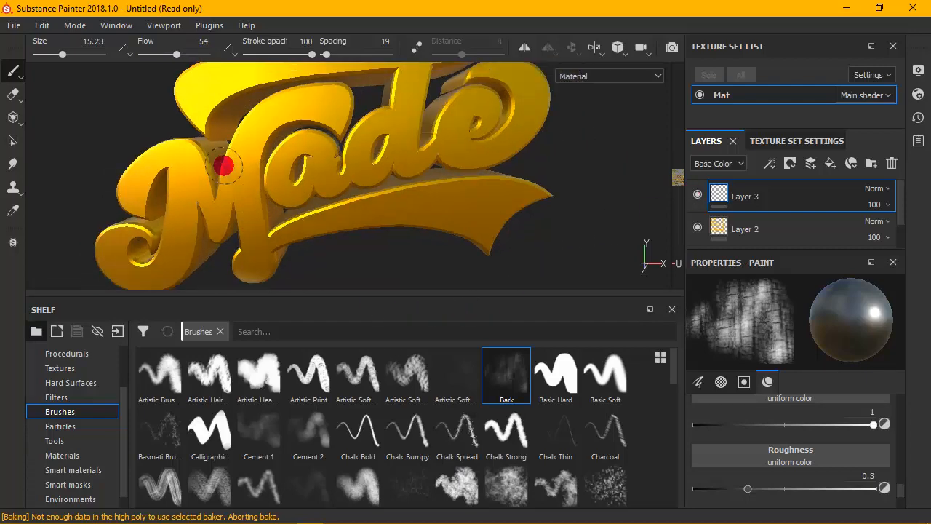
pyautogui.keyDown('alt'); pyautogui.scroll(4, 233, 160); pyautogui.keyUp('alt')
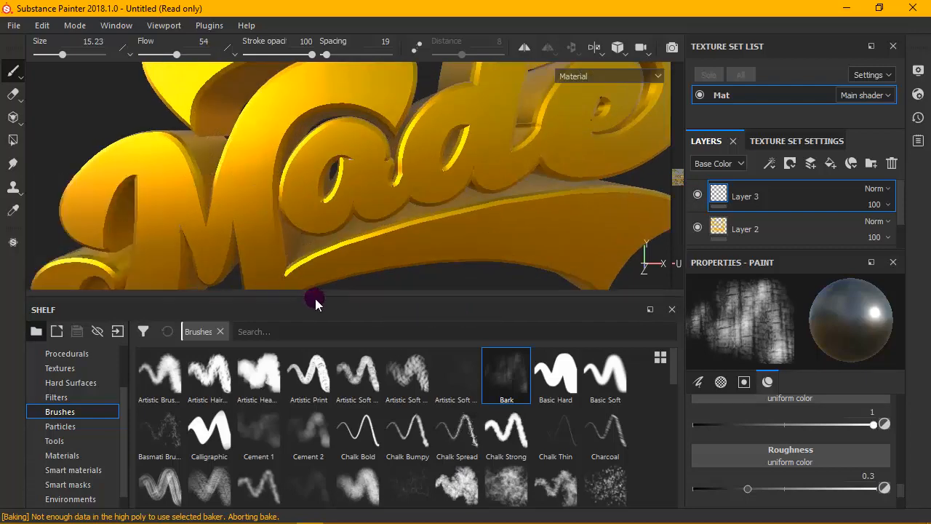
pyautogui.moveTo(500, 394)
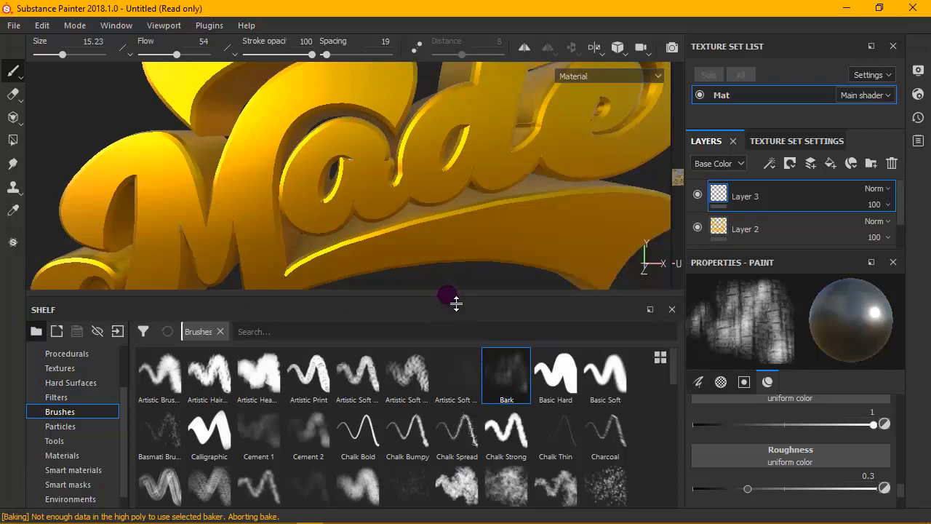
pyautogui.moveTo(458, 304); pyautogui.dragTo(471, 446)
# - Reduce the brush size to 5.26 and paint dark grey Bark wear along the upper edge of the M's first arch
pyautogui.keyDown('alt'); pyautogui.scroll(3, 368, 279); pyautogui.keyUp('alt')
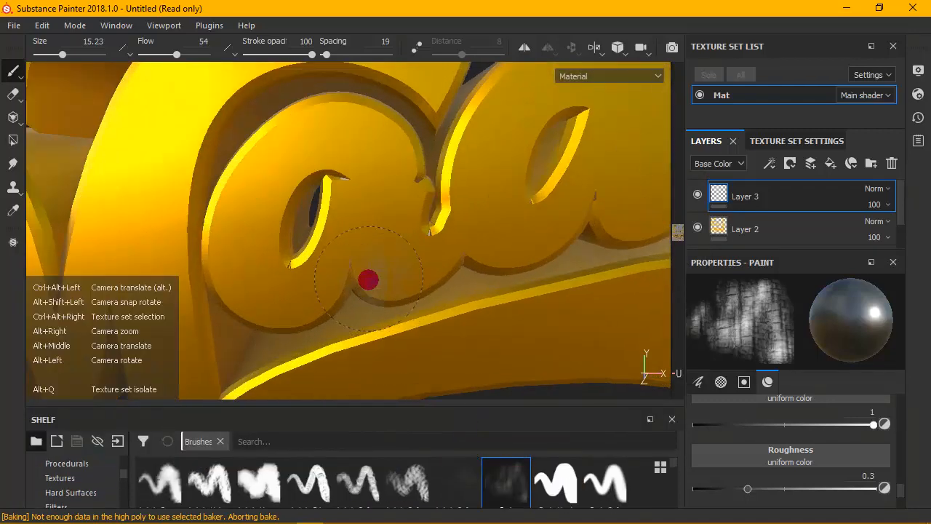
pyautogui.keyDown('alt'); pyautogui.scroll(-3, 368, 278); pyautogui.keyUp('alt')
pyautogui.keyDown('alt'); pyautogui.scroll(-5, 343, 332); pyautogui.keyUp('alt')
pyautogui.keyDown('alt'); pyautogui.scroll(5, 231, 235); pyautogui.keyUp('alt')
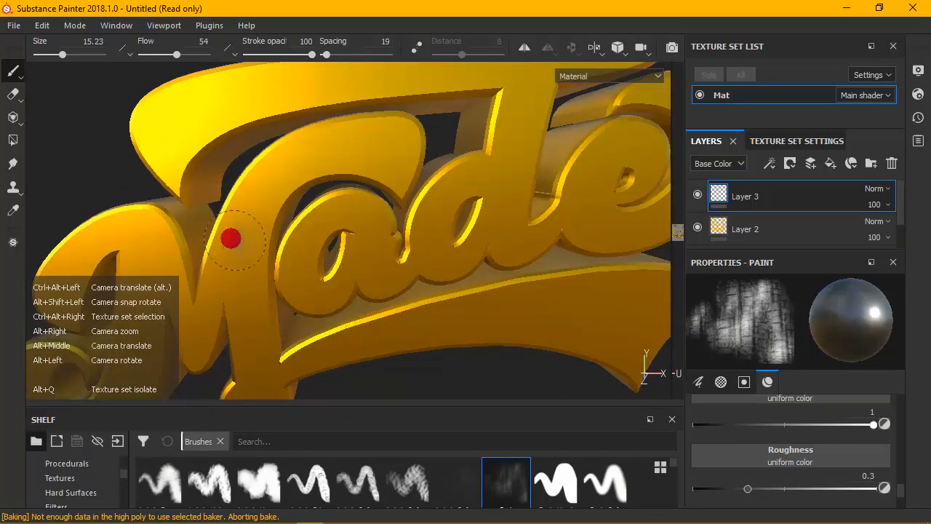
pyautogui.moveTo(231, 235)
pyautogui.keyDown('alt'); pyautogui.mouseDown()
pyautogui.moveTo(212, 201)
pyautogui.moveTo(208, 246)
pyautogui.mouseUp(); pyautogui.keyUp('alt')
pyautogui.keyDown('alt'); pyautogui.scroll(-2, 208, 248); pyautogui.keyUp('alt')
pyautogui.keyDown('alt'); pyautogui.scroll(3, 215, 249); pyautogui.keyUp('alt')
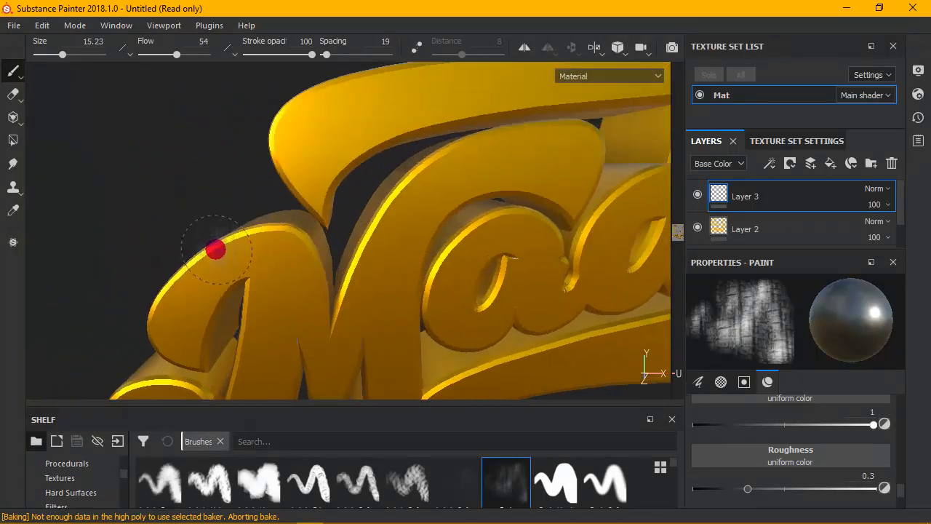
pyautogui.keyDown('alt'); pyautogui.scroll(-2, 241, 238); pyautogui.keyUp('alt')
pyautogui.keyDown('alt'); pyautogui.scroll(5, 235, 241); pyautogui.keyUp('alt')
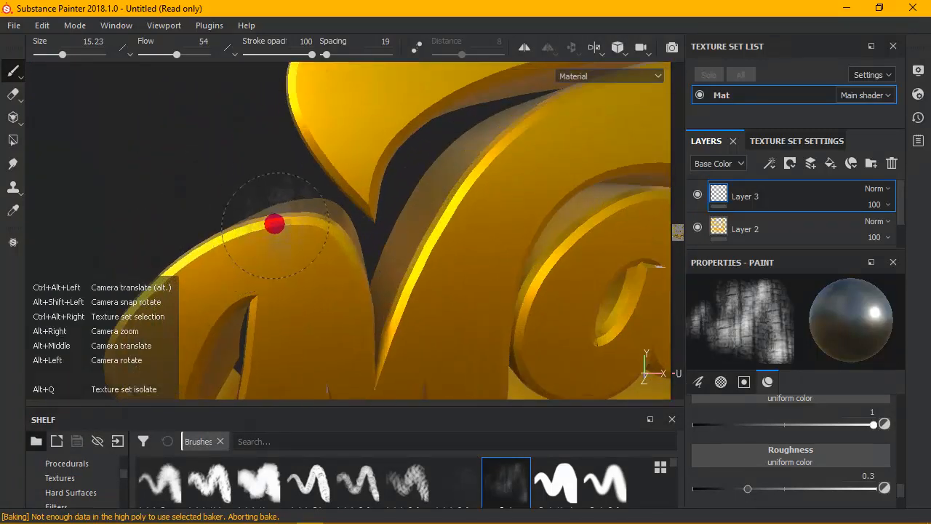
pyautogui.moveTo(59, 57); pyautogui.dragTo(52, 55)
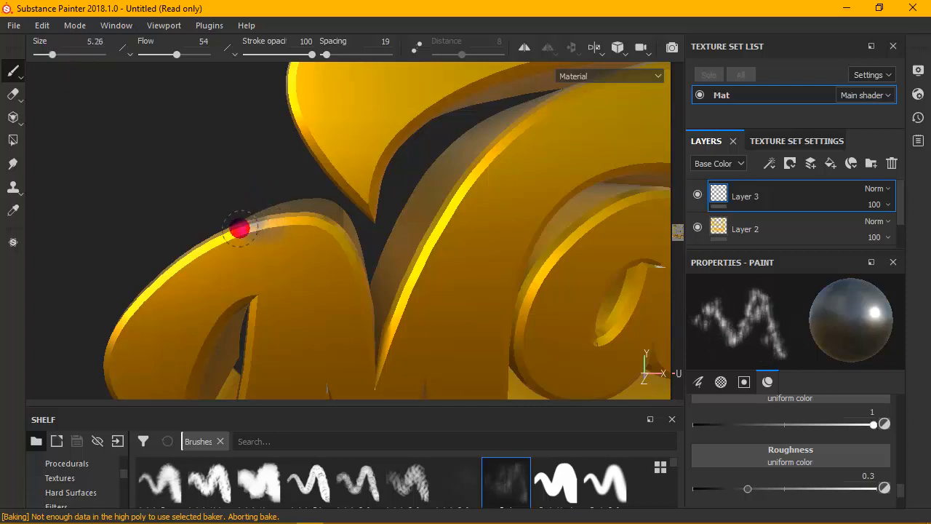
pyautogui.moveTo(240, 228)
pyautogui.mouseDown()
pyautogui.moveTo(308, 216)
pyautogui.moveTo(293, 214)
pyautogui.moveTo(335, 230)
pyautogui.moveTo(211, 245)
pyautogui.moveTo(145, 272)
pyautogui.moveTo(162, 274)
pyautogui.moveTo(210, 249)
pyautogui.mouseUp()
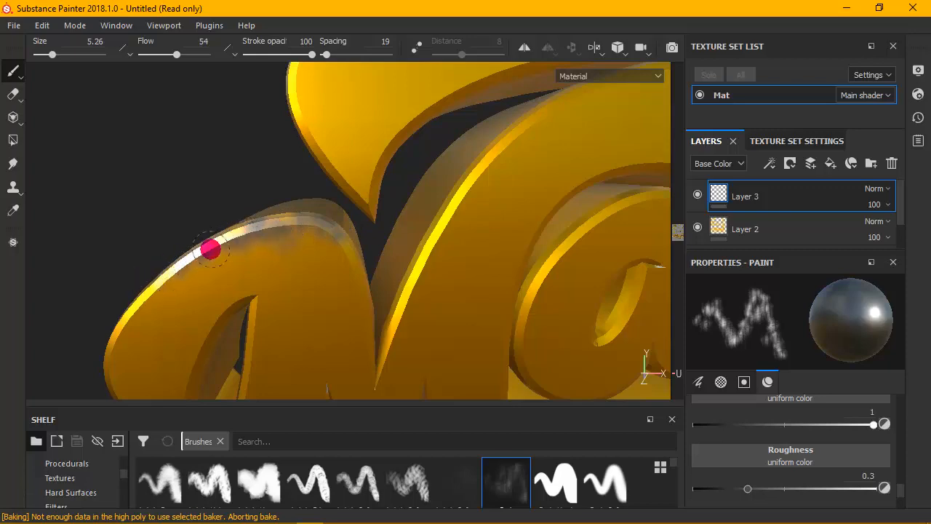
# - Paint dark grey Bark wear around the inner and outer edges of the curl at the M's lower end
pyautogui.scroll(1, 299, 226)
pyautogui.keyDown('alt'); pyautogui.scroll(-4, 301, 227); pyautogui.keyUp('alt')
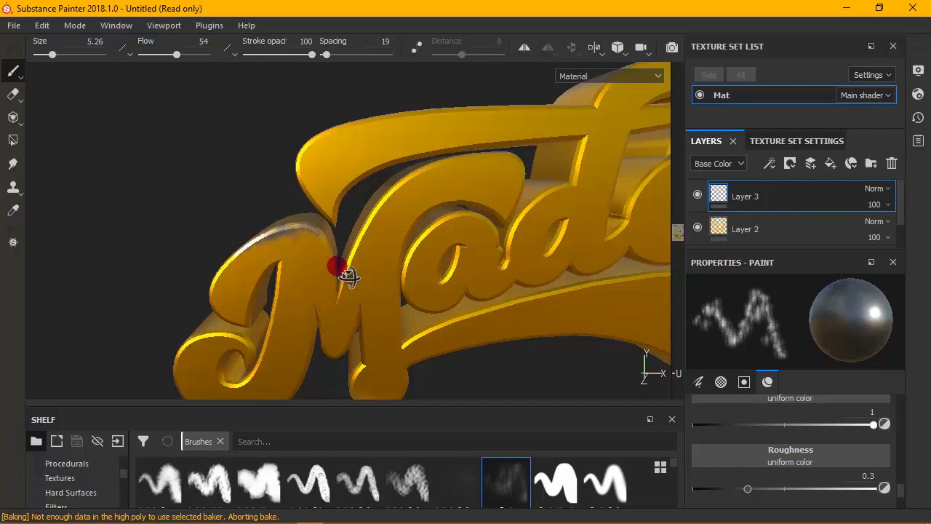
pyautogui.moveTo(336, 266)
pyautogui.keyDown('alt'); pyautogui.mouseDown()
pyautogui.moveTo(327, 223)
pyautogui.moveTo(329, 254)
pyautogui.mouseUp(); pyautogui.keyUp('alt')
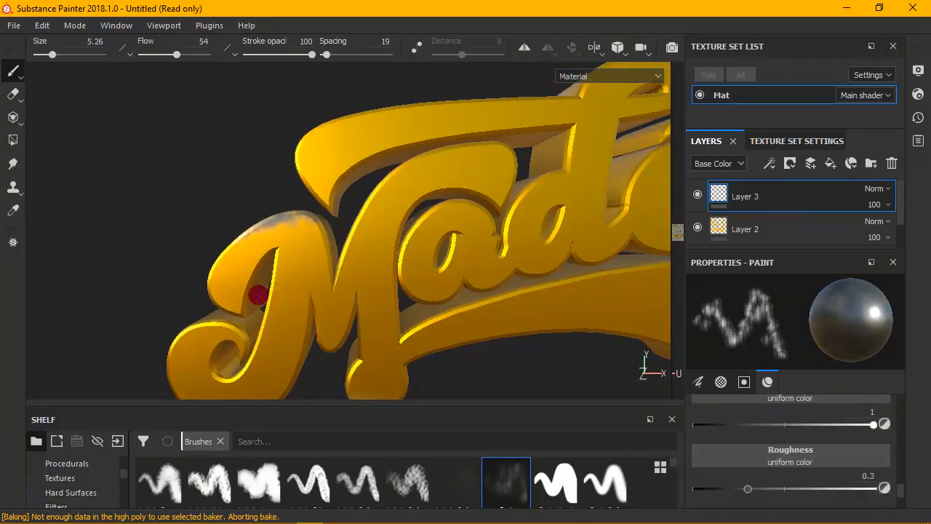
pyautogui.scroll(-1, 248, 224)
pyautogui.scroll(-1, 241, 315)
pyautogui.scroll(2, 247, 320)
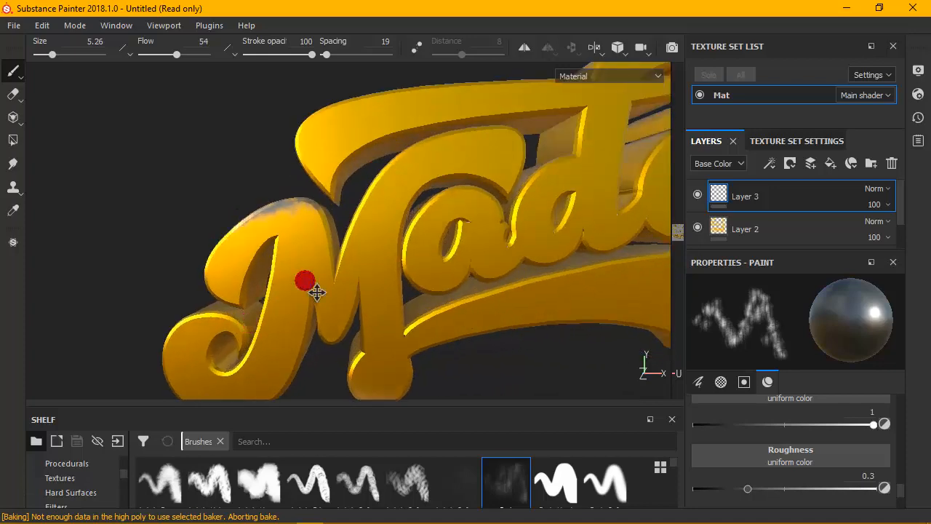
pyautogui.keyDown('alt'); pyautogui.moveTo(315, 291); pyautogui.dragTo(302, 198, button='middle'); pyautogui.keyUp('alt')
pyautogui.scroll(5, 302, 198)
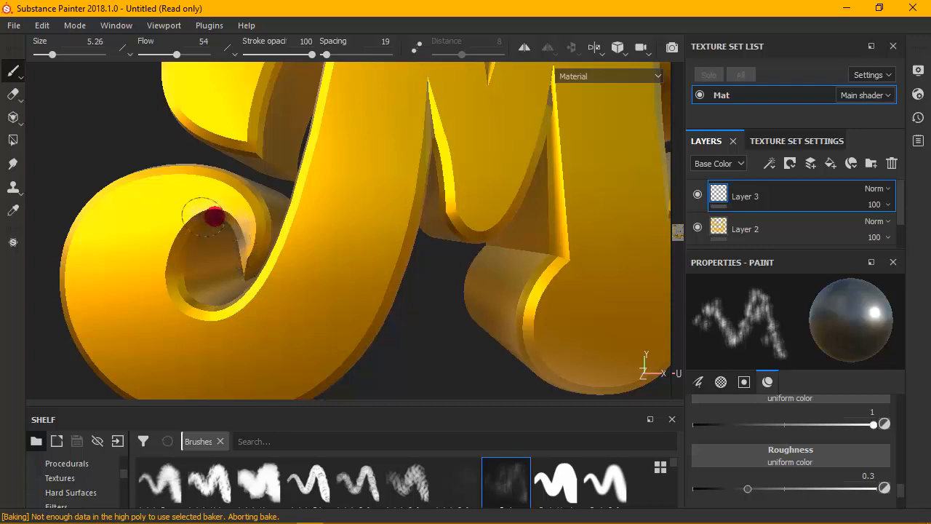
pyautogui.moveTo(213, 216)
pyautogui.mouseDown()
pyautogui.moveTo(173, 243)
pyautogui.moveTo(166, 272)
pyautogui.moveTo(216, 323)
pyautogui.moveTo(170, 272)
pyautogui.moveTo(197, 313)
pyautogui.moveTo(254, 302)
pyautogui.moveTo(228, 314)
pyautogui.moveTo(160, 301)
pyautogui.mouseUp()
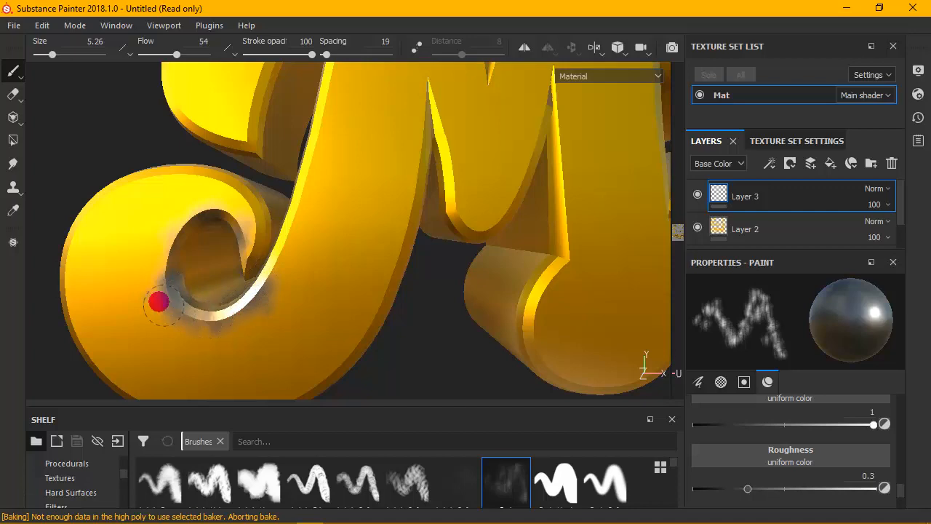
pyautogui.moveTo(83, 218)
pyautogui.mouseDown()
pyautogui.moveTo(53, 266)
pyautogui.moveTo(67, 221)
pyautogui.moveTo(46, 228)
pyautogui.moveTo(83, 208)
pyautogui.moveTo(59, 298)
pyautogui.mouseUp()
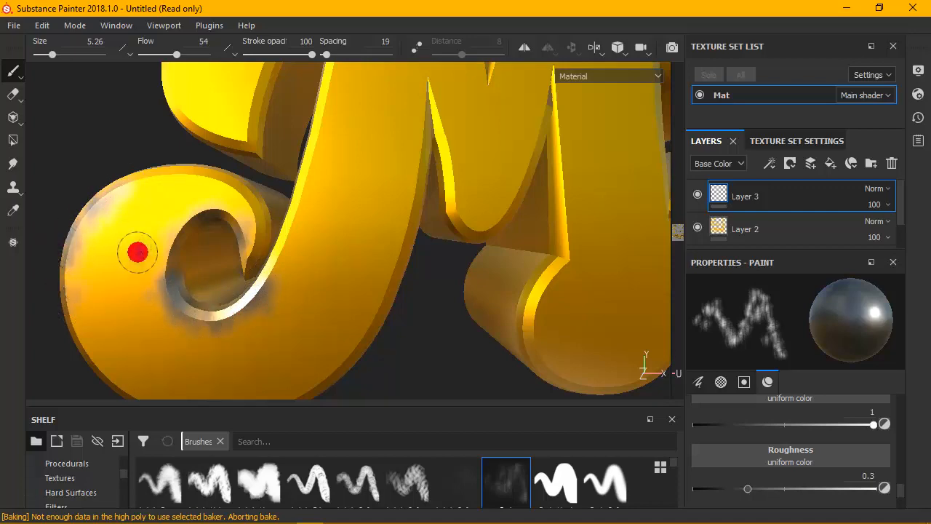
# - Paint dark grey wear on the outer edge of the a, the swash's lower edge and the M's round foot
pyautogui.keyDown('alt'); pyautogui.moveTo(138, 252); pyautogui.dragTo(174, 258, button='right'); pyautogui.keyUp('alt')
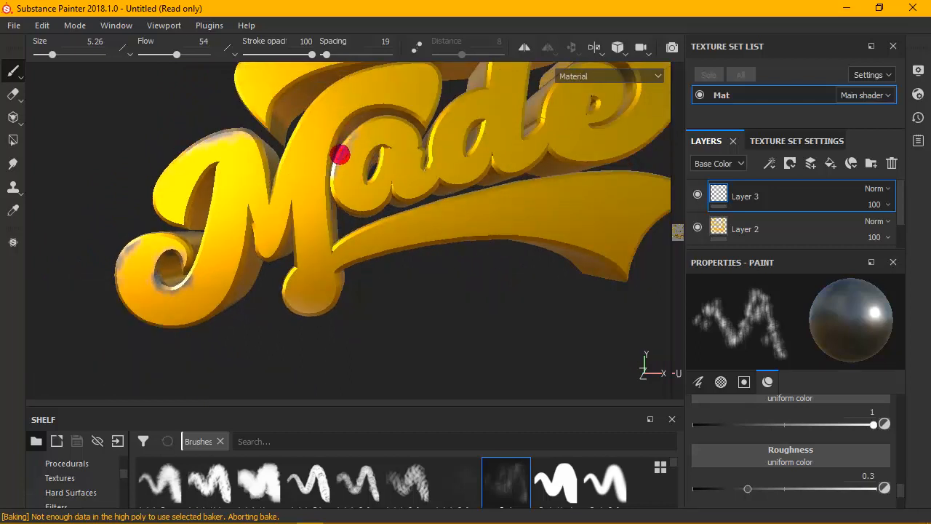
pyautogui.moveTo(339, 154)
pyautogui.mouseDown()
pyautogui.moveTo(335, 200)
pyautogui.moveTo(439, 148)
pyautogui.moveTo(421, 156)
pyautogui.mouseUp()
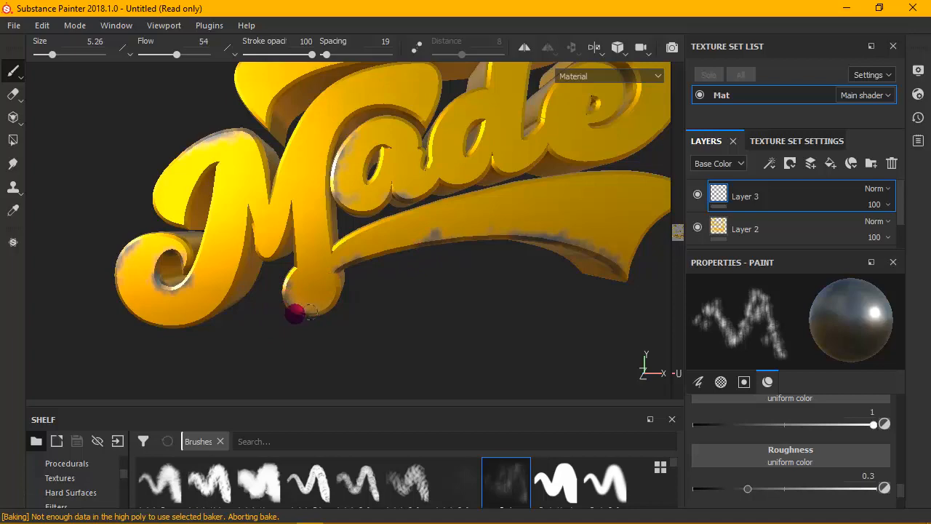
# - Paint dark grey wear along the d's stem edge, its bowl and the rim of its inner opening
pyautogui.moveTo(453, 187)
pyautogui.keyDown('alt'); pyautogui.mouseDown()
pyautogui.moveTo(381, 272)
pyautogui.moveTo(365, 268)
pyautogui.mouseUp(); pyautogui.keyUp('alt')
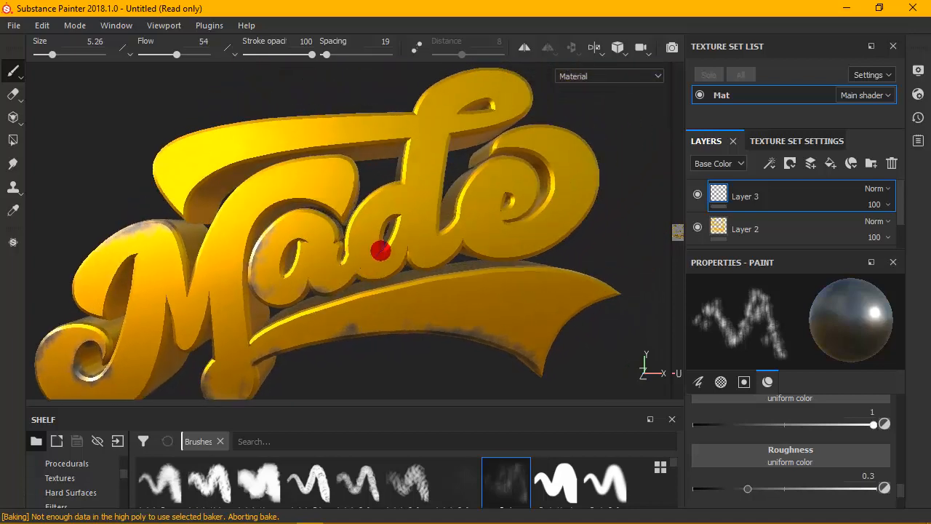
pyautogui.scroll(-2, 381, 247)
pyautogui.keyDown('alt'); pyautogui.scroll(-2, 282, 197); pyautogui.keyUp('alt')
pyautogui.keyDown('alt'); pyautogui.scroll(1, 283, 197); pyautogui.keyUp('alt')
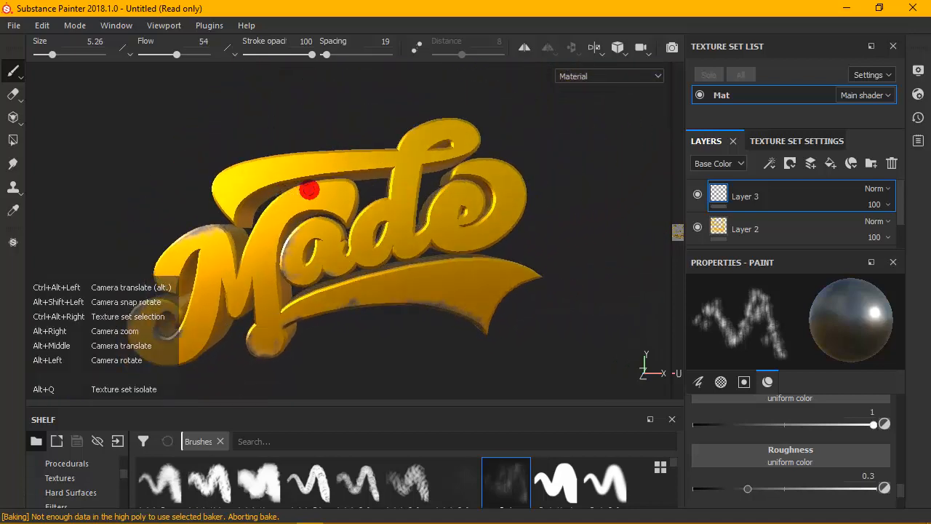
pyautogui.keyDown('alt'); pyautogui.scroll(3, 310, 189); pyautogui.keyUp('alt')
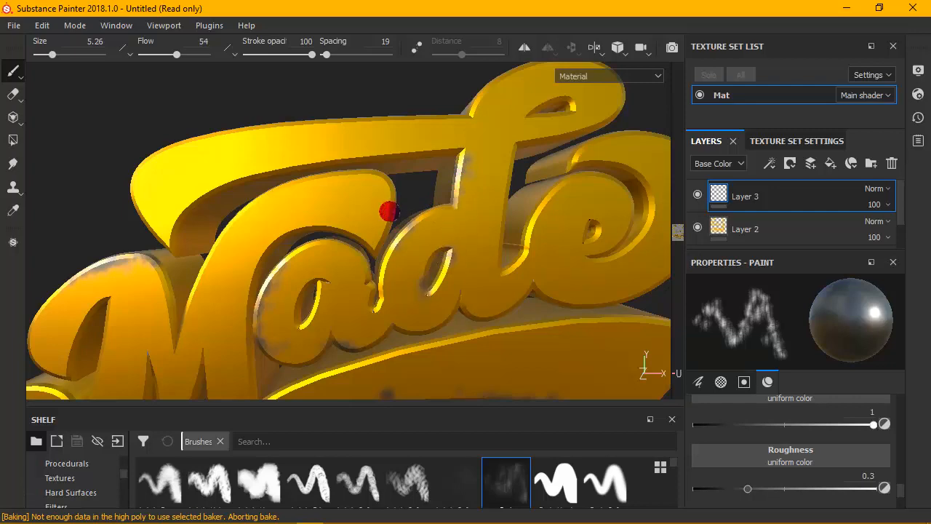
# - Paint dark grey wear along the e's inner curl and across the foot of the d
pyautogui.keyDown('alt'); pyautogui.scroll(2, 386, 212); pyautogui.keyUp('alt')
pyautogui.keyDown('alt'); pyautogui.scroll(-4, 386, 212); pyautogui.keyUp('alt')
pyautogui.keyDown('alt'); pyautogui.moveTo(408, 212); pyautogui.dragTo(339, 152, button='middle'); pyautogui.keyUp('alt')
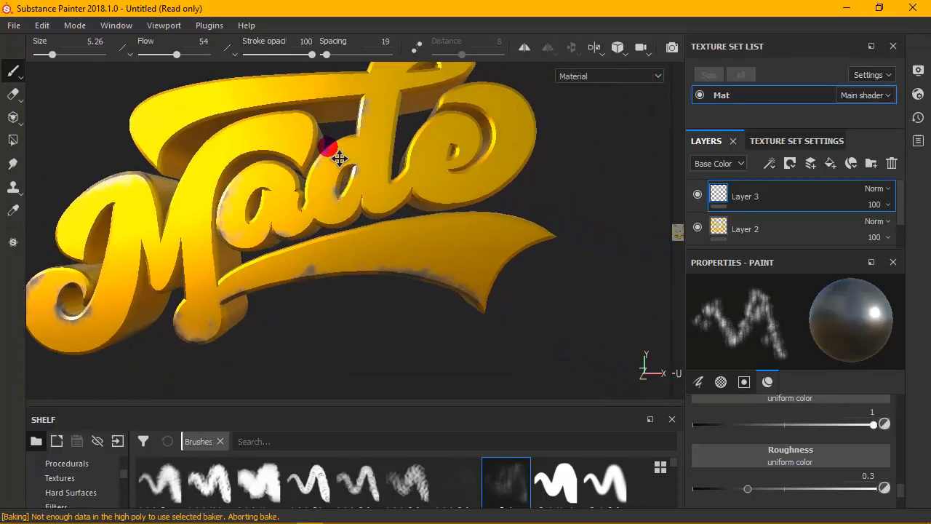
pyautogui.scroll(-3, 432, 175)
pyautogui.scroll(3, 438, 172)
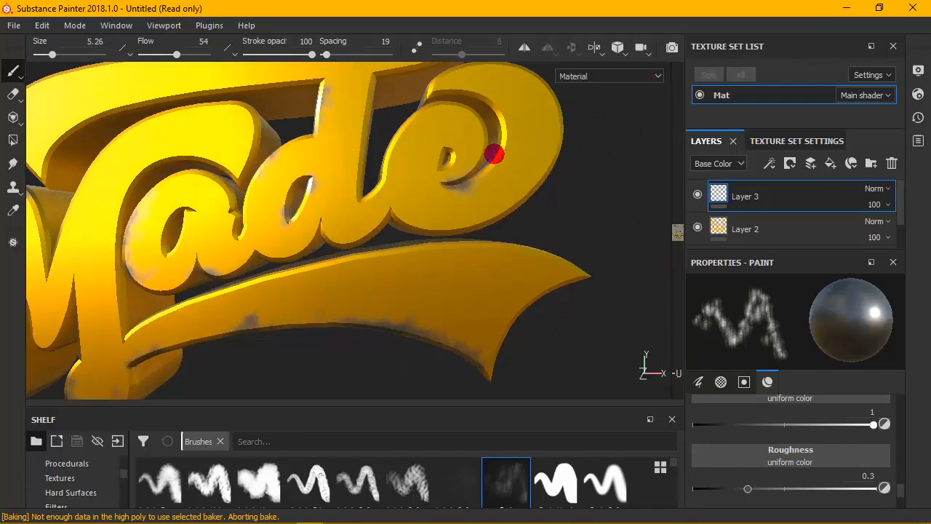
pyautogui.moveTo(319, 203); pyautogui.dragTo(361, 221)
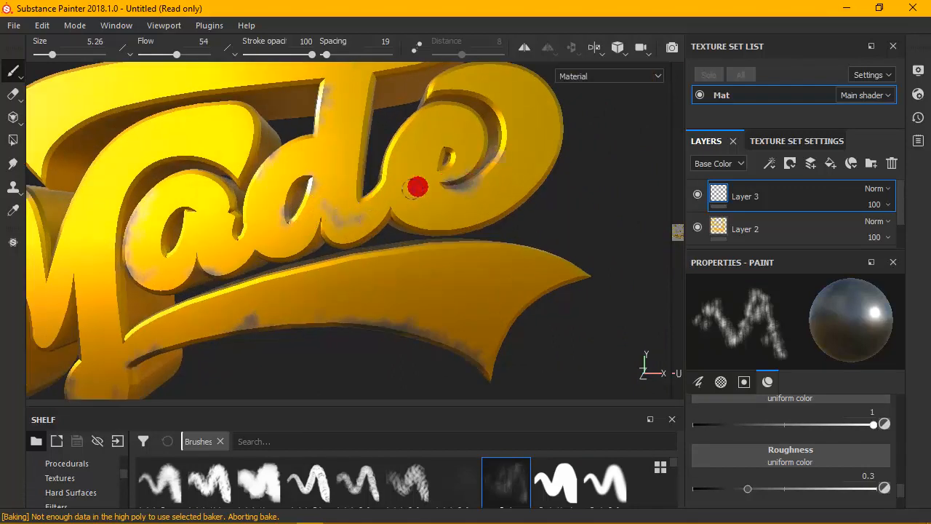
# - Paint dark grey wear along the upper edge of the long top bar and around the d's top loop
pyautogui.scroll(1, 387, 171)
pyautogui.scroll(-3, 387, 171)
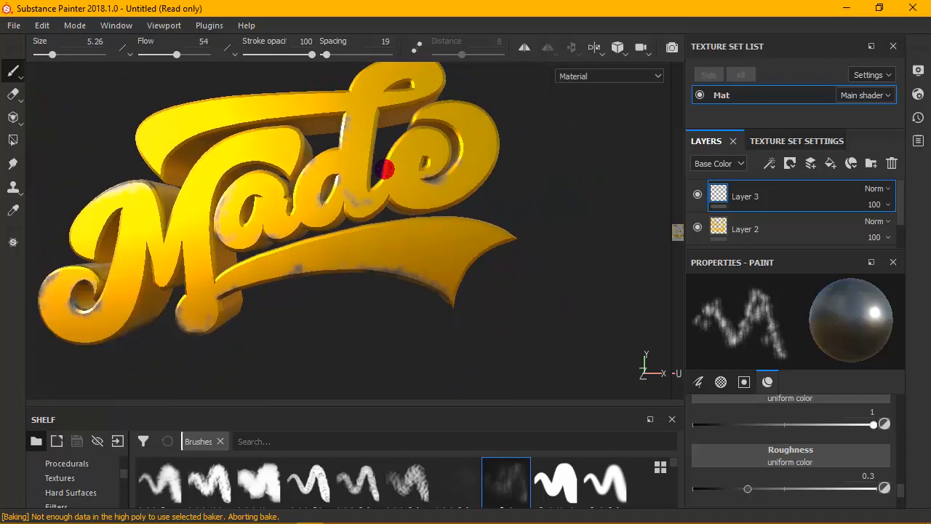
pyautogui.moveTo(358, 192)
pyautogui.keyDown('alt'); pyautogui.mouseDown()
pyautogui.moveTo(337, 211)
pyautogui.moveTo(364, 156)
pyautogui.moveTo(338, 121)
pyautogui.mouseUp(); pyautogui.keyUp('alt')
pyautogui.moveTo(261, 134)
pyautogui.keyDown('alt'); pyautogui.mouseDown()
pyautogui.moveTo(170, 114)
pyautogui.moveTo(248, 139)
pyautogui.mouseUp(); pyautogui.keyUp('alt')
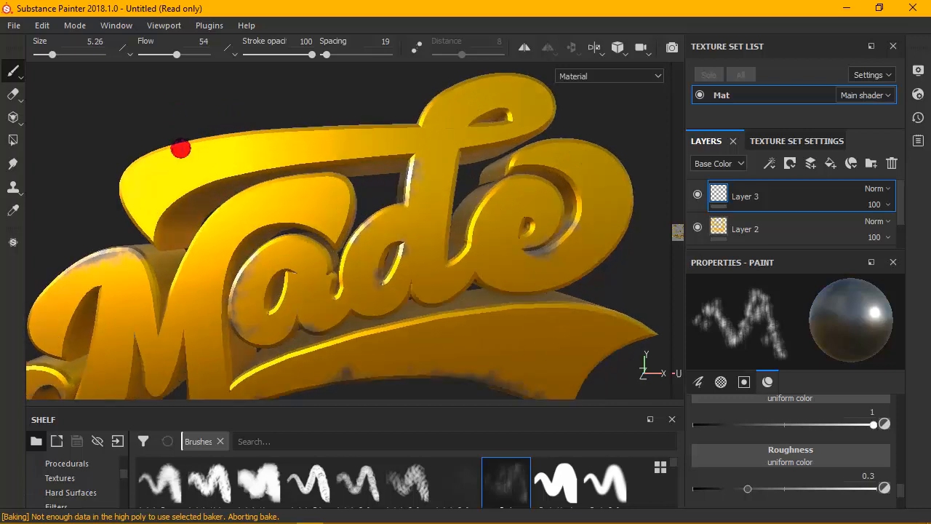
pyautogui.moveTo(164, 150)
pyautogui.mouseDown()
pyautogui.moveTo(424, 127)
pyautogui.moveTo(444, 94)
pyautogui.moveTo(502, 75)
pyautogui.moveTo(426, 104)
pyautogui.moveTo(524, 82)
pyautogui.moveTo(557, 104)
pyautogui.moveTo(481, 147)
pyautogui.mouseUp()
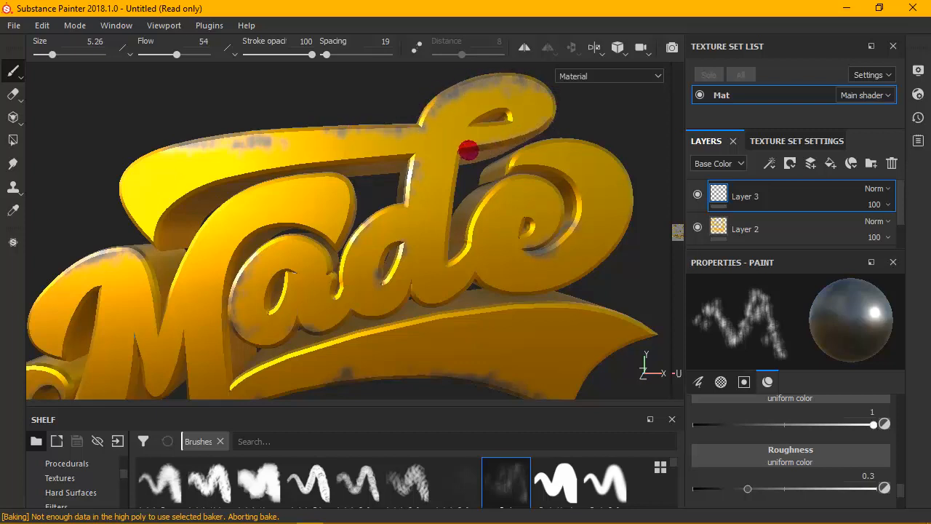
# - Extend the dark grey Bark wear across the edges of the M, the e and the swash's upper side
pyautogui.keyDown('alt'); pyautogui.moveTo(525, 125); pyautogui.dragTo(392, 249); pyautogui.keyUp('alt')
pyautogui.keyDown('alt'); pyautogui.moveTo(416, 290); pyautogui.dragTo(415, 236, button='middle'); pyautogui.keyUp('alt')
pyautogui.scroll(-1, 415, 235)
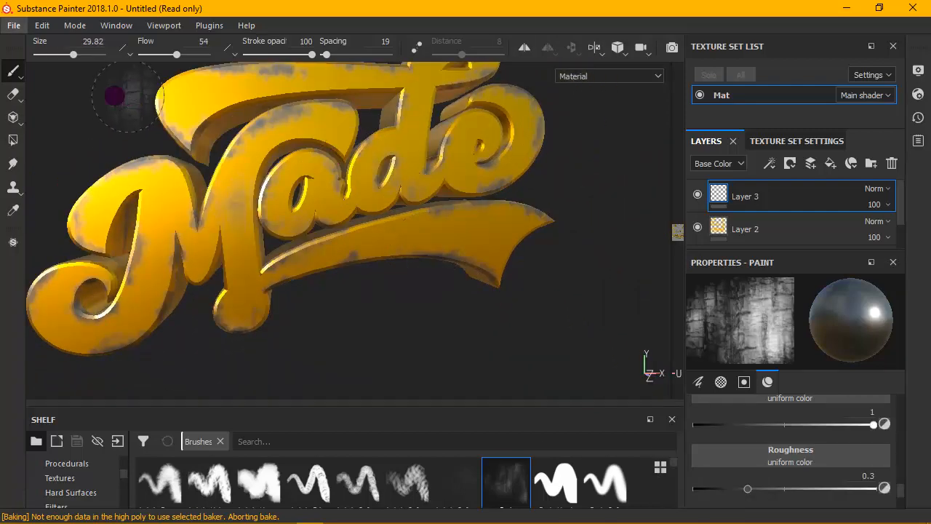
# - Set the brush size to 46.54 and the flow to 19, and brush faint dark grey Bark texture over the lettering's faces and sides
pyautogui.moveTo(73, 55); pyautogui.dragTo(83, 59)
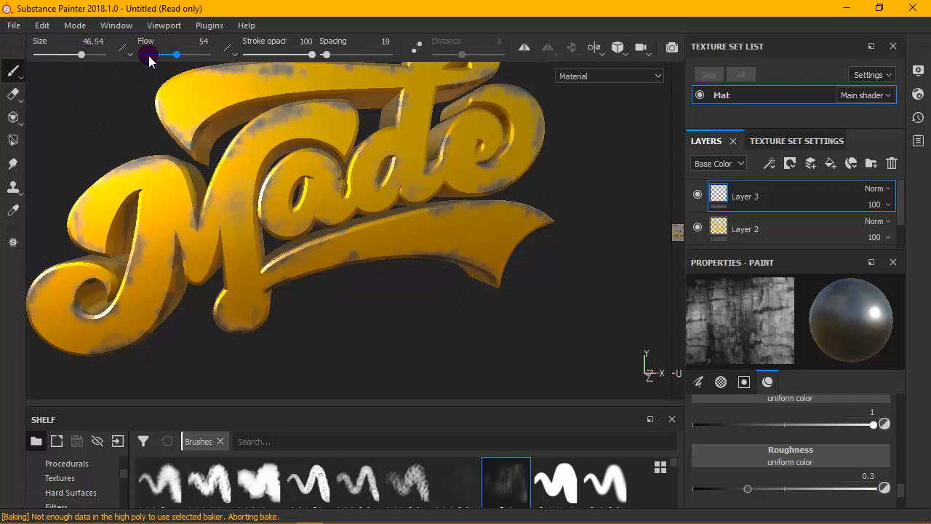
pyautogui.moveTo(175, 56); pyautogui.dragTo(154, 56)
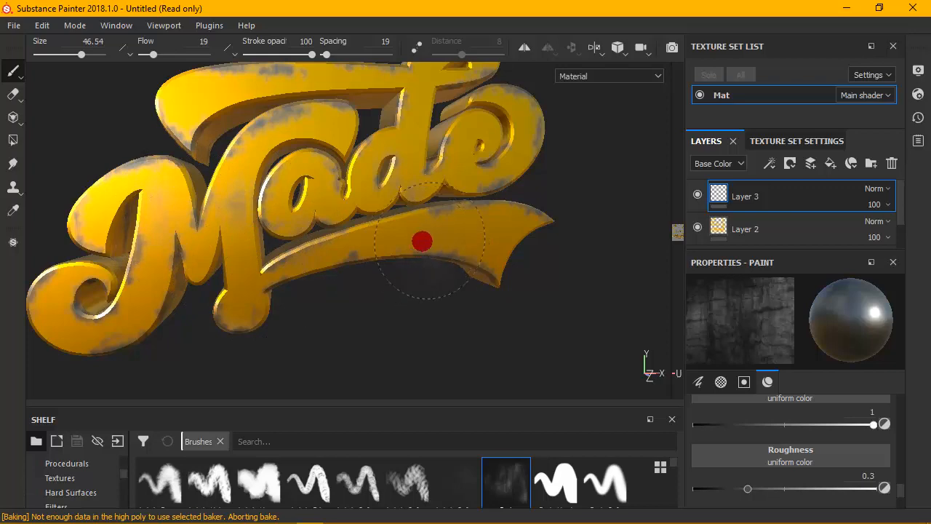
pyautogui.moveTo(470, 218)
pyautogui.keyDown('alt'); pyautogui.mouseDown()
pyautogui.moveTo(456, 243)
pyautogui.moveTo(268, 174)
pyautogui.mouseUp(); pyautogui.keyUp('alt')
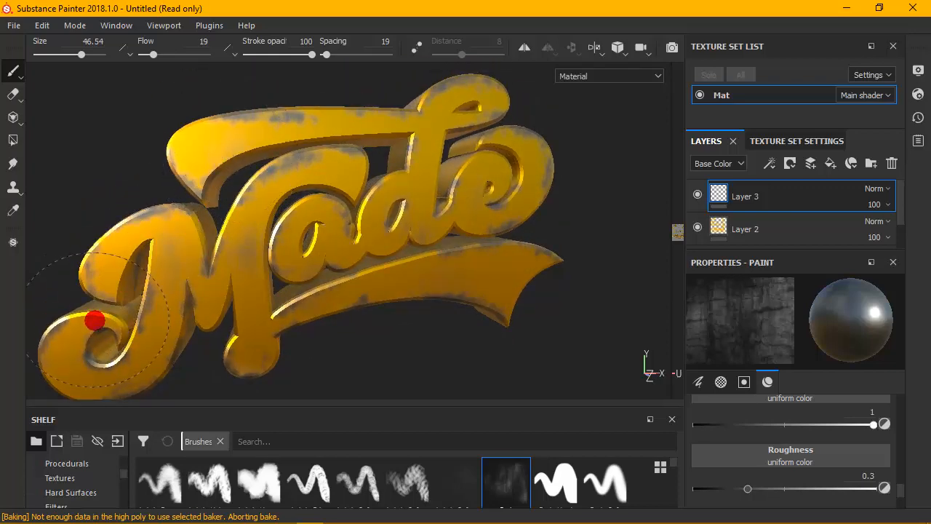
pyautogui.moveTo(308, 252)
pyautogui.keyDown('alt'); pyautogui.mouseDown()
pyautogui.moveTo(451, 212)
pyautogui.moveTo(519, 250)
pyautogui.moveTo(484, 245)
pyautogui.moveTo(467, 204)
pyautogui.mouseUp(); pyautogui.keyUp('alt')
pyautogui.keyDown('alt'); pyautogui.moveTo(259, 237); pyautogui.dragTo(266, 245); pyautogui.keyUp('alt')
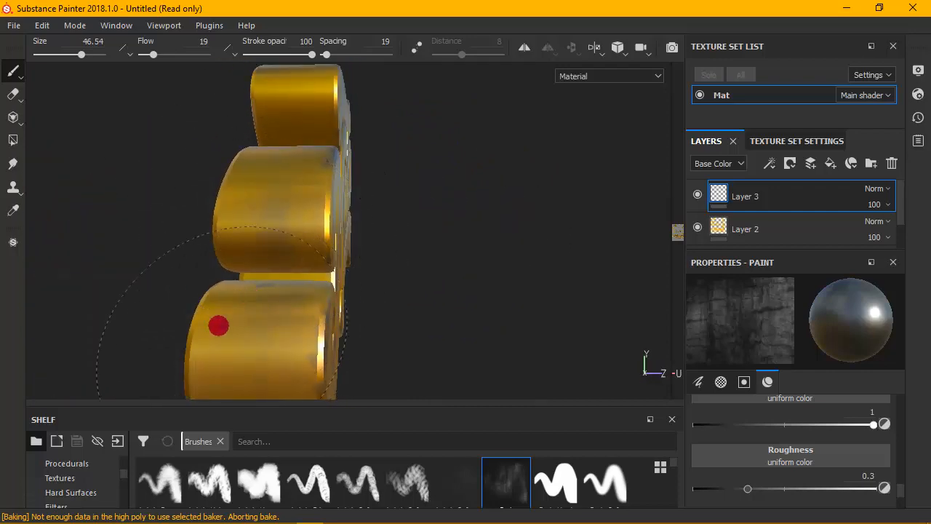
# - Examine the worn gold lettering from several angles and distances
pyautogui.moveTo(423, 239)
pyautogui.keyDown('alt'); pyautogui.mouseDown()
pyautogui.moveTo(298, 245)
pyautogui.moveTo(395, 229)
pyautogui.moveTo(179, 235)
pyautogui.moveTo(264, 253)
pyautogui.mouseUp(); pyautogui.keyUp('alt')
pyautogui.scroll(1, 264, 253)
pyautogui.scroll(-4, 264, 254)
pyautogui.moveTo(345, 218)
pyautogui.keyDown('alt'); pyautogui.mouseDown()
pyautogui.moveTo(480, 129)
pyautogui.moveTo(423, 239)
pyautogui.mouseUp(); pyautogui.keyUp('alt')
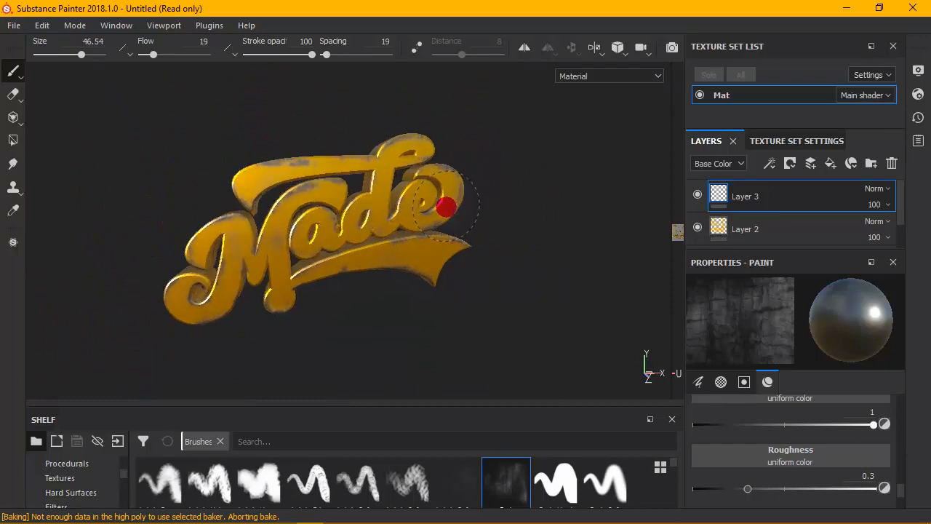
pyautogui.scroll(3, 443, 208)
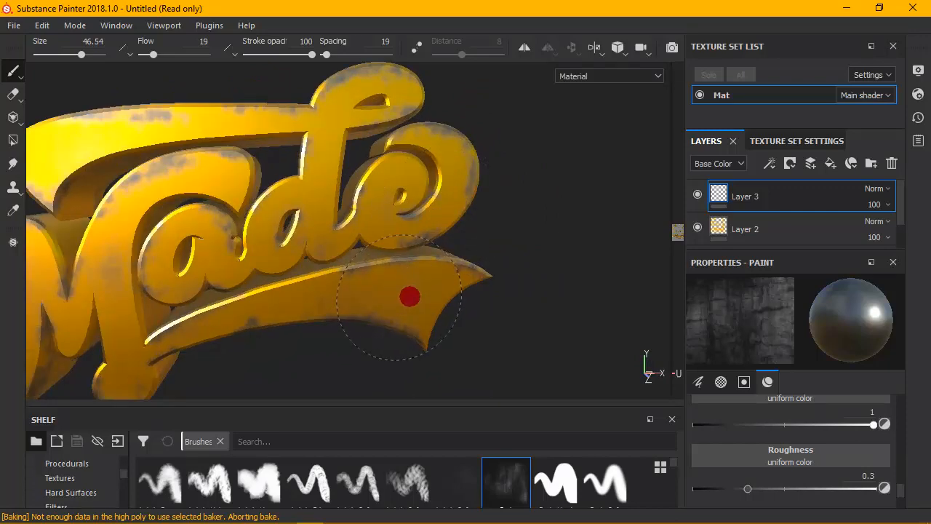
pyautogui.scroll(-3, 268, 218)
pyautogui.scroll(3, 273, 225)
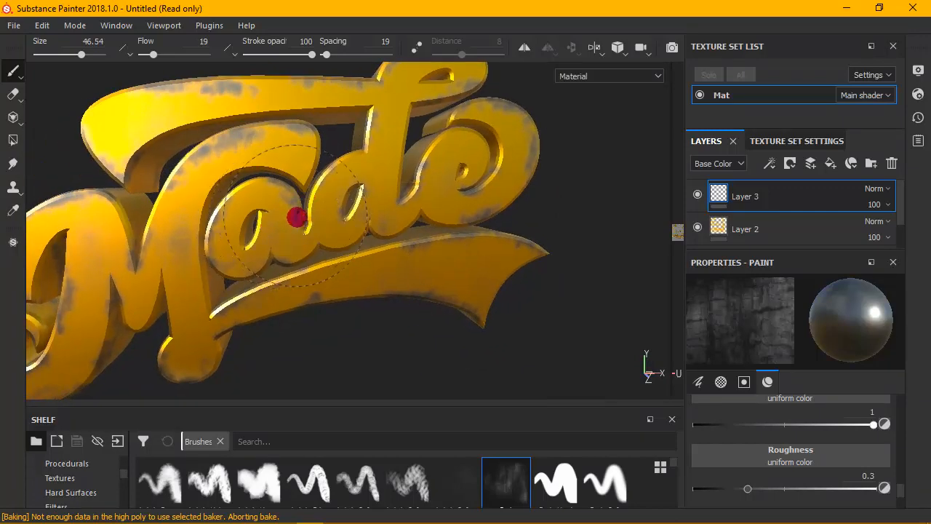
# - Inspect the dark wear on the gold lettering's front faces and extruded sides before rendering
pyautogui.scroll(-2, 297, 216)
pyautogui.moveTo(298, 212)
pyautogui.keyDown('alt'); pyautogui.mouseDown()
pyautogui.moveTo(443, 189)
pyautogui.moveTo(549, 224)
pyautogui.moveTo(522, 202)
pyautogui.moveTo(533, 169)
pyautogui.moveTo(560, 154)
pyautogui.moveTo(429, 213)
pyautogui.moveTo(422, 233)
pyautogui.moveTo(494, 202)
pyautogui.mouseUp(); pyautogui.keyUp('alt')
pyautogui.keyDown('alt'); pyautogui.moveTo(306, 259); pyautogui.dragTo(475, 208); pyautogui.keyUp('alt')
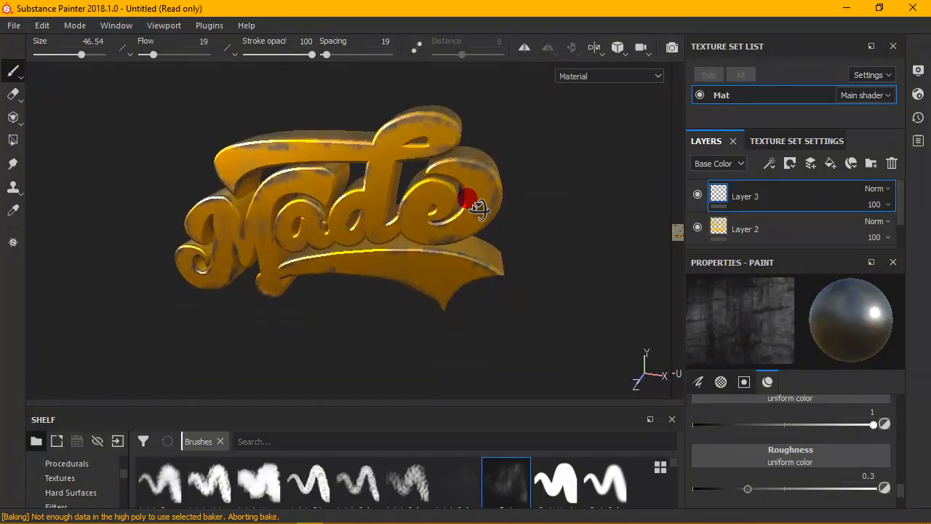
pyautogui.keyDown('alt'); pyautogui.scroll(-3, 315, 243); pyautogui.keyUp('alt')
pyautogui.keyDown('alt'); pyautogui.scroll(4, 315, 243); pyautogui.keyUp('alt')
pyautogui.keyDown('alt'); pyautogui.scroll(3, 315, 243); pyautogui.keyUp('alt')
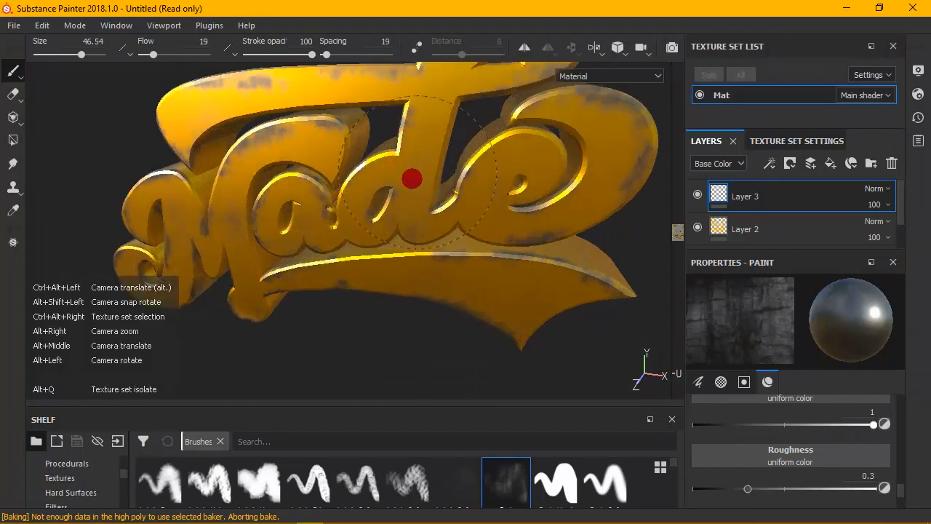
pyautogui.moveTo(412, 179)
pyautogui.keyDown('alt'); pyautogui.mouseDown()
pyautogui.moveTo(389, 218)
pyautogui.moveTo(421, 182)
pyautogui.moveTo(432, 186)
pyautogui.mouseUp(); pyautogui.keyUp('alt')
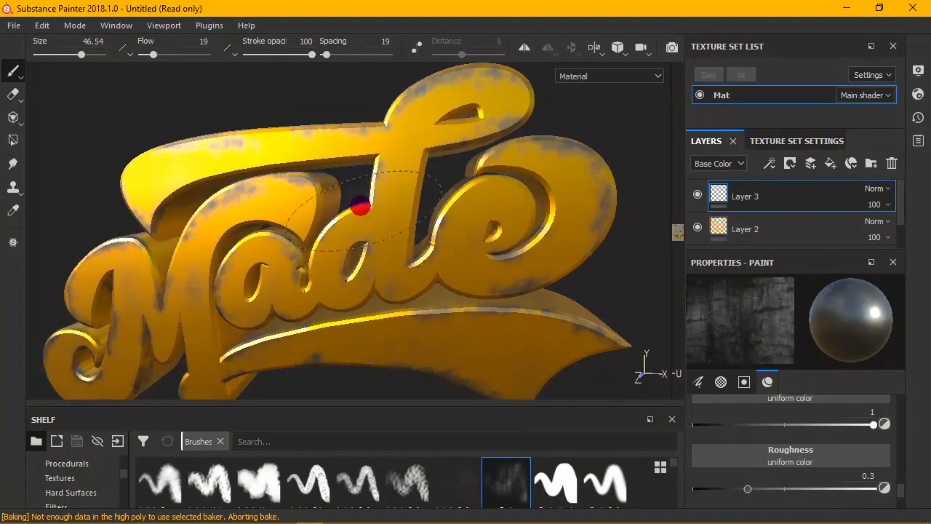
pyautogui.moveTo(360, 208)
pyautogui.keyDown('alt'); pyautogui.mouseDown()
pyautogui.moveTo(373, 192)
pyautogui.moveTo(348, 198)
pyautogui.mouseUp(); pyautogui.keyUp('alt')
pyautogui.scroll(-3, 348, 200)
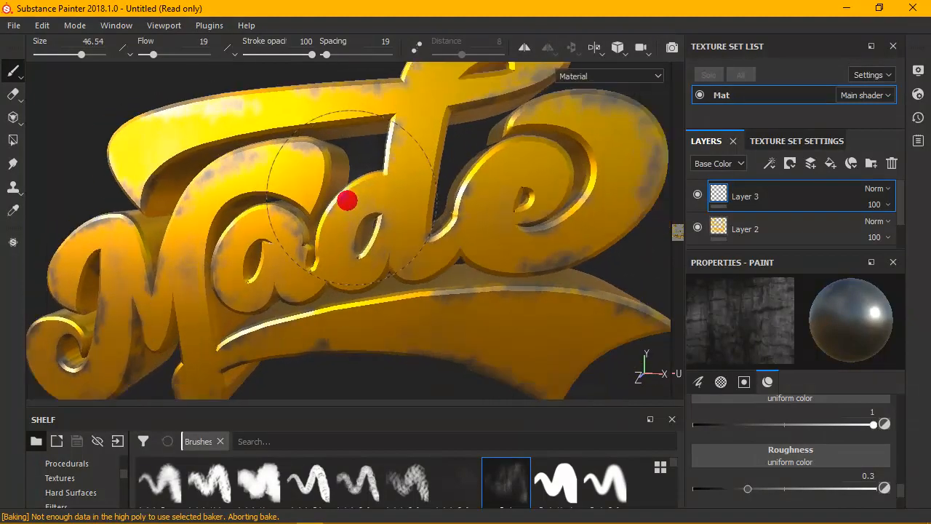
pyautogui.keyDown('alt'); pyautogui.moveTo(373, 227); pyautogui.dragTo(368, 208); pyautogui.keyUp('alt')
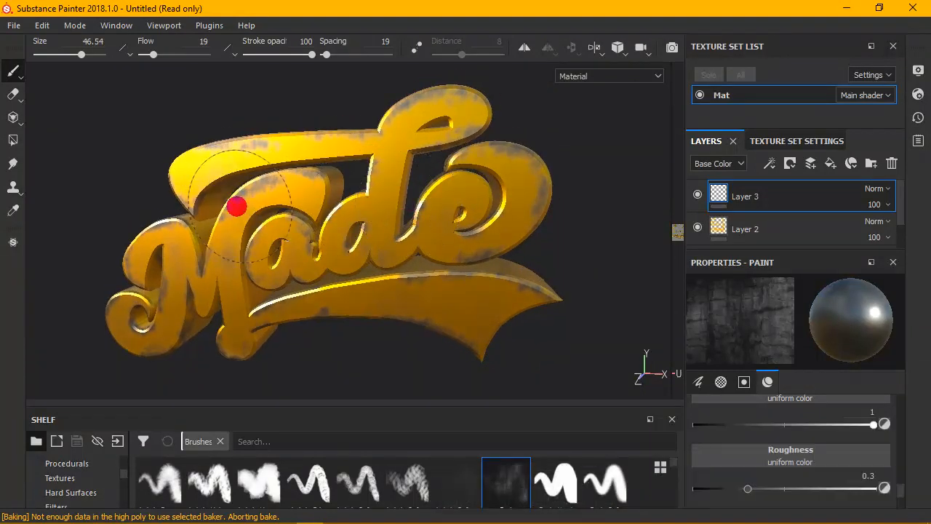
# - Switch to Iray rendering mode and enable the grey clear color to replace the panorama backdrop
pyautogui.click(49, 30)
pyautogui.moveTo(75, 25)
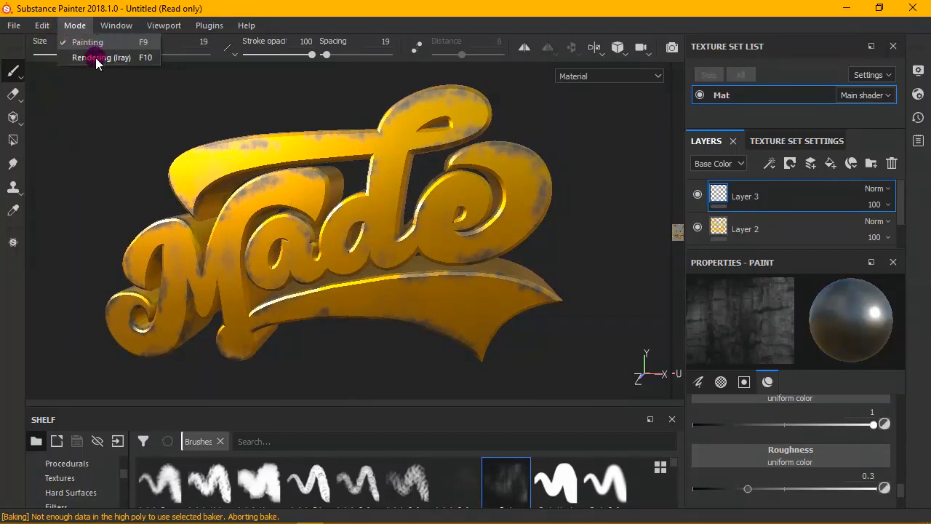
pyautogui.press('Escape')
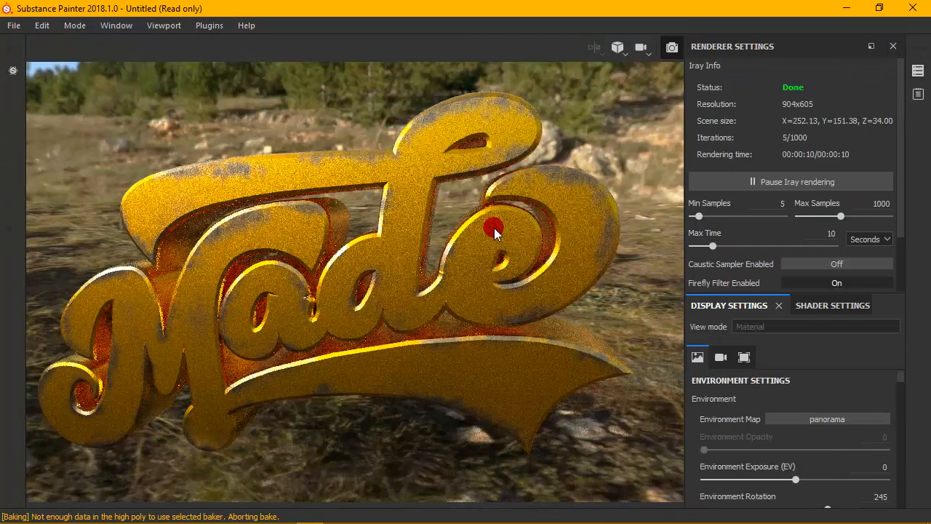
pyautogui.scroll(-2, 902, 386)
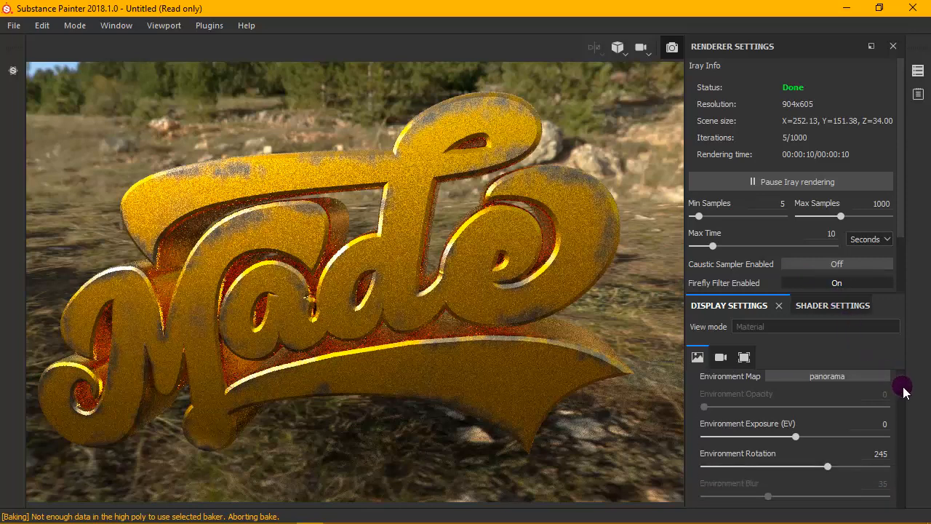
pyautogui.scroll(-5, 902, 391)
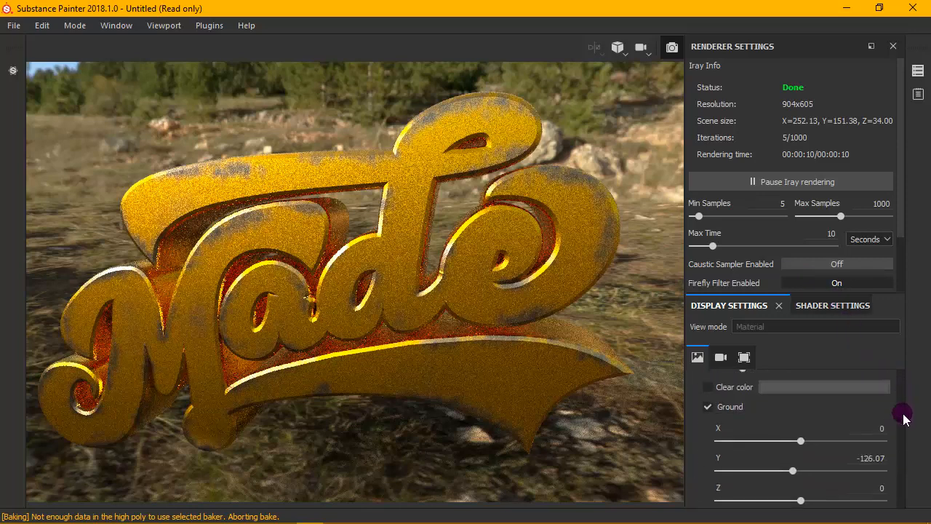
pyautogui.click(710, 390)
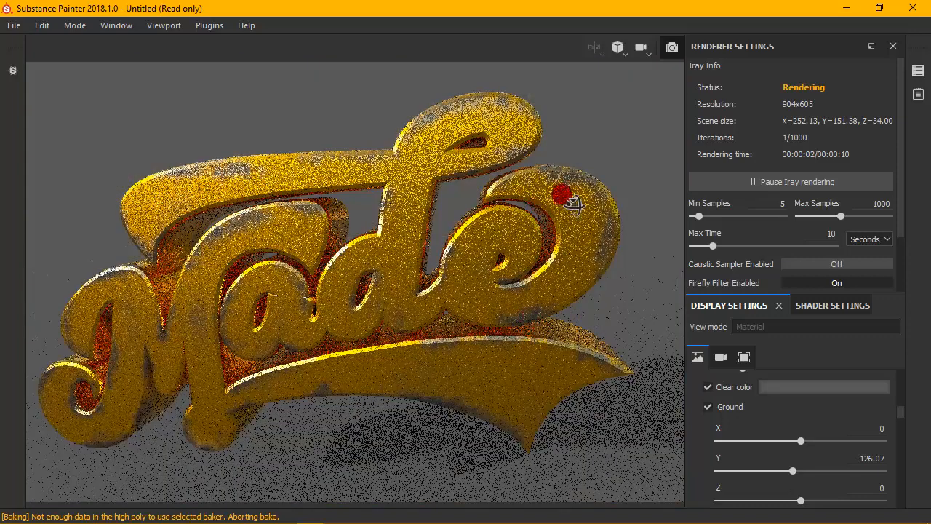
# - Frame the lettering at a slight angle and override the render's viewport resolution to 1280 x 720
pyautogui.keyDown('alt'); pyautogui.moveTo(564, 207); pyautogui.dragTo(556, 224); pyautogui.keyUp('alt')
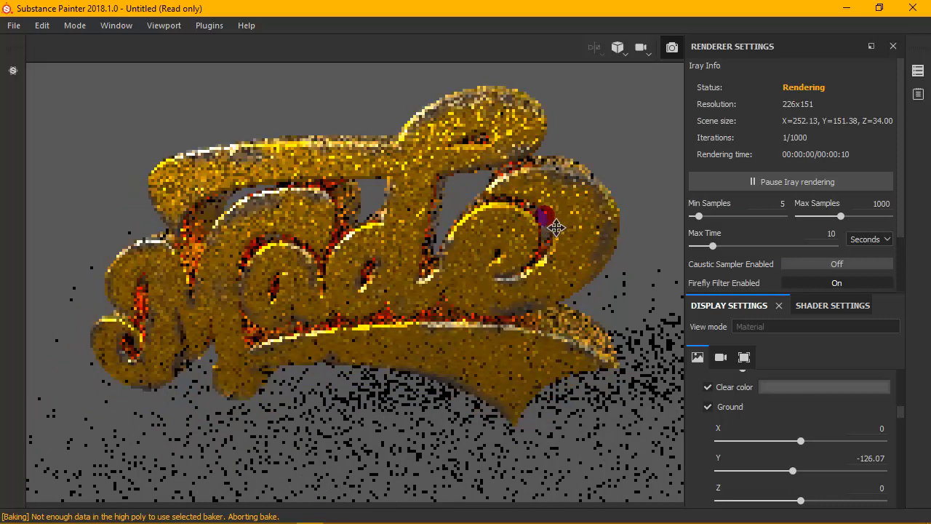
pyautogui.keyDown('alt'); pyautogui.moveTo(552, 234); pyautogui.dragTo(598, 232); pyautogui.keyUp('alt')
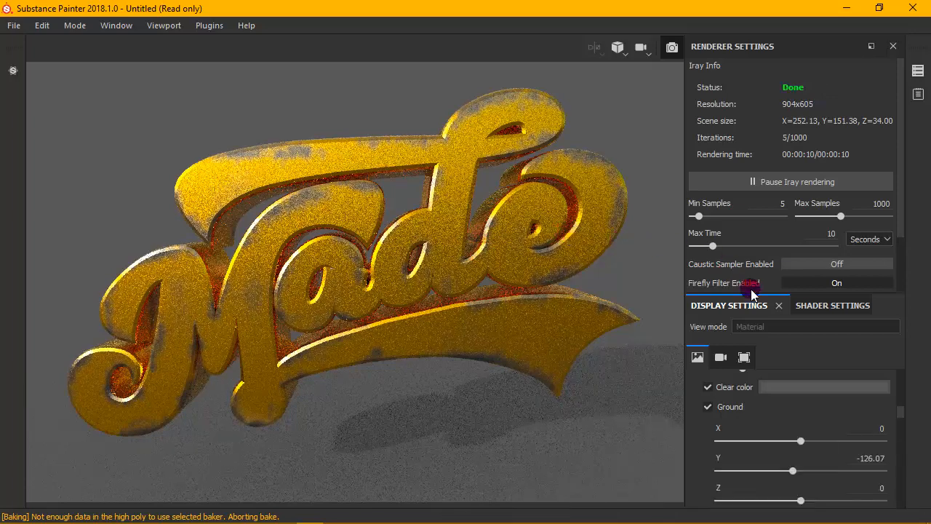
pyautogui.scroll(-8, 900, 416)
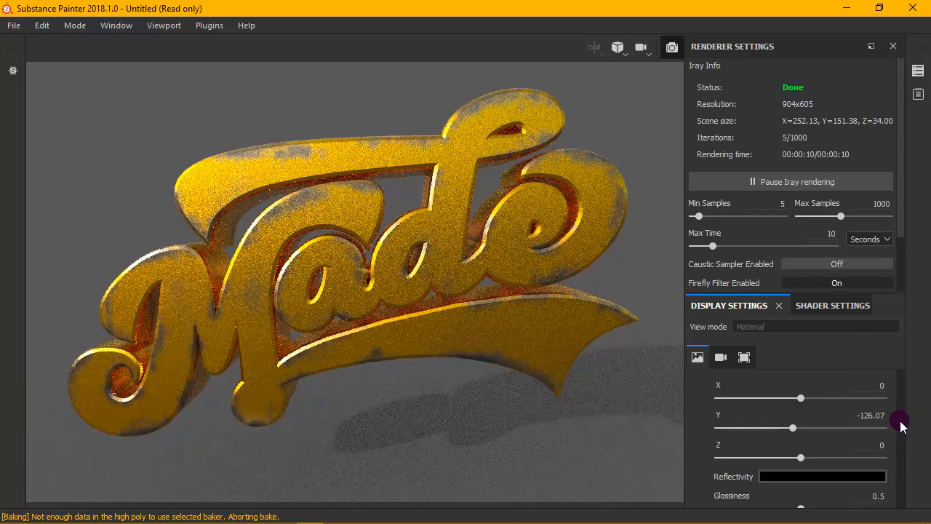
pyautogui.scroll(2, 902, 382)
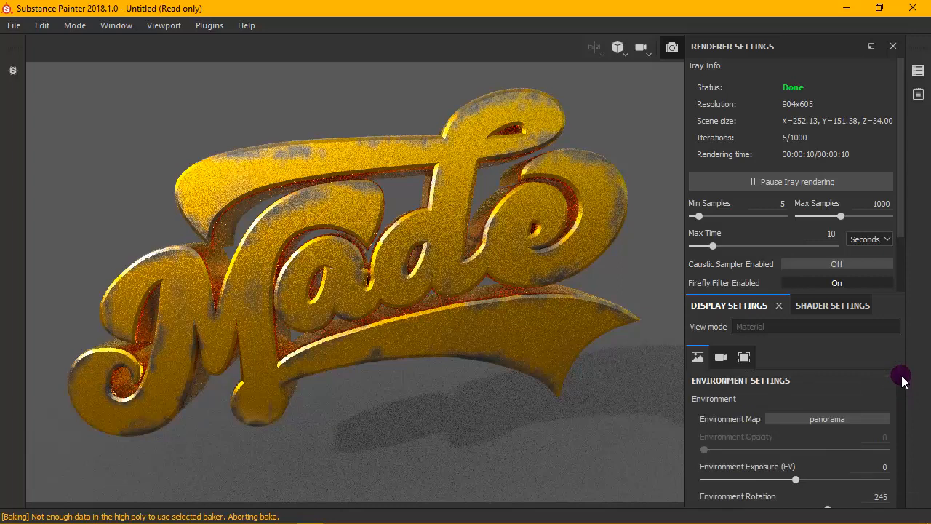
pyautogui.scroll(-2, 900, 225)
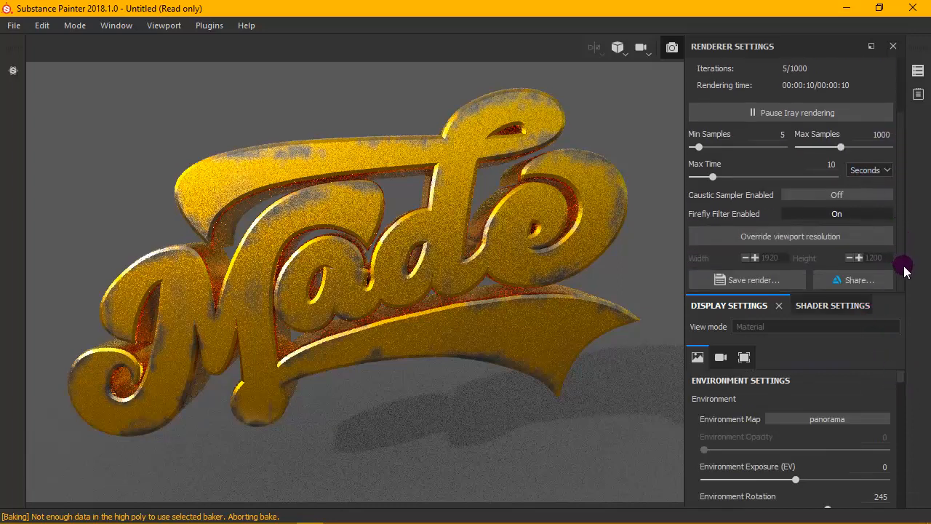
pyautogui.click(742, 238)
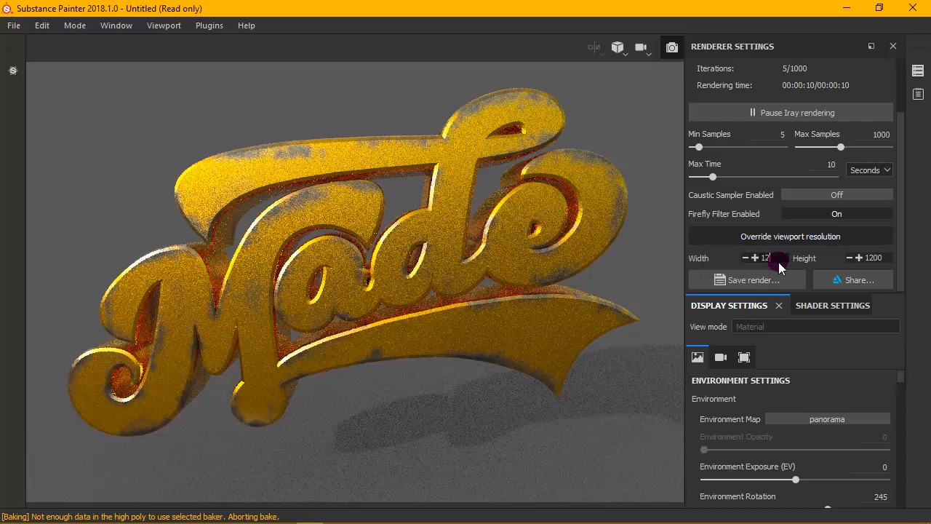
pyautogui.write('8')
pyautogui.write('720')
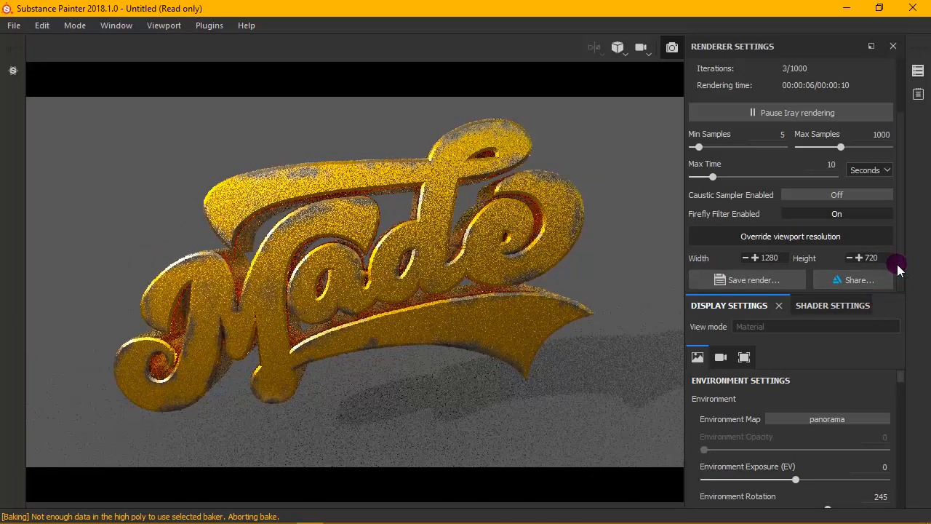
# - Try the Soft_1LowContrastFront, Soft_1LowContrastFront_2Backs and bonifacio_street environment maps, and return to panorama
pyautogui.click(839, 420)
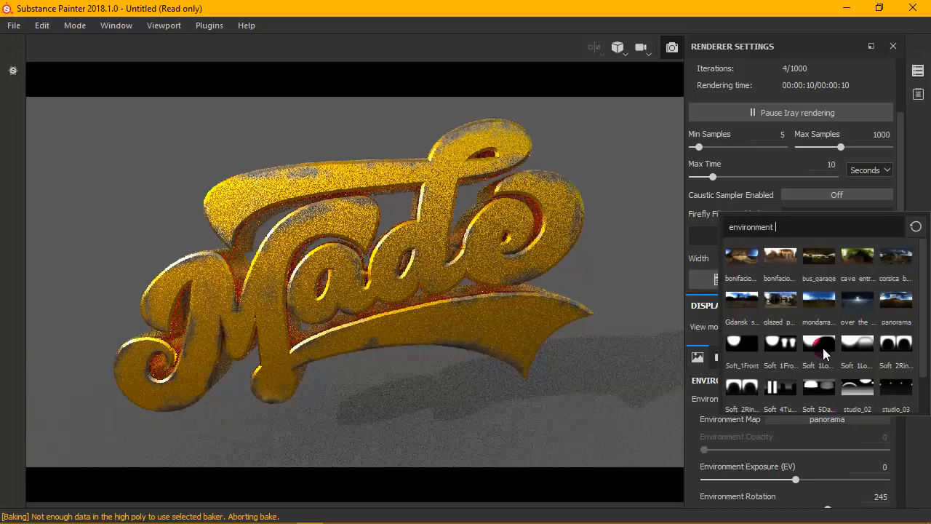
pyautogui.click(825, 350)
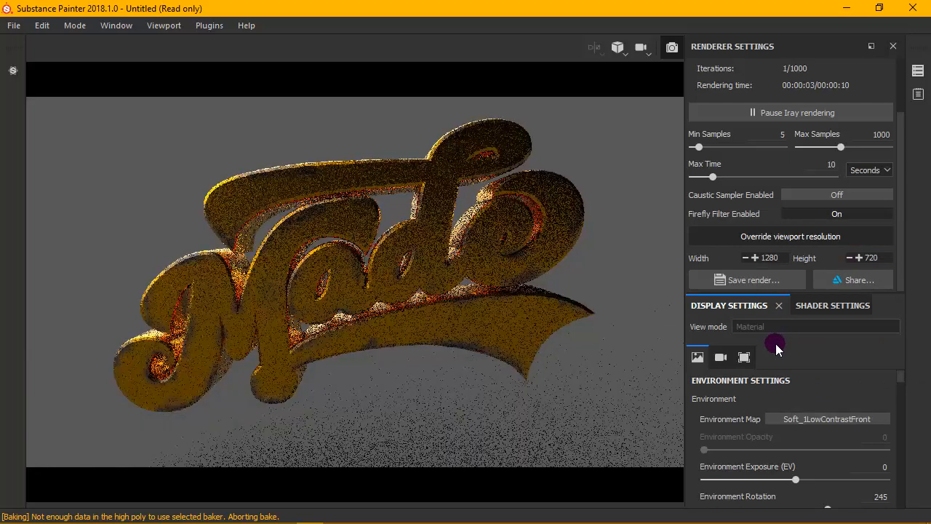
pyautogui.click(813, 421)
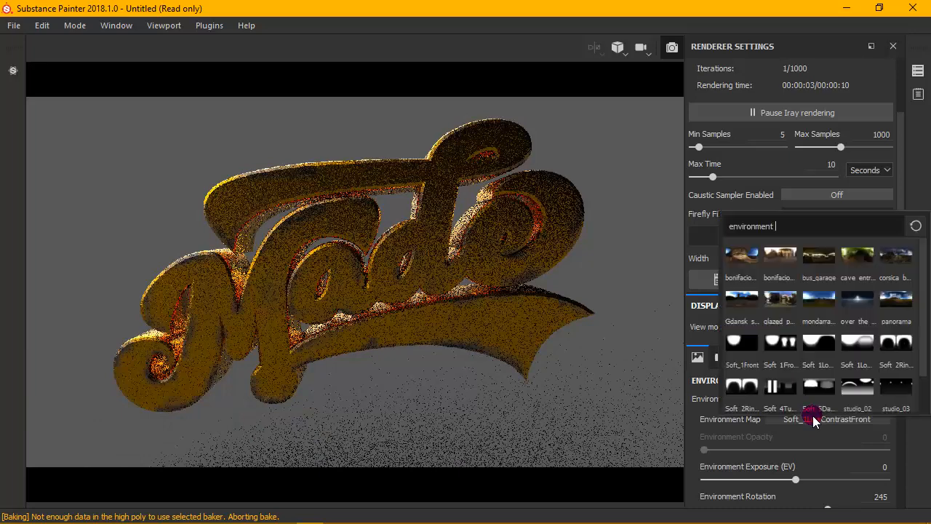
pyautogui.click(868, 341)
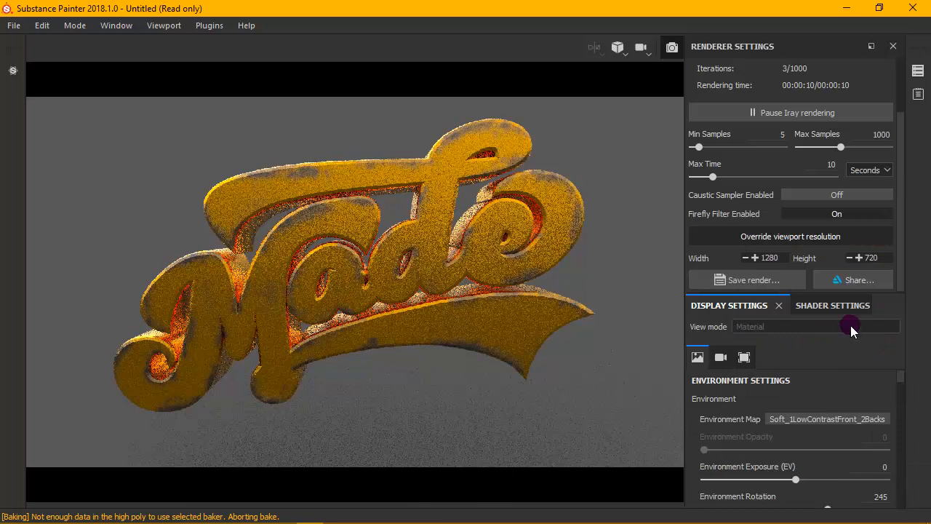
pyautogui.click(833, 421)
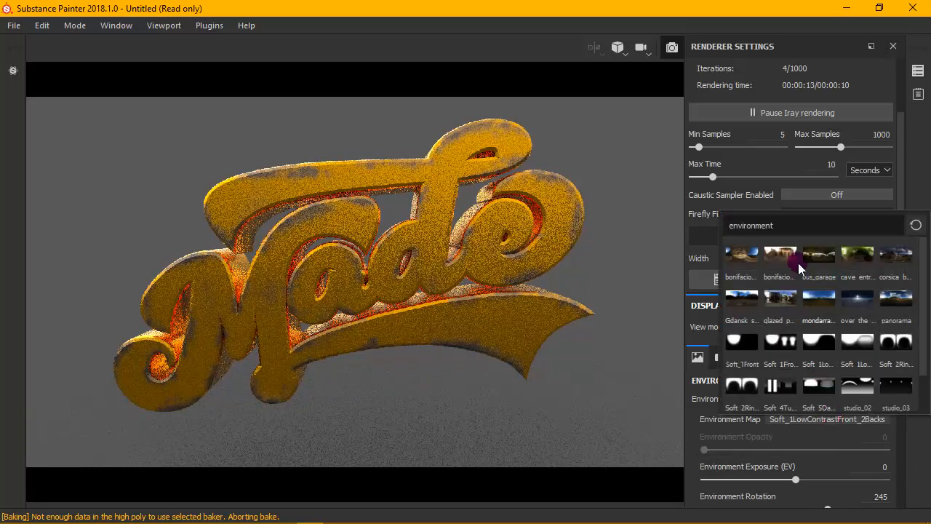
pyautogui.click(794, 259)
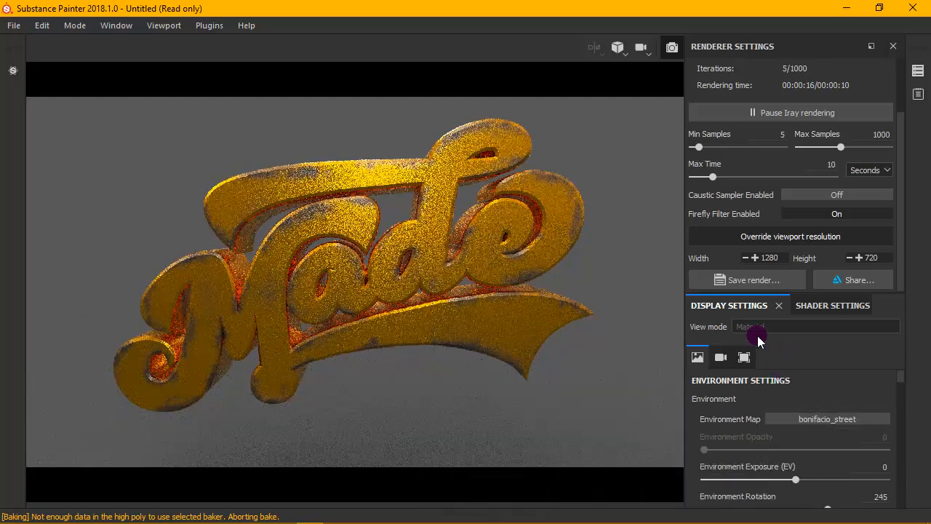
pyautogui.click(857, 416)
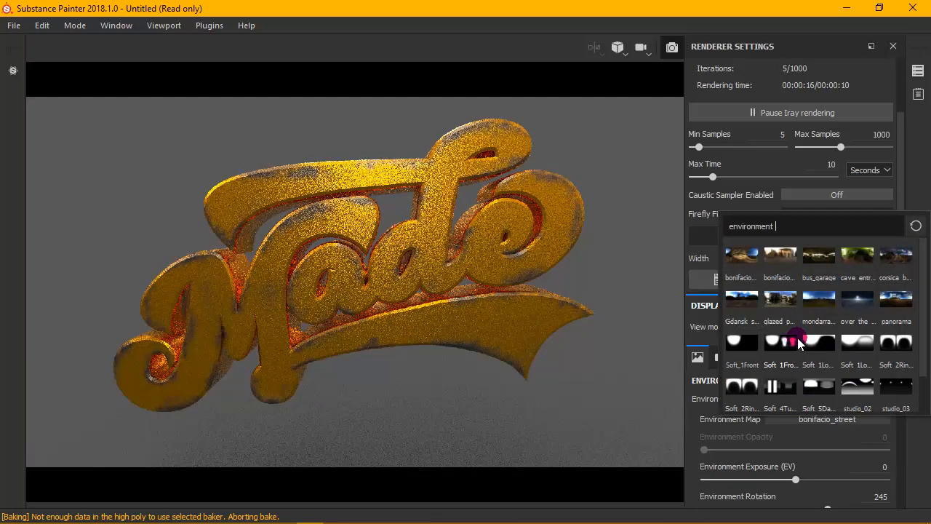
pyautogui.click(892, 300)
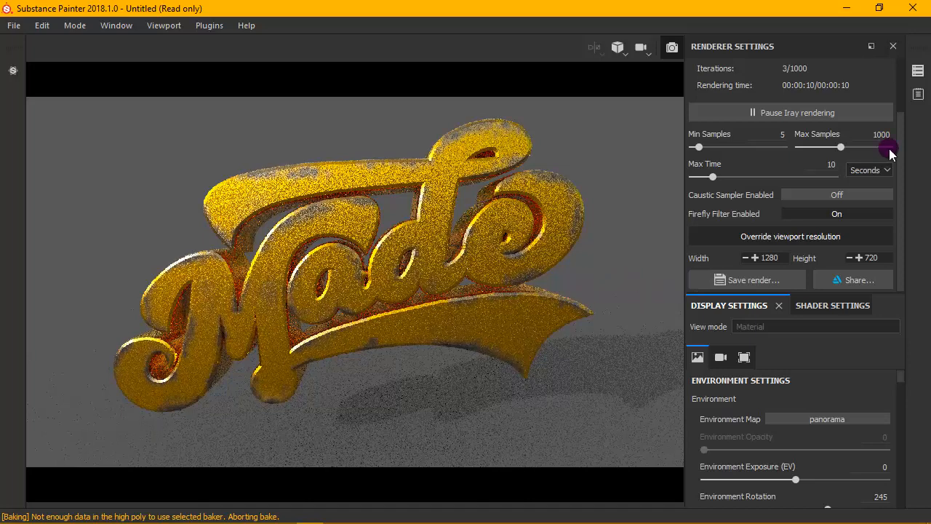
# - Activate post effects for the camera and enable Antialiasing and DOF
pyautogui.scroll(2, 892, 235)
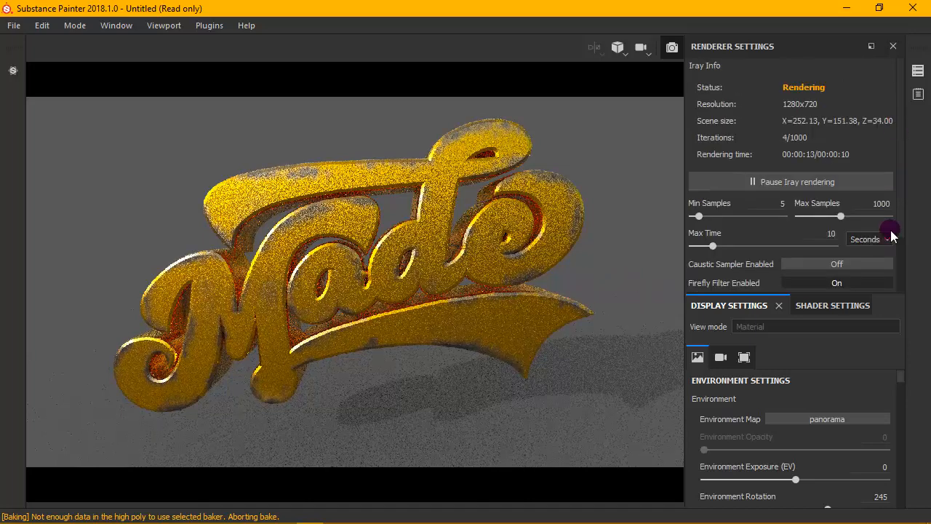
pyautogui.scroll(-2, 892, 234)
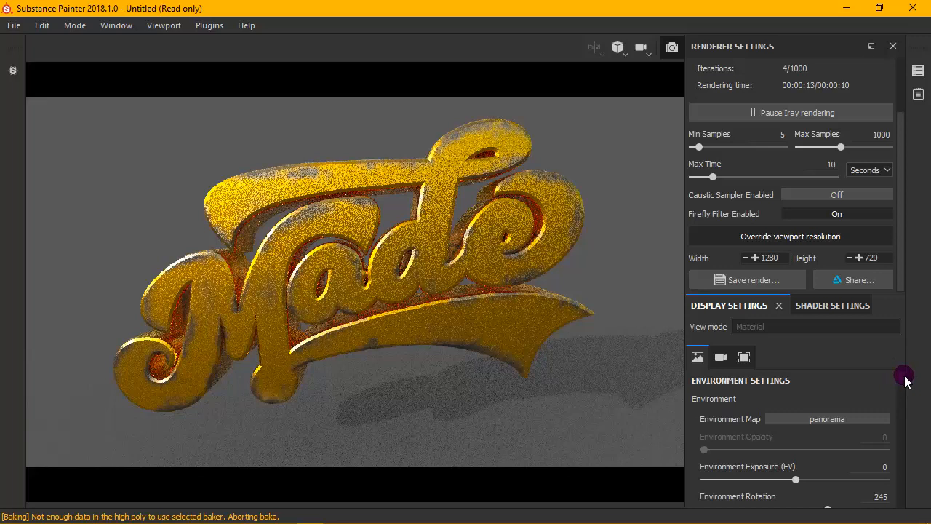
pyautogui.moveTo(903, 377); pyautogui.dragTo(896, 444)
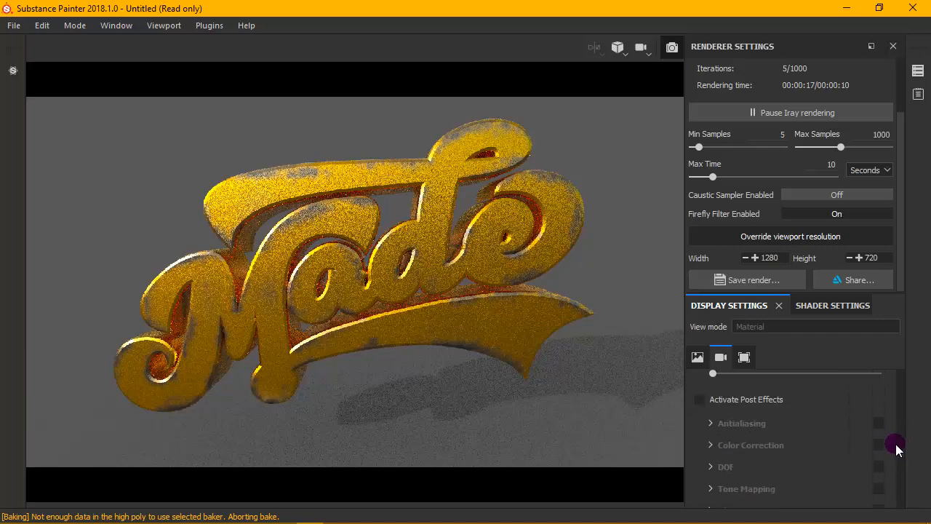
pyautogui.click(720, 400)
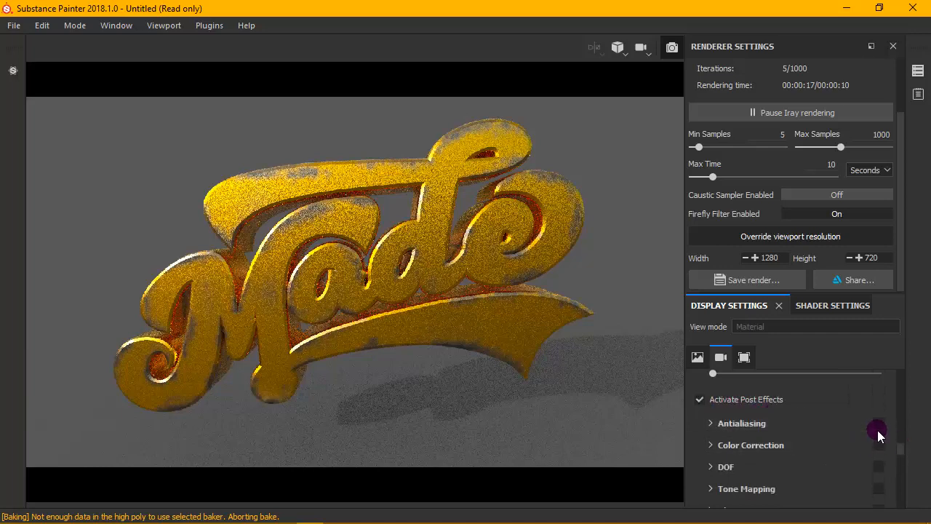
pyautogui.click(877, 424)
pyautogui.scroll(-2, 903, 452)
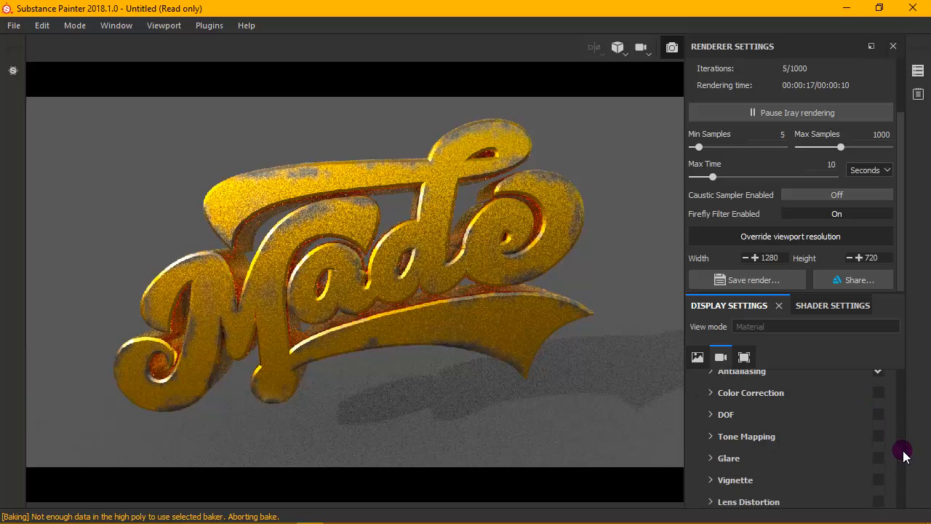
pyautogui.click(878, 413)
pyautogui.scroll(-3, 900, 461)
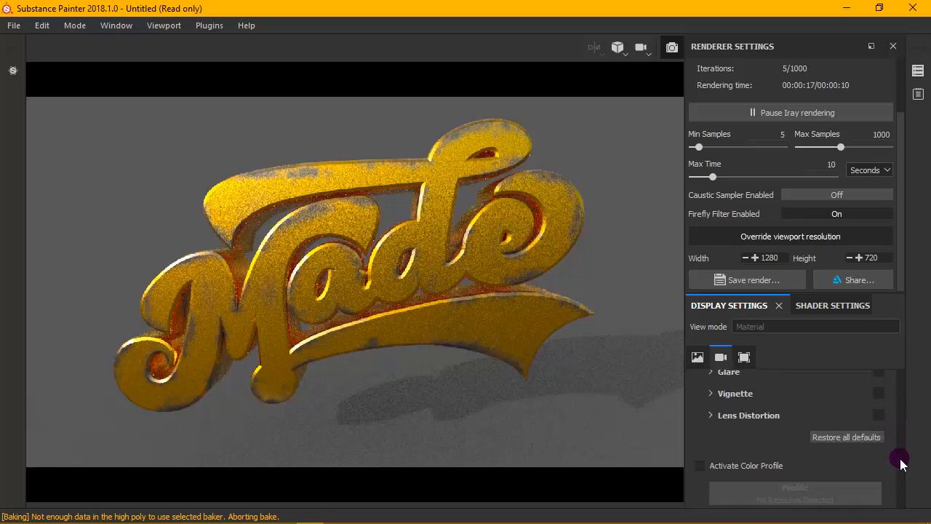
pyautogui.scroll(1, 900, 461)
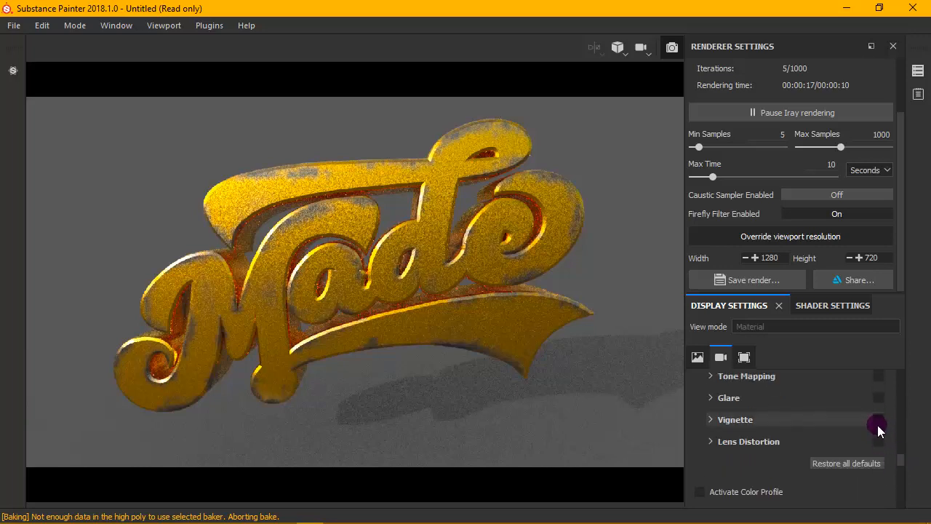
# - Enable the Glare post effect and set its threshold to 0.41
pyautogui.click(879, 398)
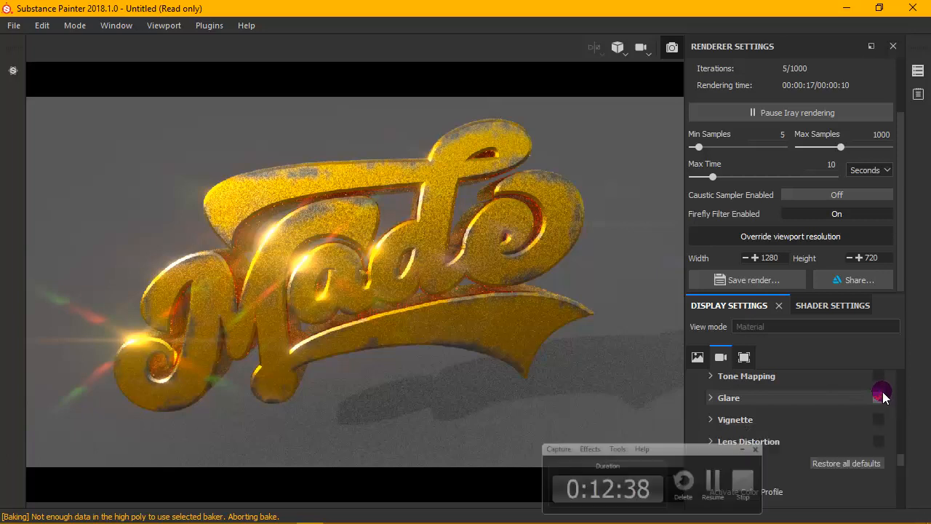
pyautogui.click(712, 397)
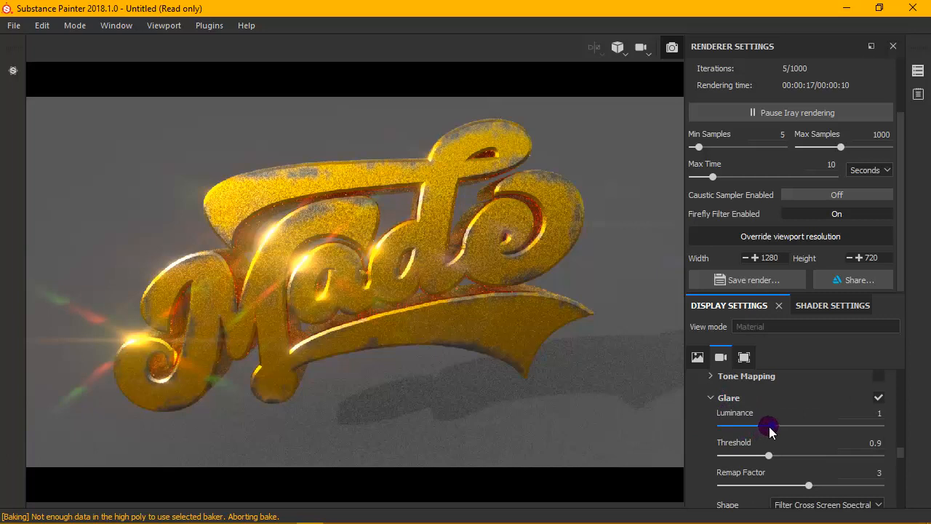
pyautogui.moveTo(765, 458); pyautogui.dragTo(754, 458)
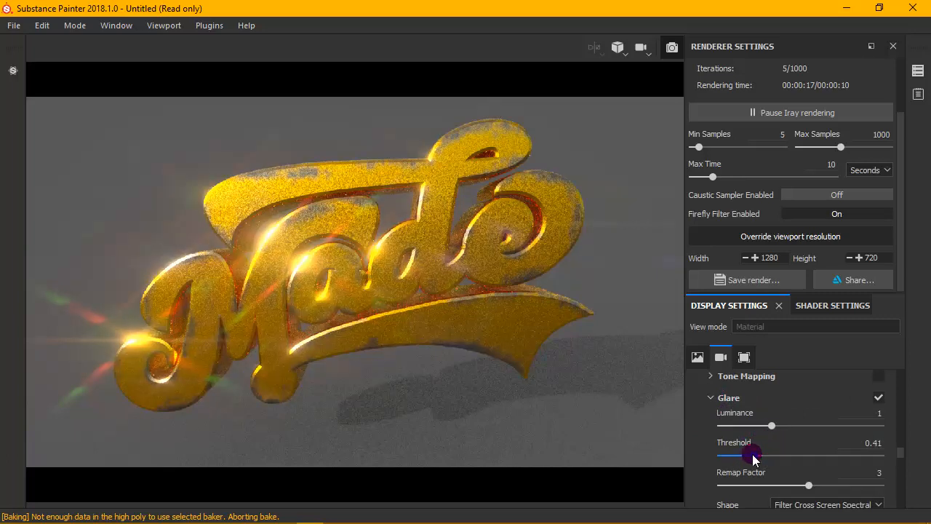
# - Set the Glare luminance to 0.26 and threshold to 0.39, and expand the Antialiasing settings
pyautogui.moveTo(771, 425); pyautogui.dragTo(743, 429)
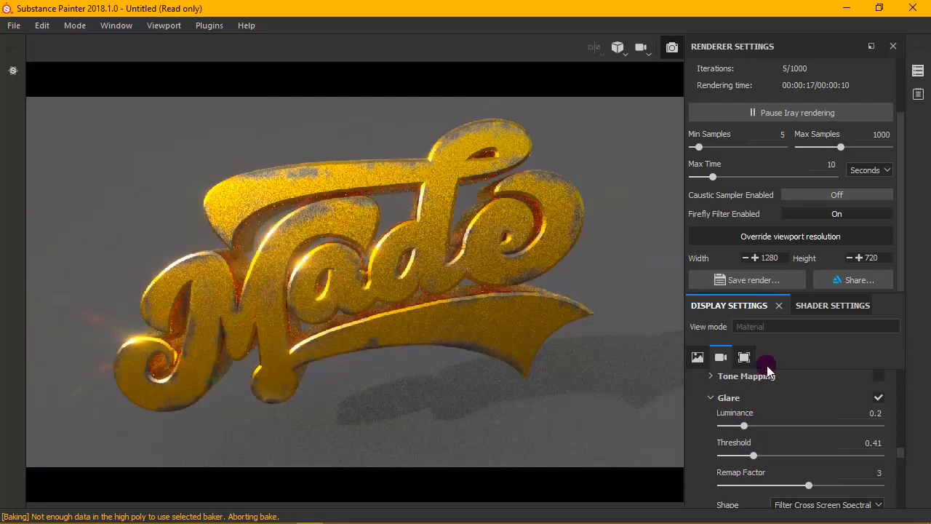
pyautogui.moveTo(754, 459); pyautogui.dragTo(743, 425)
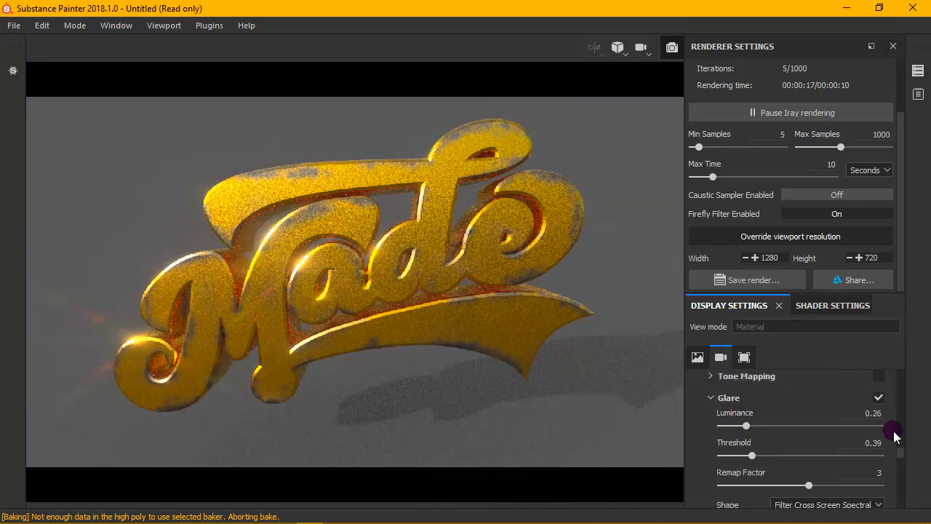
pyautogui.moveTo(897, 447)
pyautogui.mouseDown()
pyautogui.moveTo(900, 404)
pyautogui.moveTo(896, 441)
pyautogui.mouseUp()
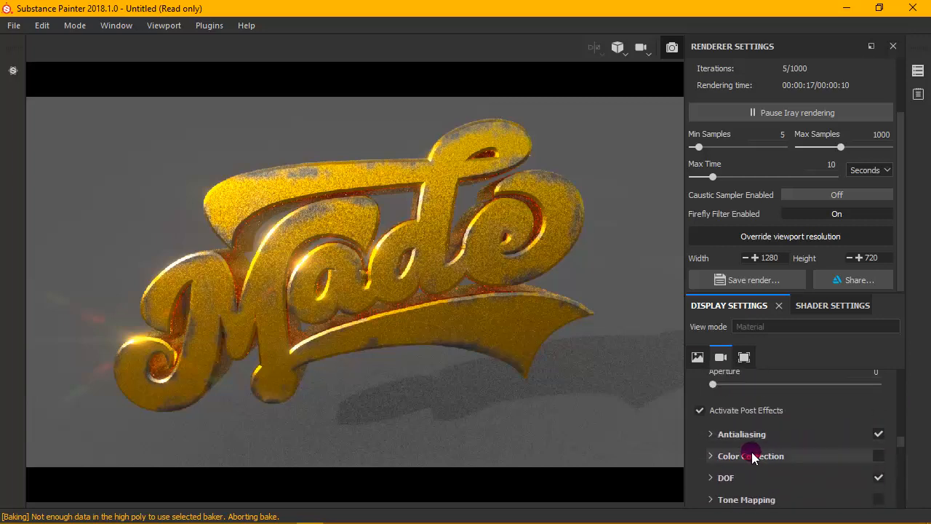
pyautogui.click(720, 434)
pyautogui.scroll(-2, 899, 444)
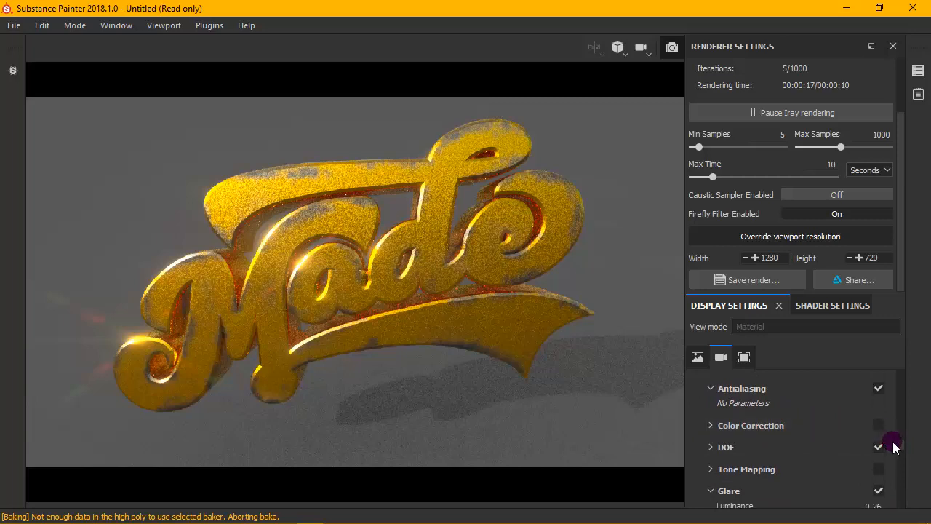
# - Set the Iray render's maximum time to 300 seconds and let it render
pyautogui.moveTo(899, 443); pyautogui.dragTo(901, 429)
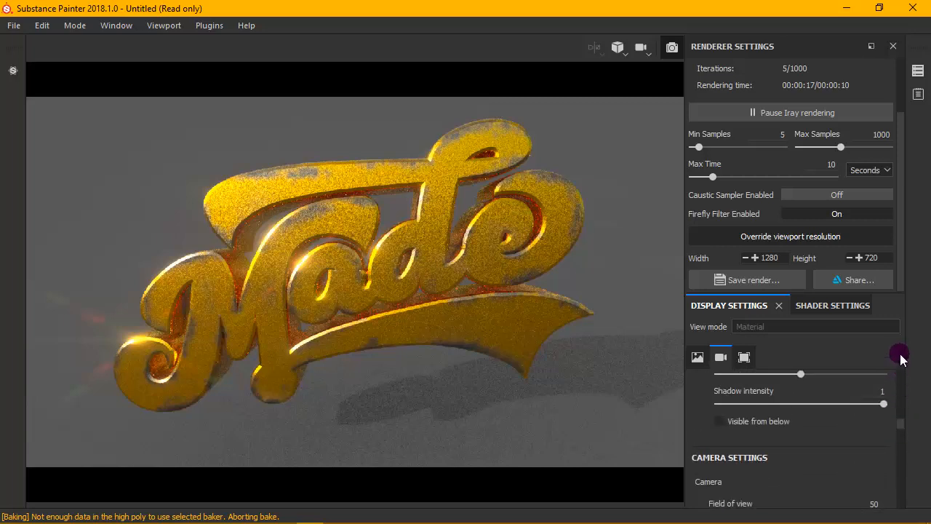
pyautogui.moveTo(900, 145); pyautogui.dragTo(907, 83)
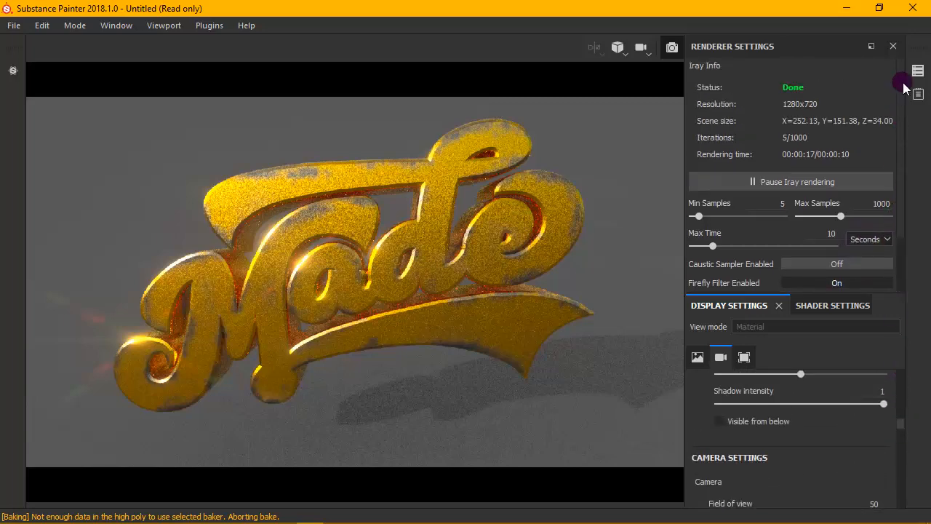
pyautogui.click(833, 234)
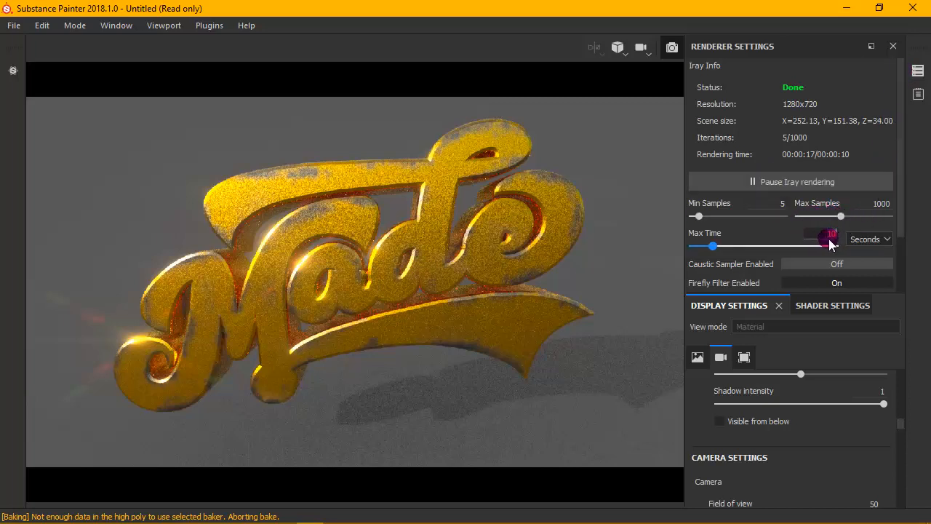
pyautogui.doubleClick(833, 233)
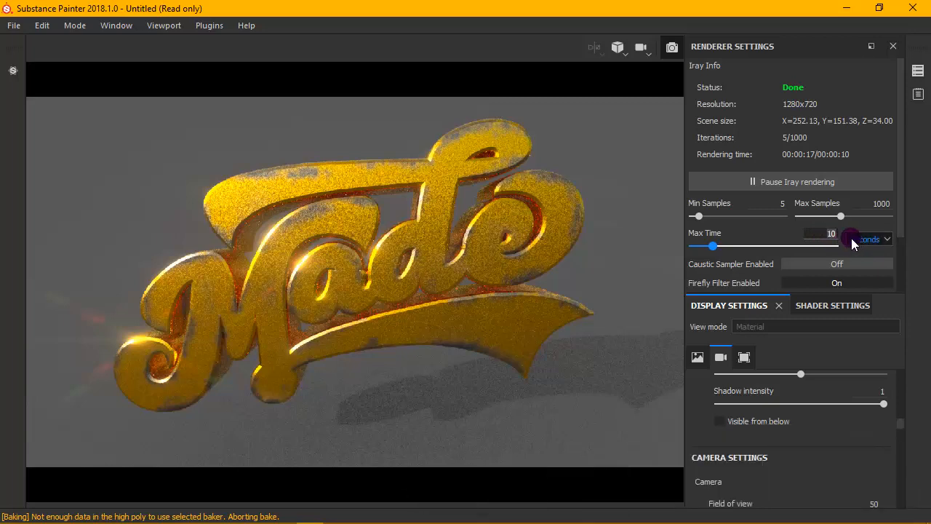
pyautogui.click(780, 232)
pyautogui.click(910, 208)
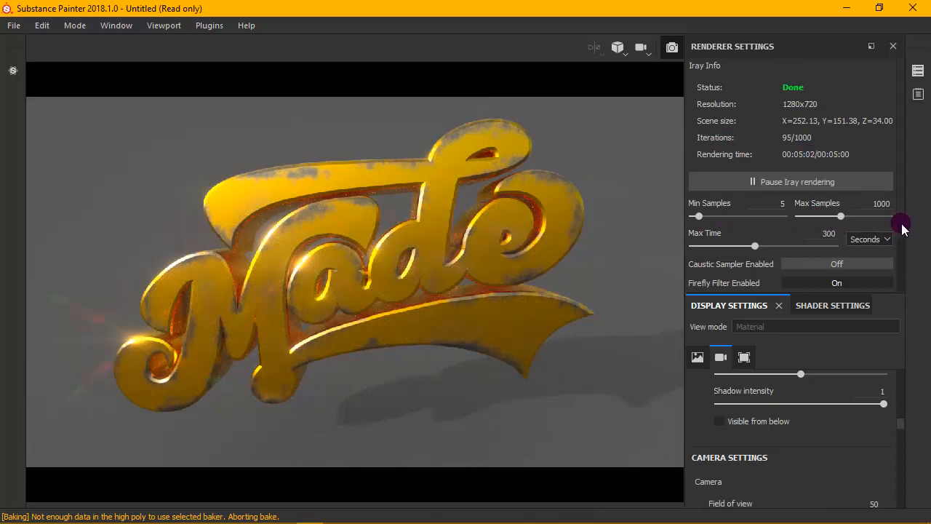
# - Save the Iray render as a PNG named 3d in the tut folder
pyautogui.moveTo(902, 228); pyautogui.dragTo(899, 284)
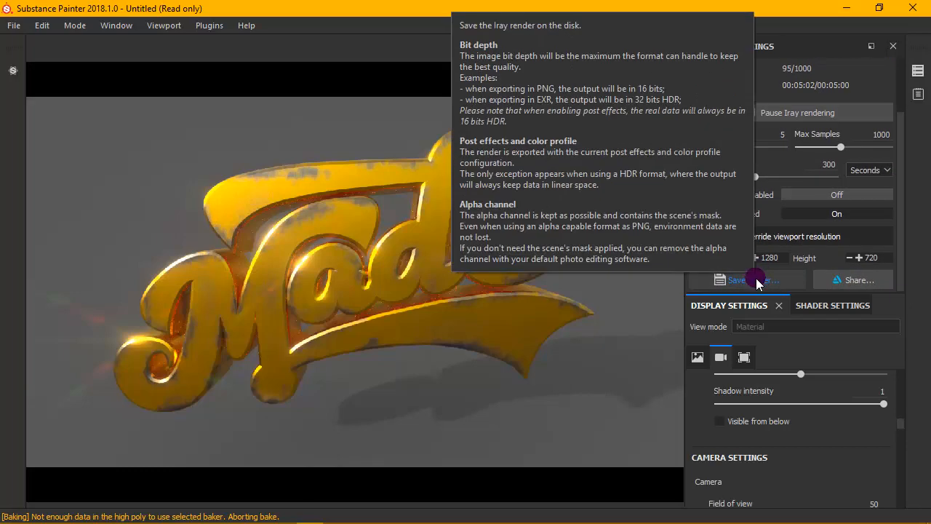
pyautogui.click(757, 281)
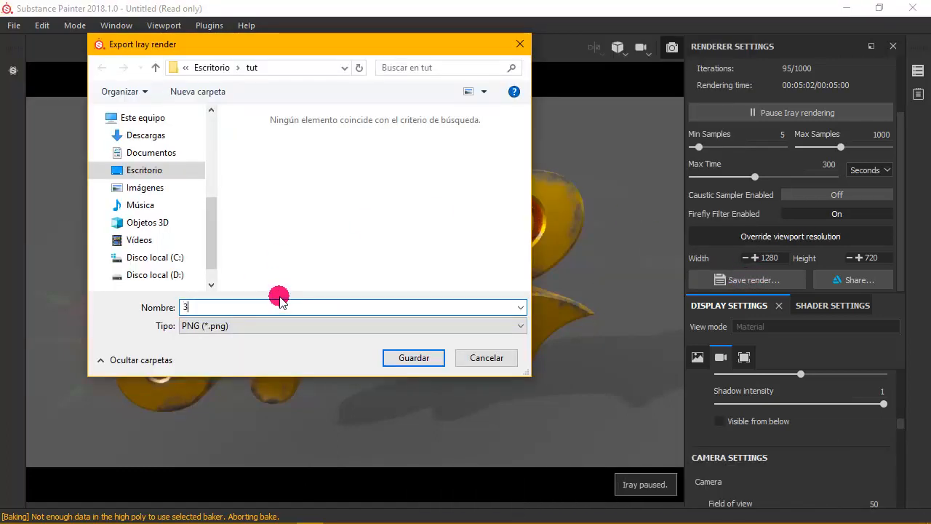
pyautogui.click(302, 326)
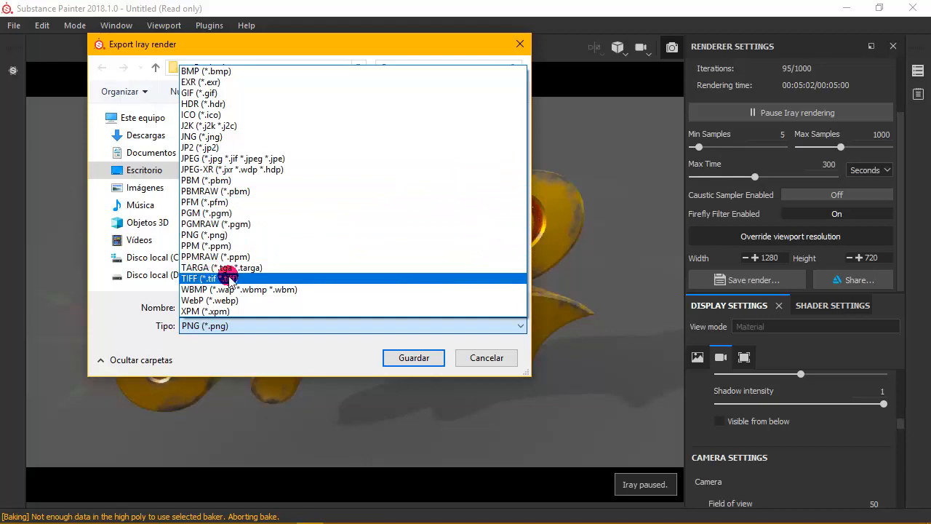
pyautogui.click(264, 326)
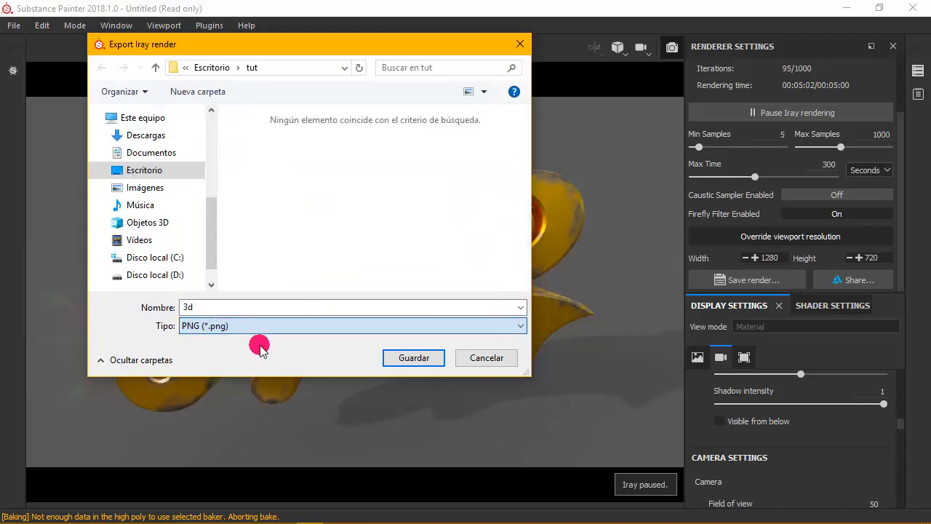
pyautogui.click(413, 357)
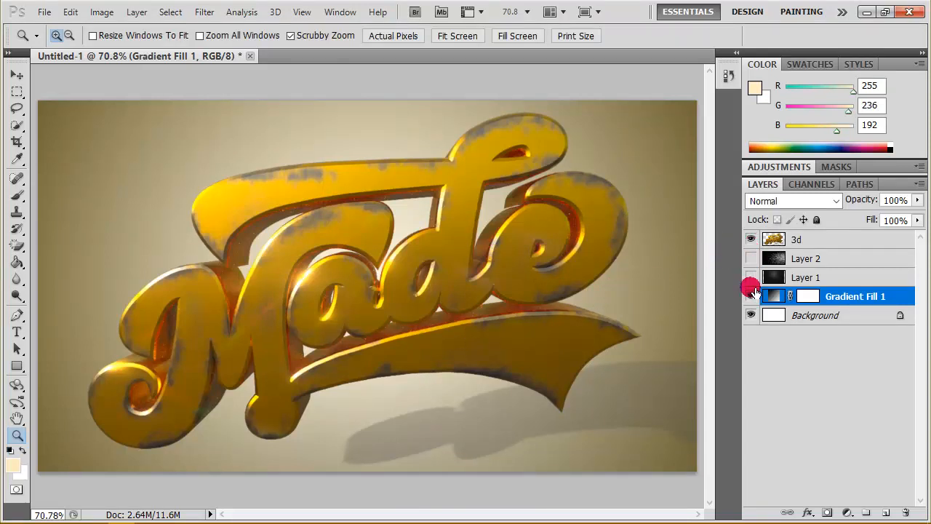
# - In Photoshop, hide the Background layer and preview the 3d render on transparency, then over Gradient Fill 1, Layer 1 and Layer 2
pyautogui.click(751, 296)
pyautogui.click(751, 314)
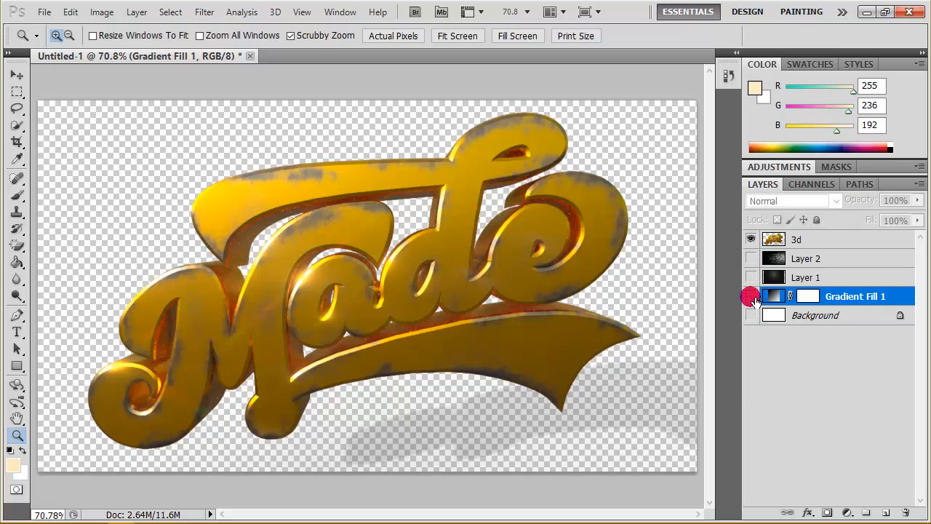
pyautogui.click(750, 296)
pyautogui.click(750, 278)
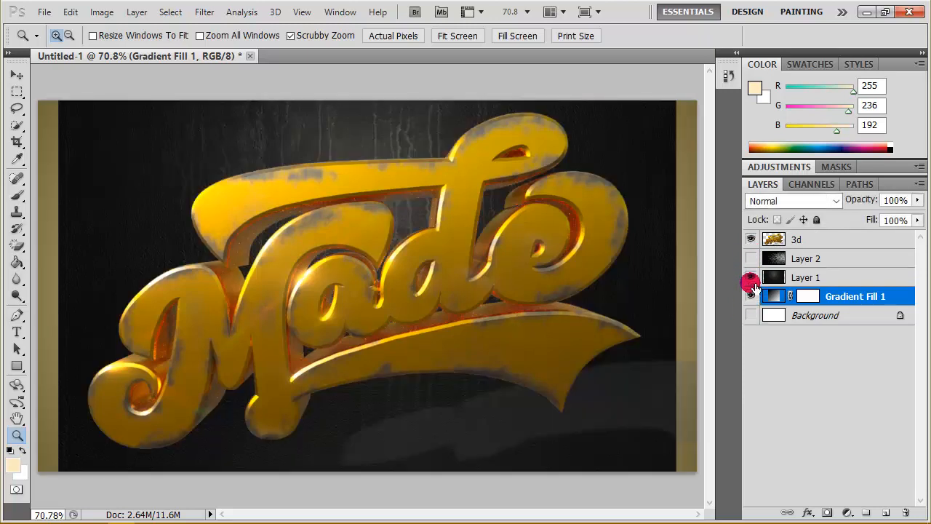
pyautogui.click(750, 277)
pyautogui.click(751, 258)
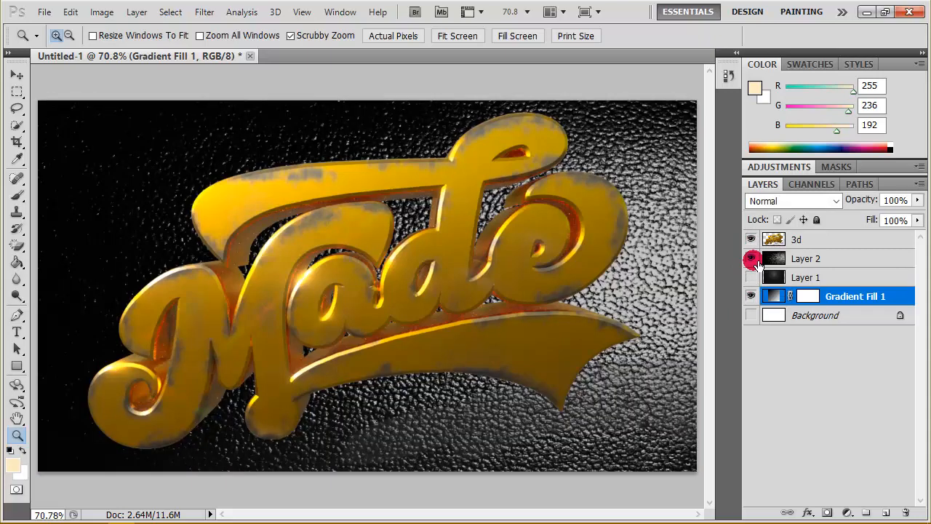
pyautogui.click(751, 258)
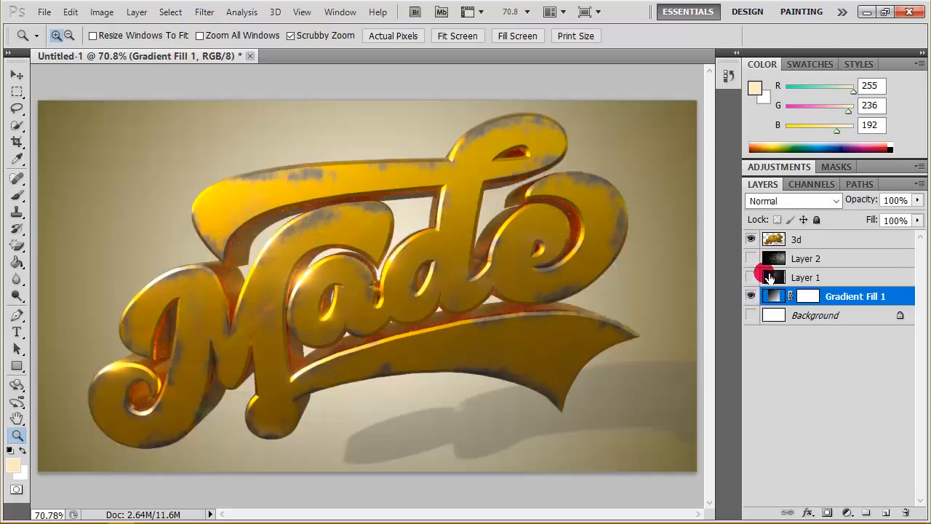